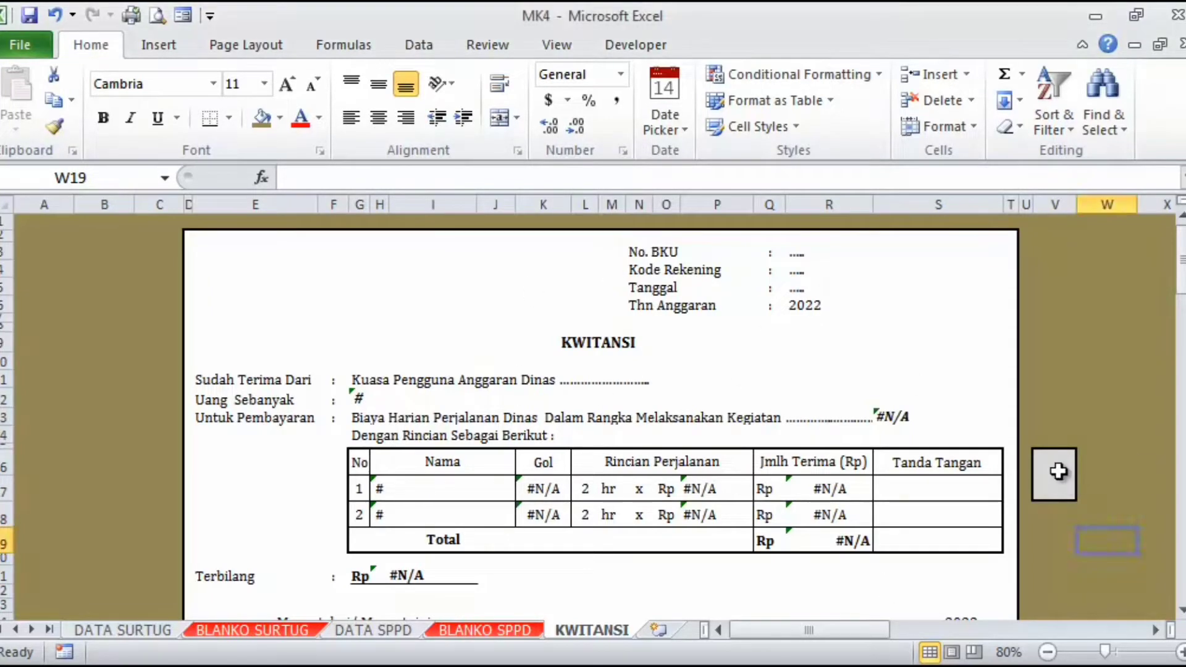
- Enter receipt number 1, then 2, in cell V16 to refresh the KWITANSI form
{"action": "left_click", "coordinate": [1058, 472]}
{"action": "type", "text": "1"}
{"action": "left_click", "coordinate": [1060, 413]}
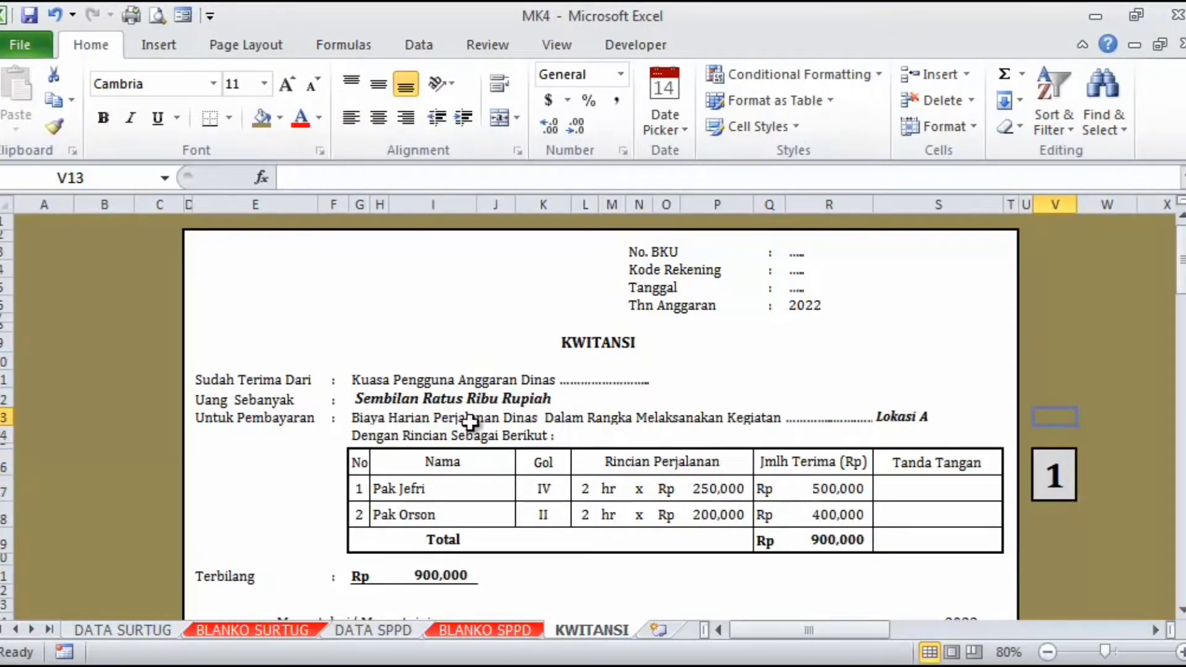
{"action": "scroll", "coordinate": [525, 568], "scroll_direction": "down", "scroll_amount": 4}
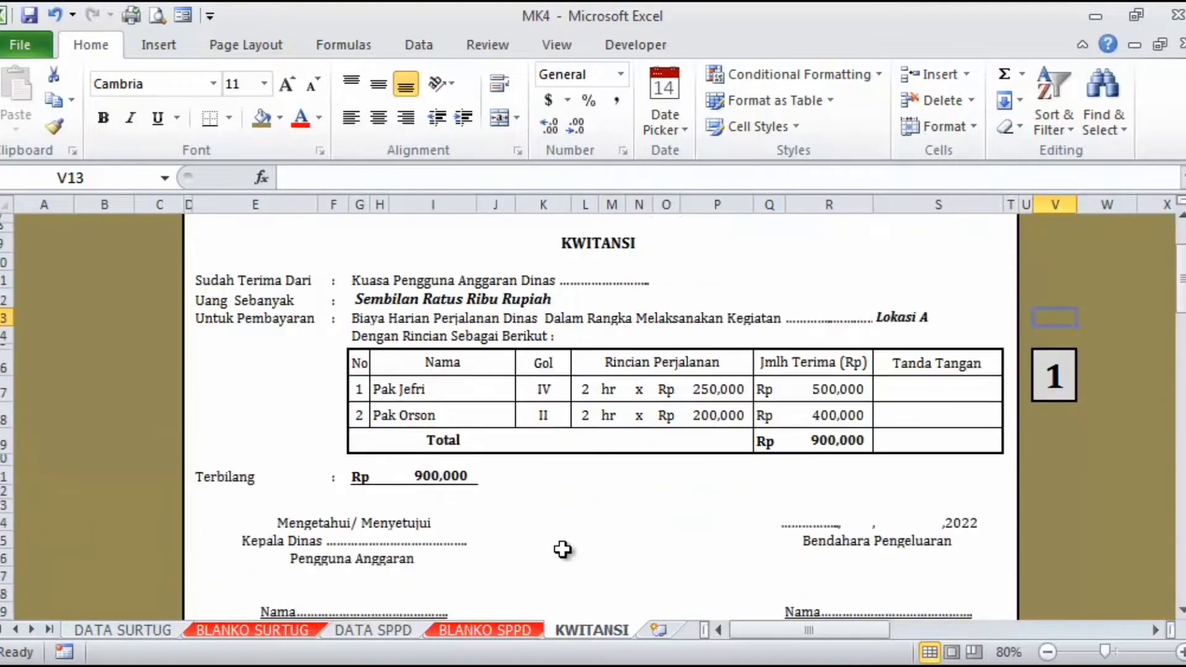
{"action": "scroll", "coordinate": [564, 550], "scroll_direction": "down", "scroll_amount": 1}
{"action": "scroll", "coordinate": [803, 519], "scroll_direction": "up", "scroll_amount": 5}
{"action": "left_click", "coordinate": [1046, 487]}
{"action": "type", "text": "2"}
{"action": "key", "text": "Return"}
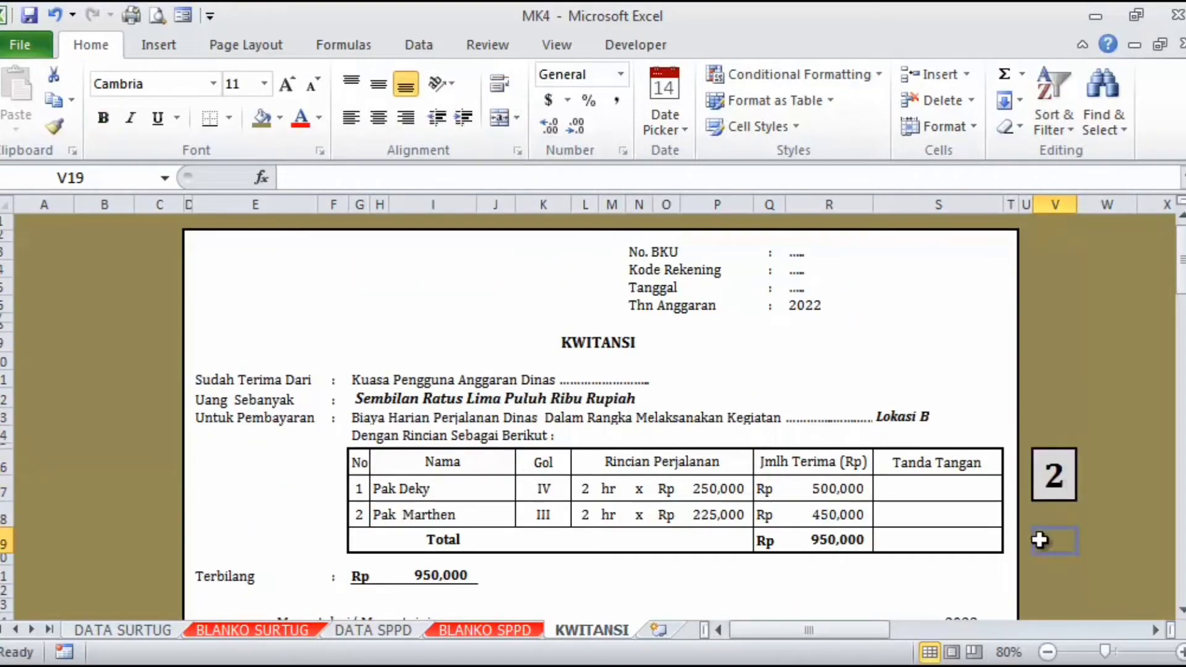
- Step the V16 receipt number through 3 and 4 up to 5, showing the Lokasi E trip
{"action": "scroll", "coordinate": [687, 563], "scroll_direction": "down", "scroll_amount": 2}
{"action": "scroll", "coordinate": [687, 562], "scroll_direction": "down", "scroll_amount": 1}
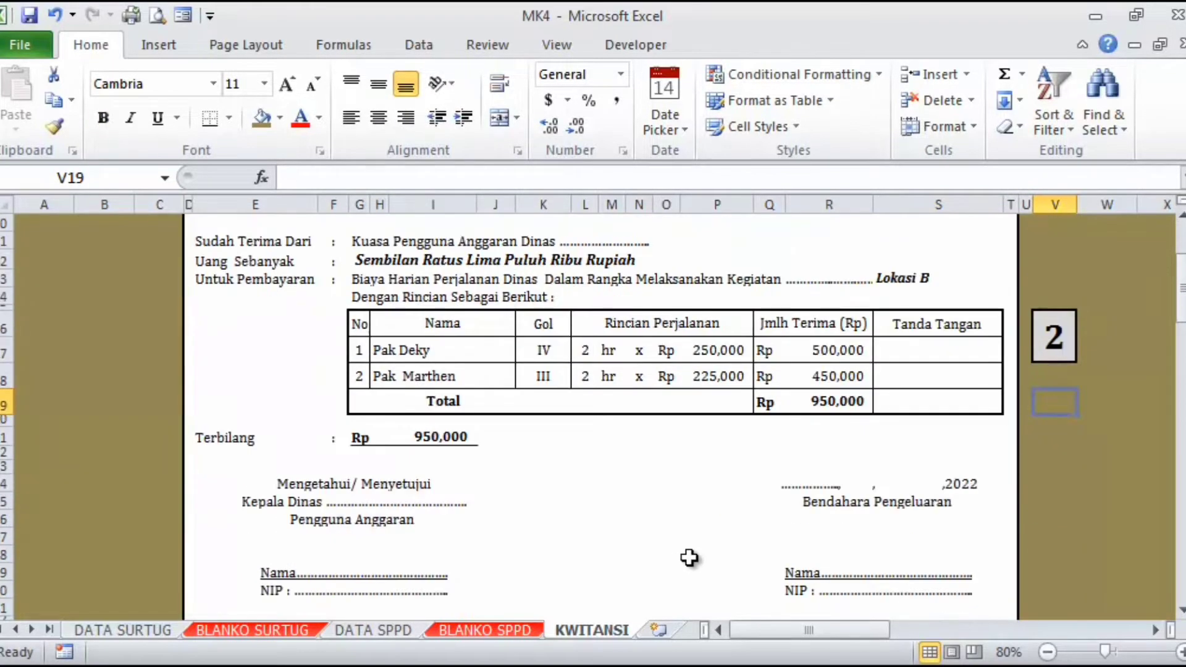
{"action": "scroll", "coordinate": [687, 562], "scroll_direction": "up", "scroll_amount": 3}
{"action": "left_click", "coordinate": [1085, 481]}
{"action": "left_click", "coordinate": [1051, 485]}
{"action": "type", "text": "3"}
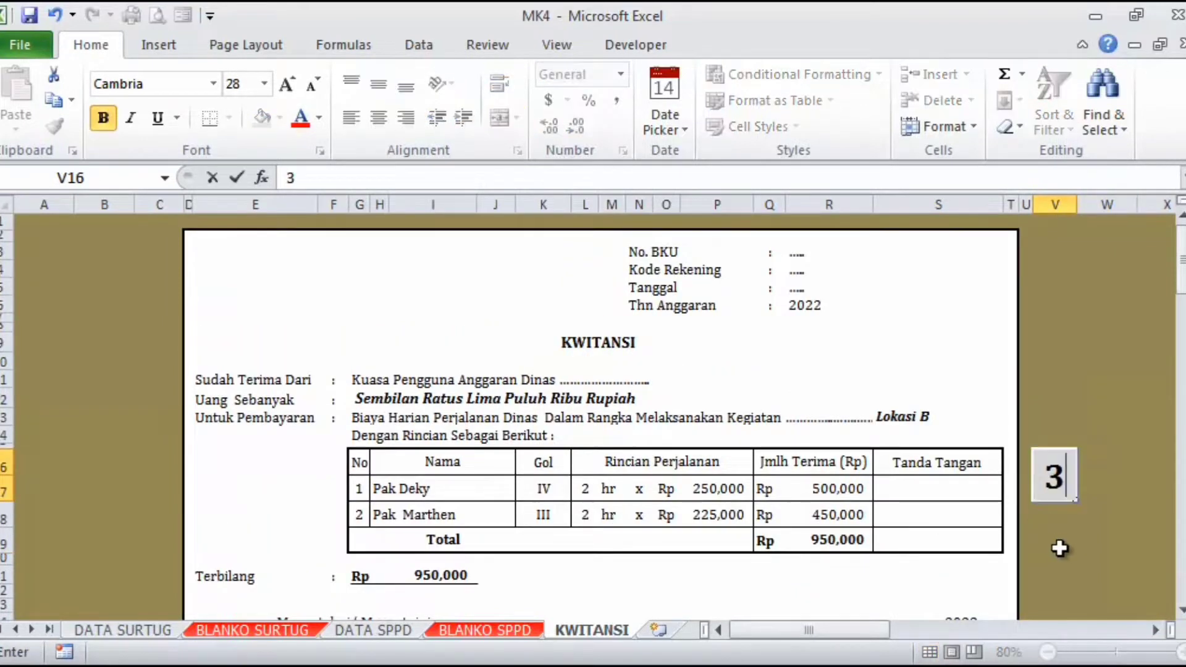
{"action": "key", "text": "Return"}
{"action": "left_click", "coordinate": [1055, 476]}
{"action": "type", "text": "4"}
{"action": "key", "text": "Return"}
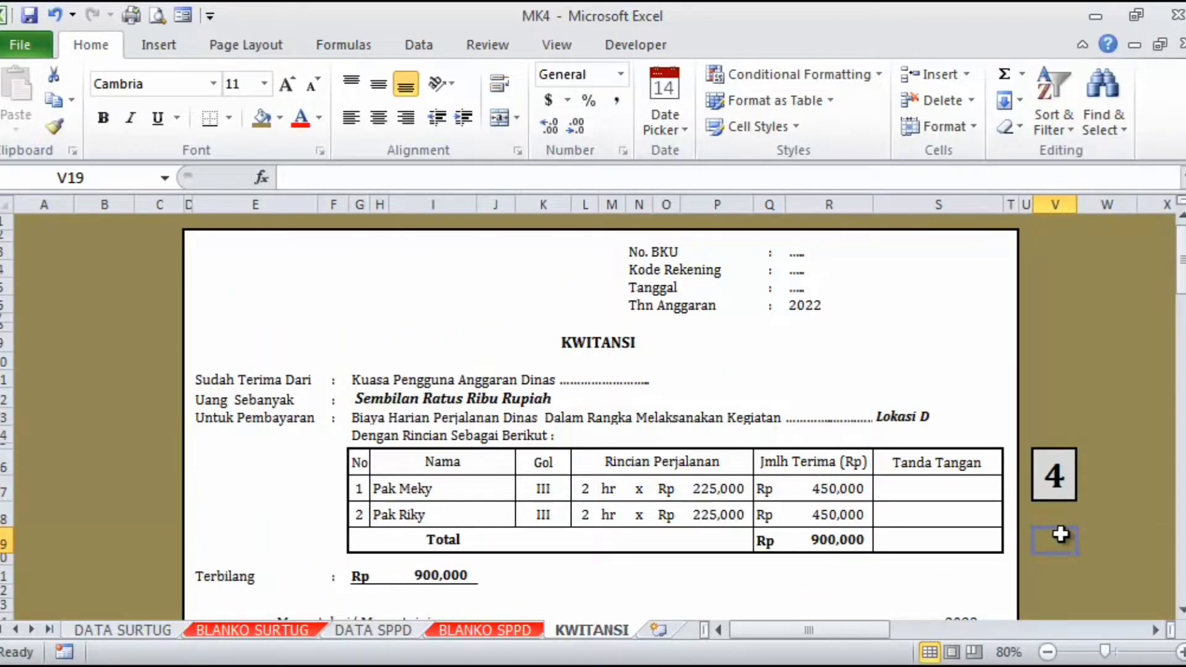
{"action": "left_click", "coordinate": [1056, 477]}
{"action": "type", "text": "5"}
{"action": "key", "text": "Return"}
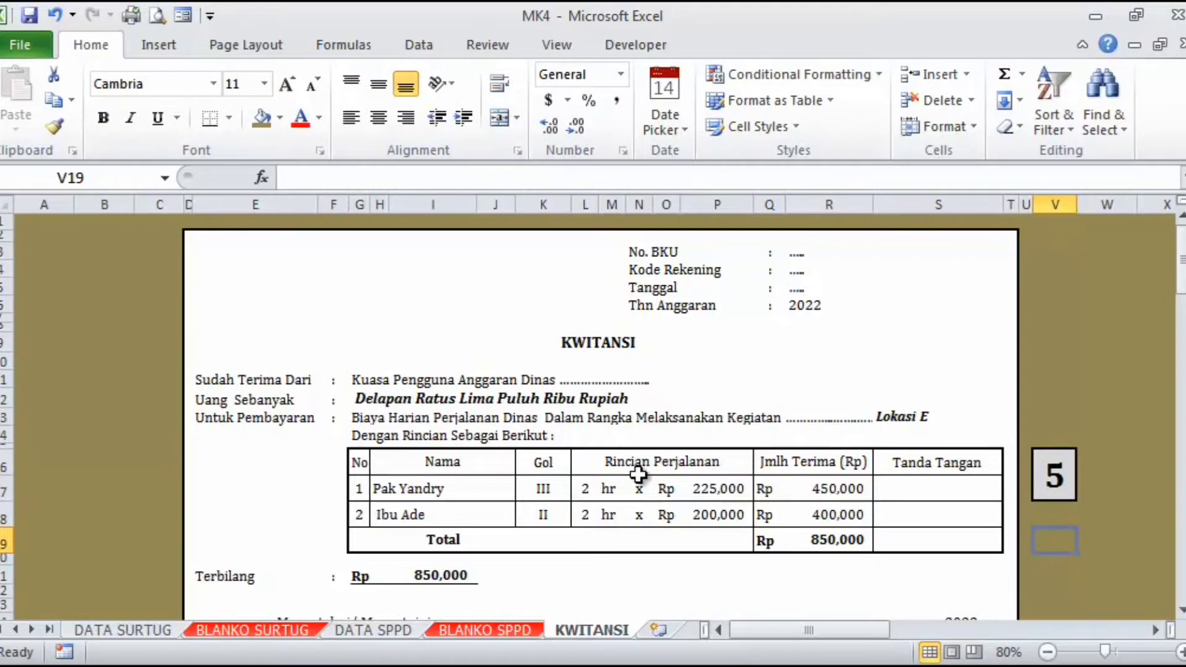
{"action": "left_click", "coordinate": [1056, 480]}
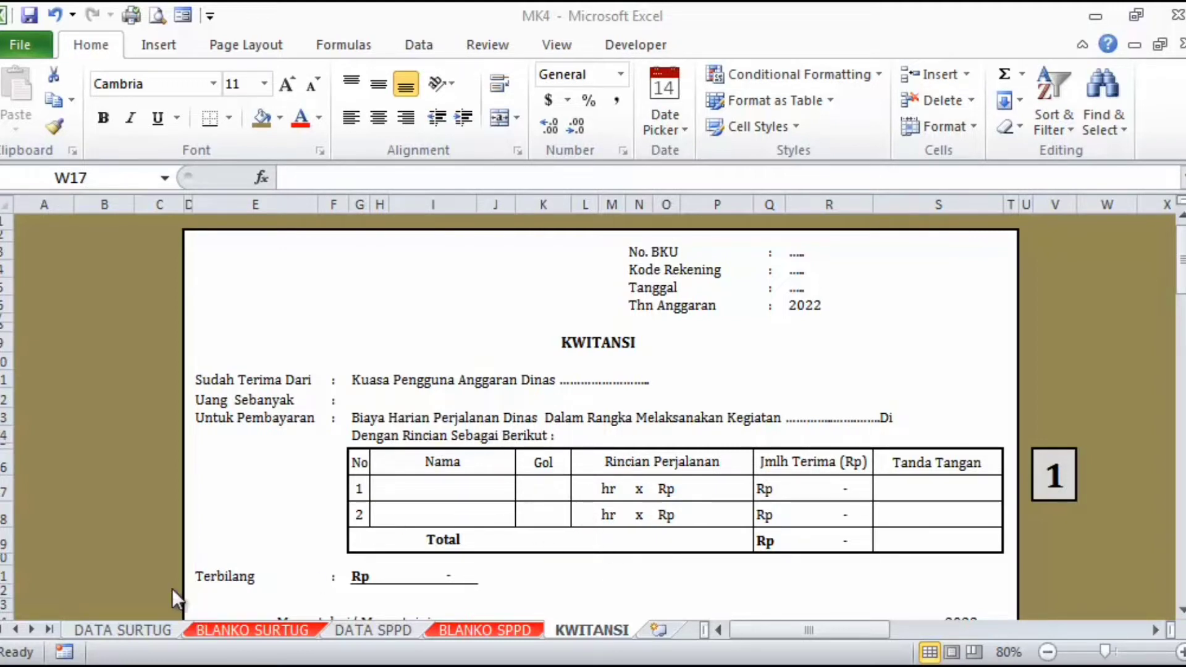
- Review the source data on the DATA SURTUG sheet
{"action": "left_click", "coordinate": [136, 628]}
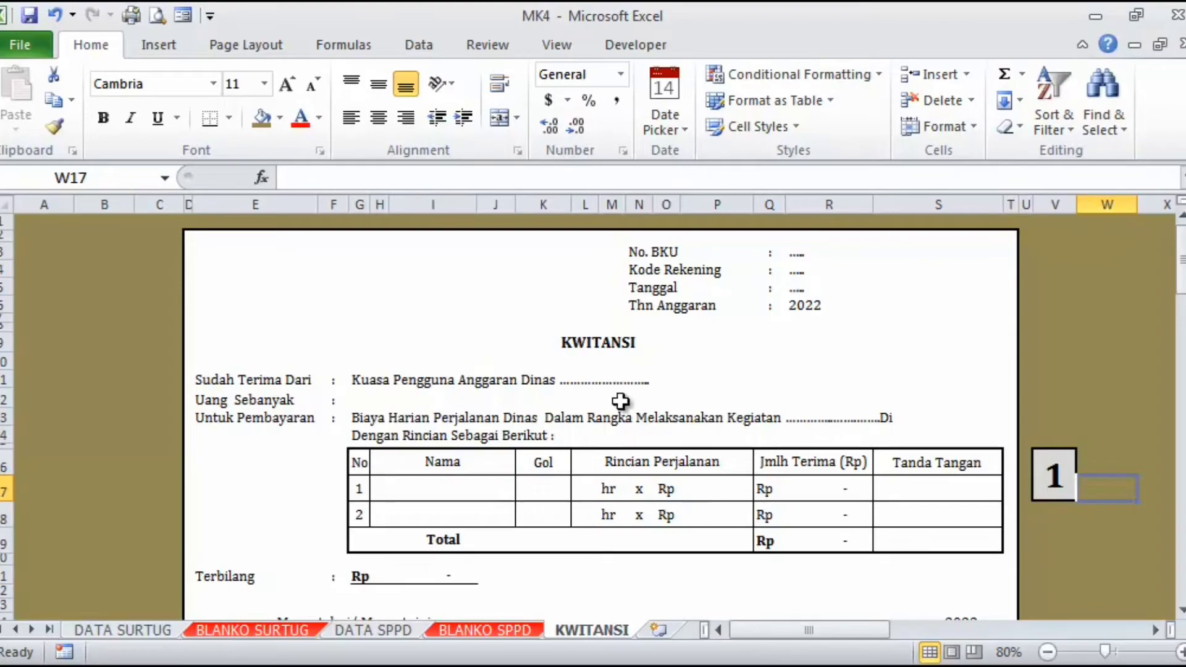
{"action": "scroll", "coordinate": [738, 426], "scroll_direction": "down", "scroll_amount": 1}
{"action": "scroll", "coordinate": [731, 436], "scroll_direction": "down", "scroll_amount": 5}
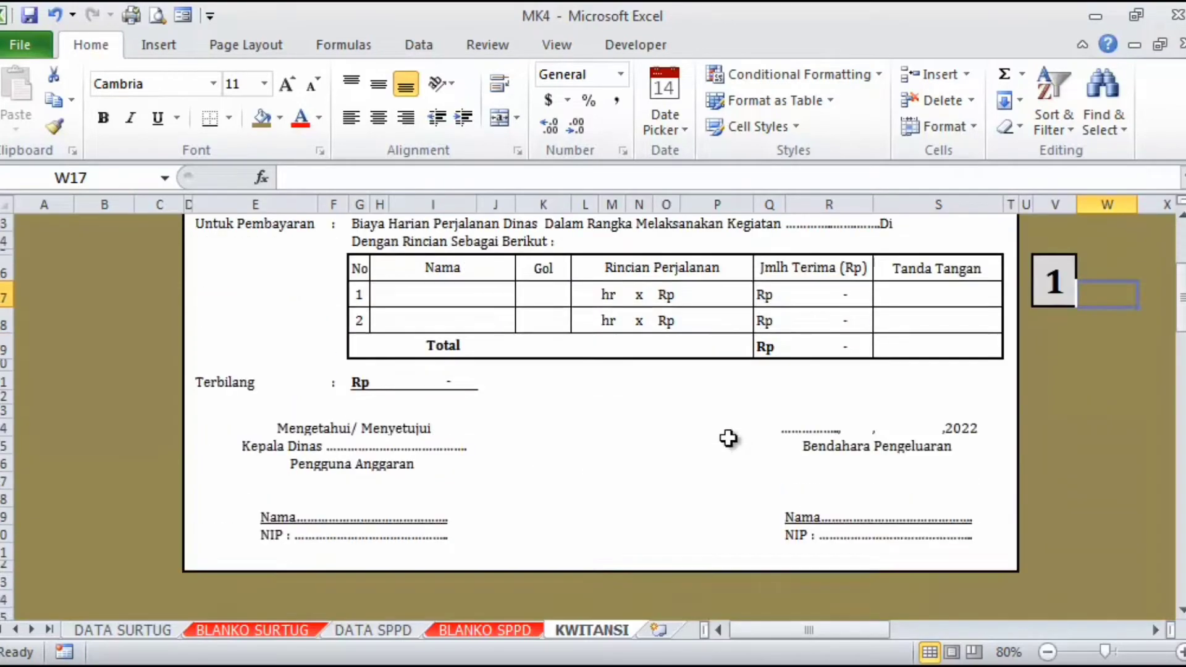
{"action": "scroll", "coordinate": [731, 436], "scroll_direction": "up", "scroll_amount": 1}
{"action": "scroll", "coordinate": [729, 438], "scroll_direction": "up", "scroll_amount": 5}
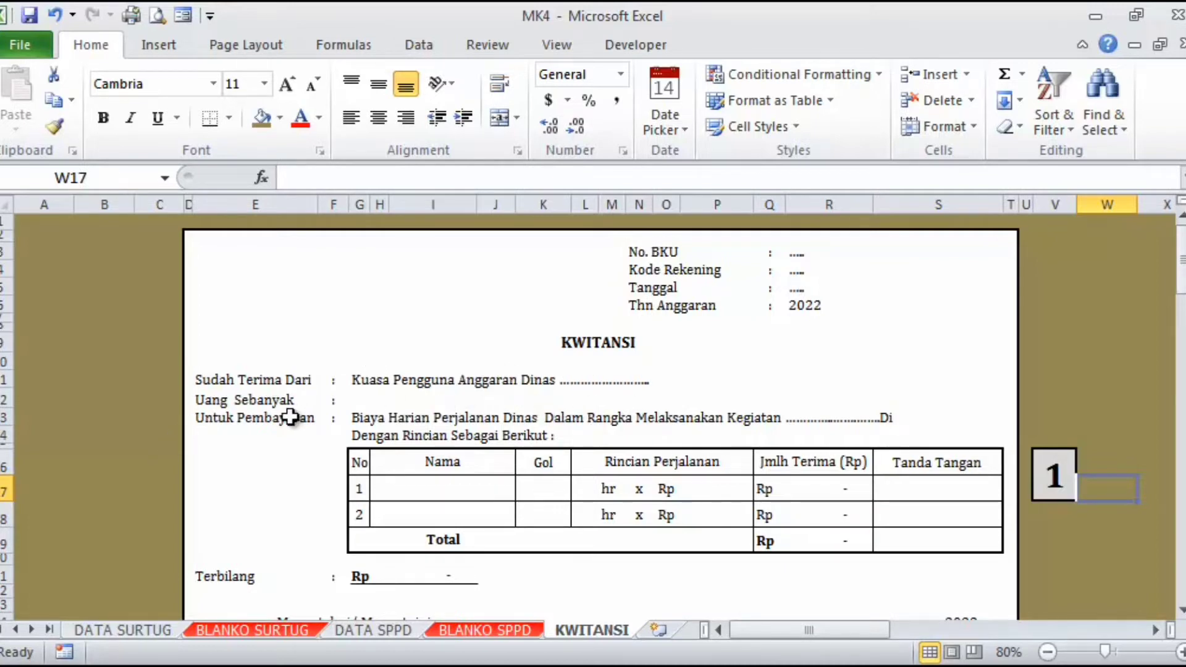
{"action": "left_click", "coordinate": [364, 405]}
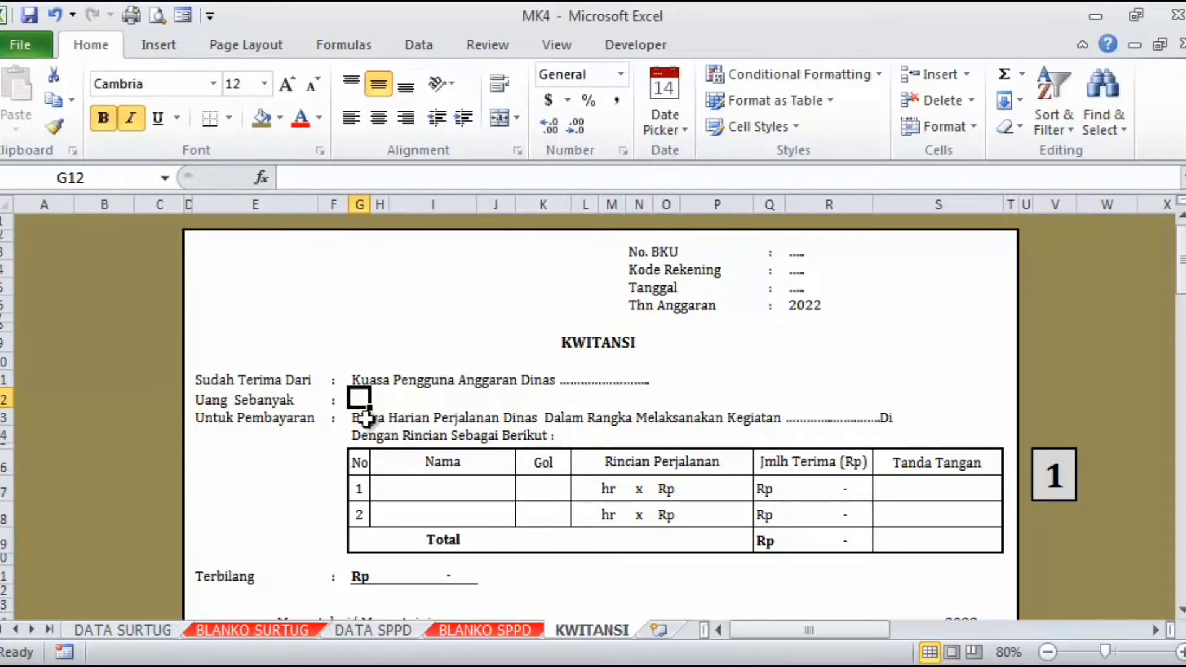
{"action": "left_click", "coordinate": [907, 540]}
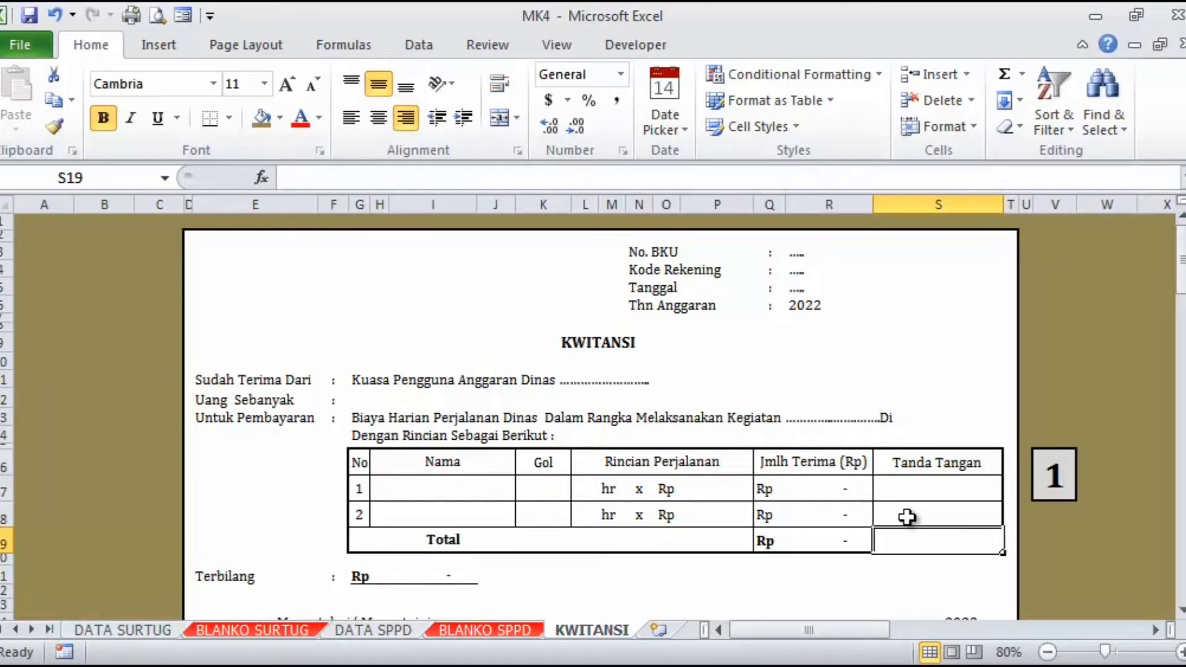
{"action": "scroll", "coordinate": [741, 469], "scroll_direction": "down", "scroll_amount": 4}
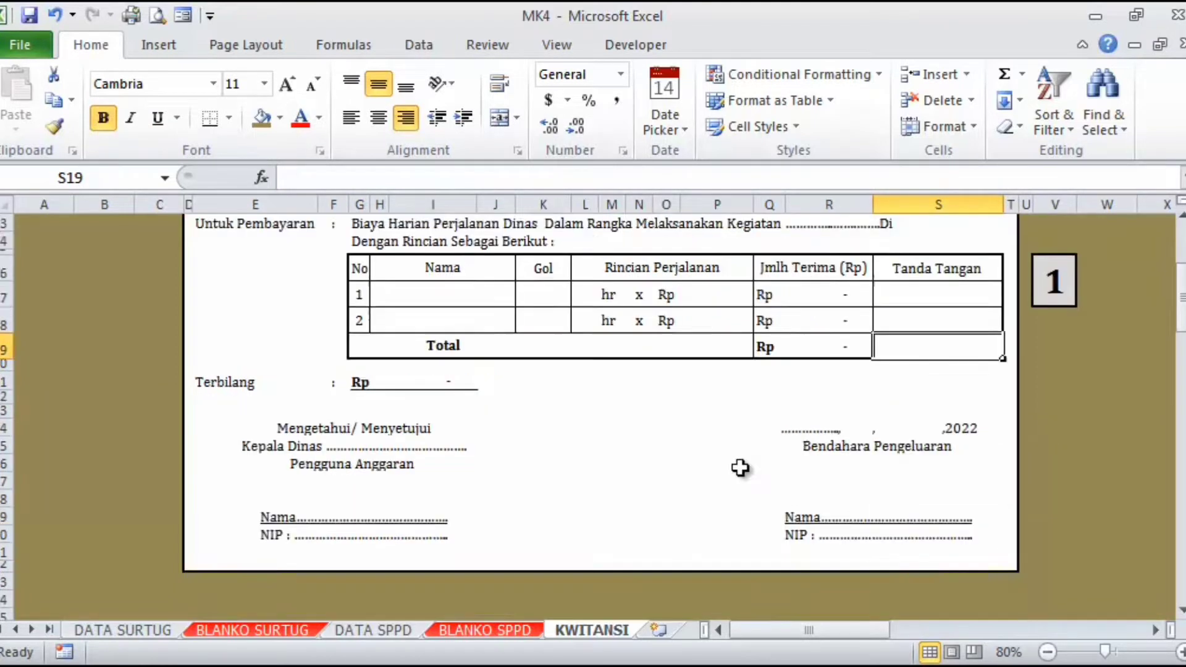
{"action": "scroll", "coordinate": [742, 469], "scroll_direction": "up", "scroll_amount": 3}
{"action": "left_click", "coordinate": [395, 495]}
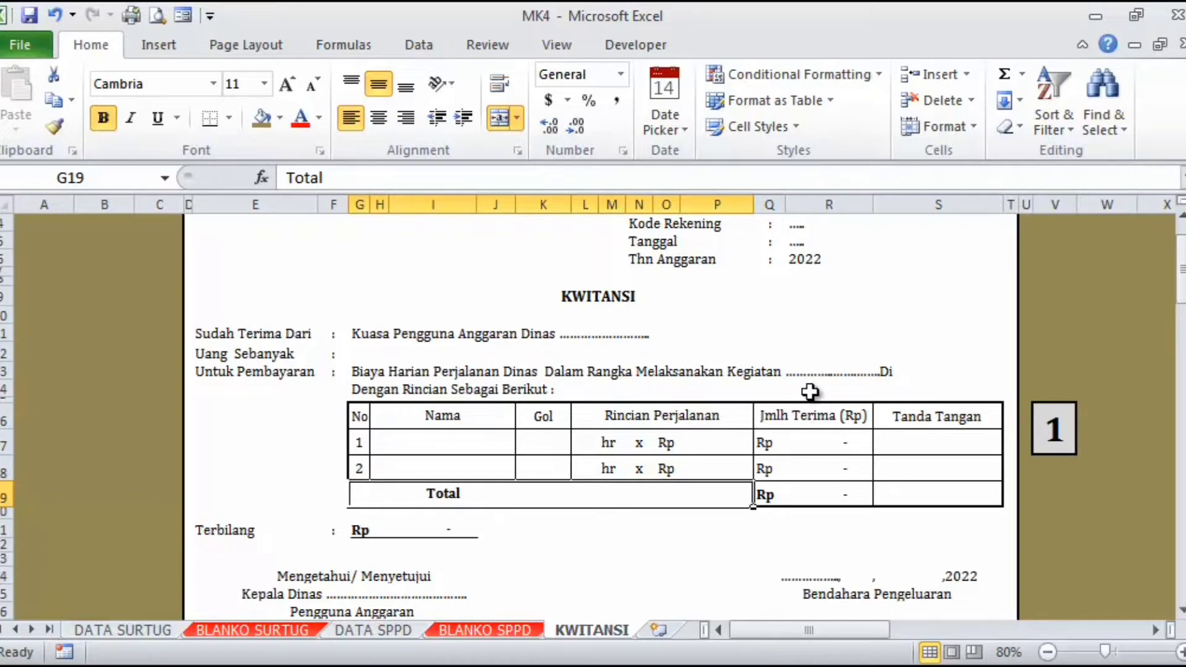
{"action": "left_click", "coordinate": [915, 371]}
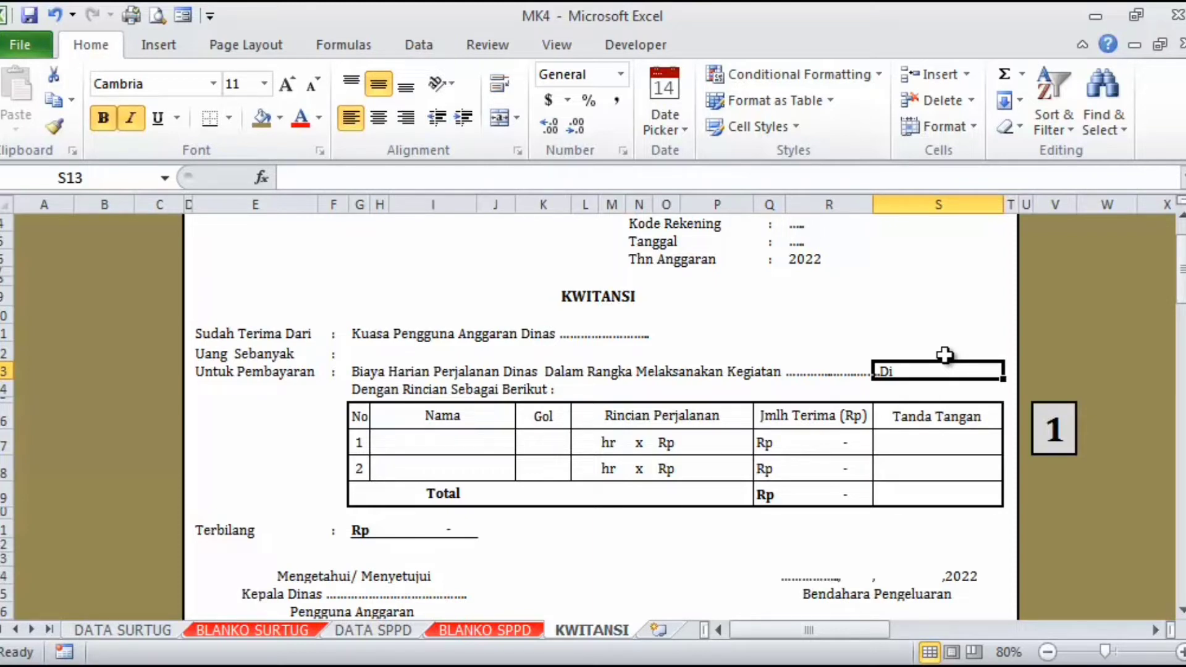
{"action": "left_click", "coordinate": [1069, 421]}
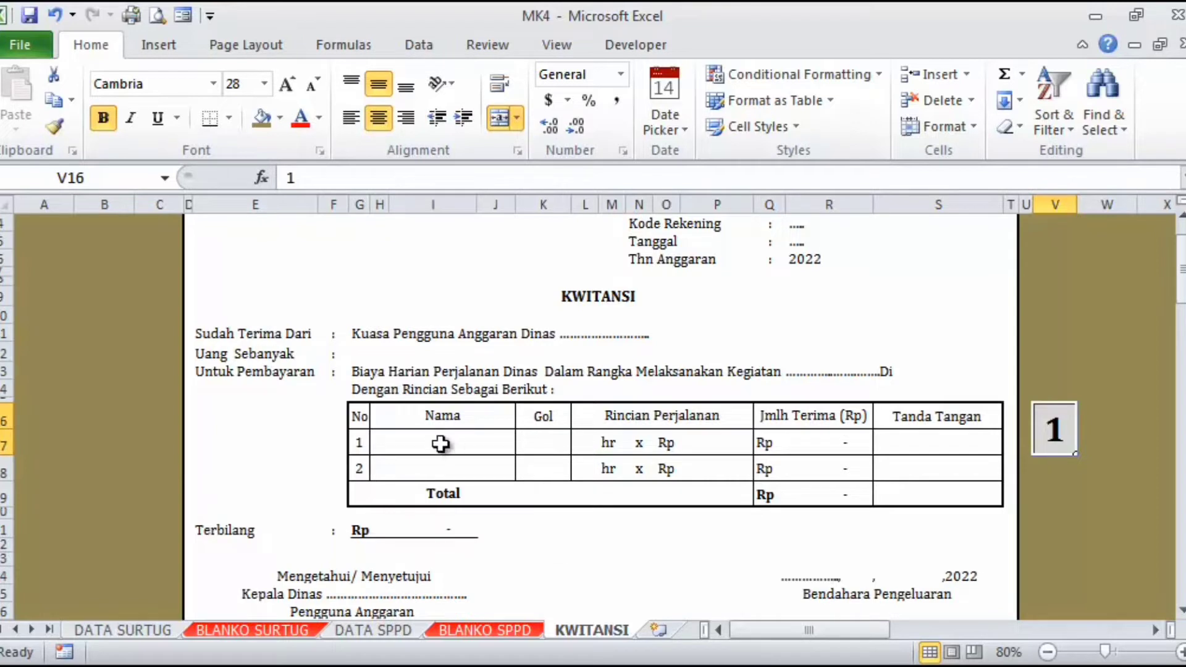
{"action": "left_click", "coordinate": [439, 419]}
{"action": "left_click", "coordinate": [537, 415]}
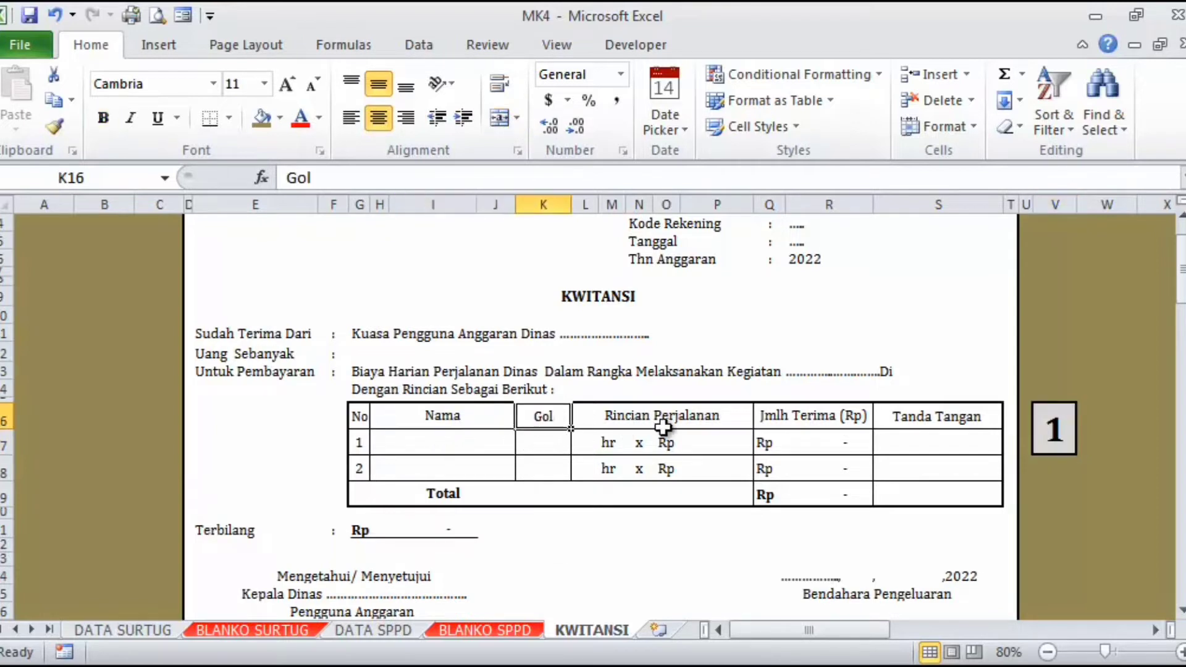
{"action": "left_click", "coordinate": [665, 421]}
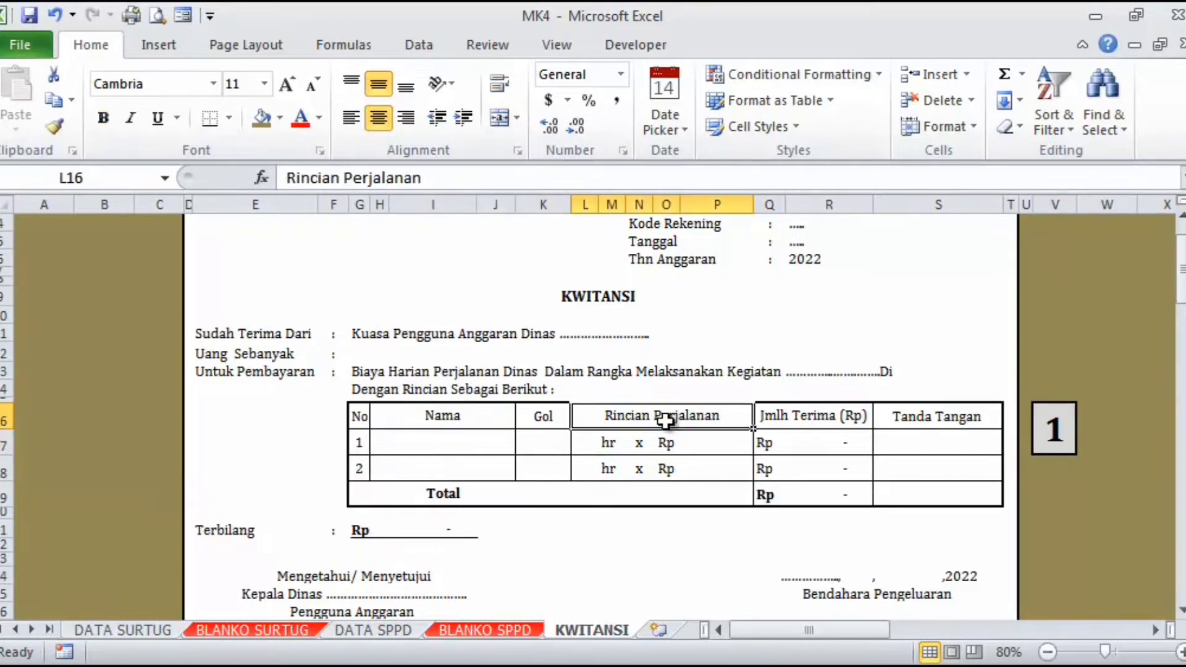
{"action": "left_click", "coordinate": [806, 418]}
{"action": "left_click", "coordinate": [947, 423]}
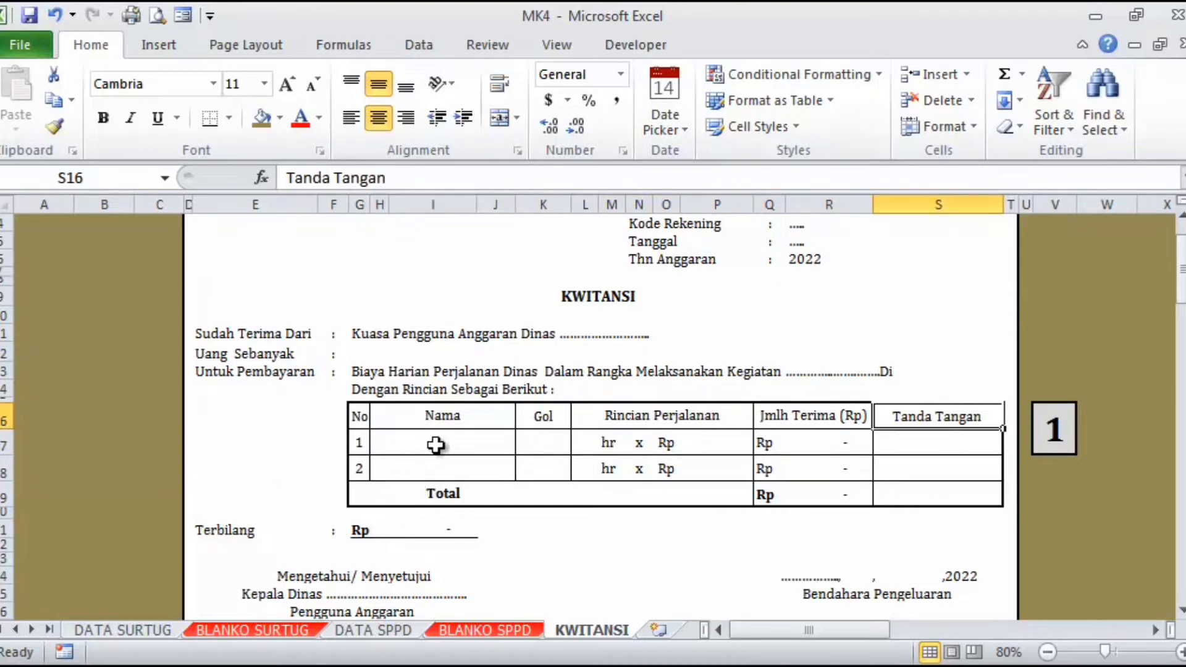
{"action": "left_click", "coordinate": [633, 376]}
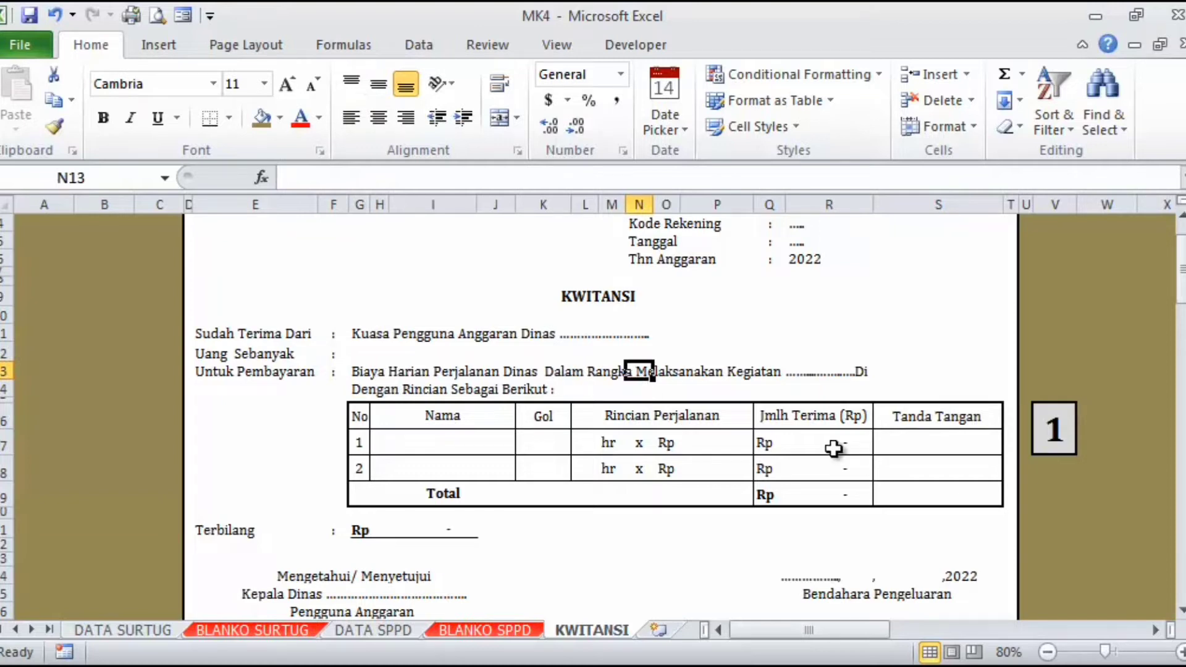
{"action": "left_click", "coordinate": [909, 372]}
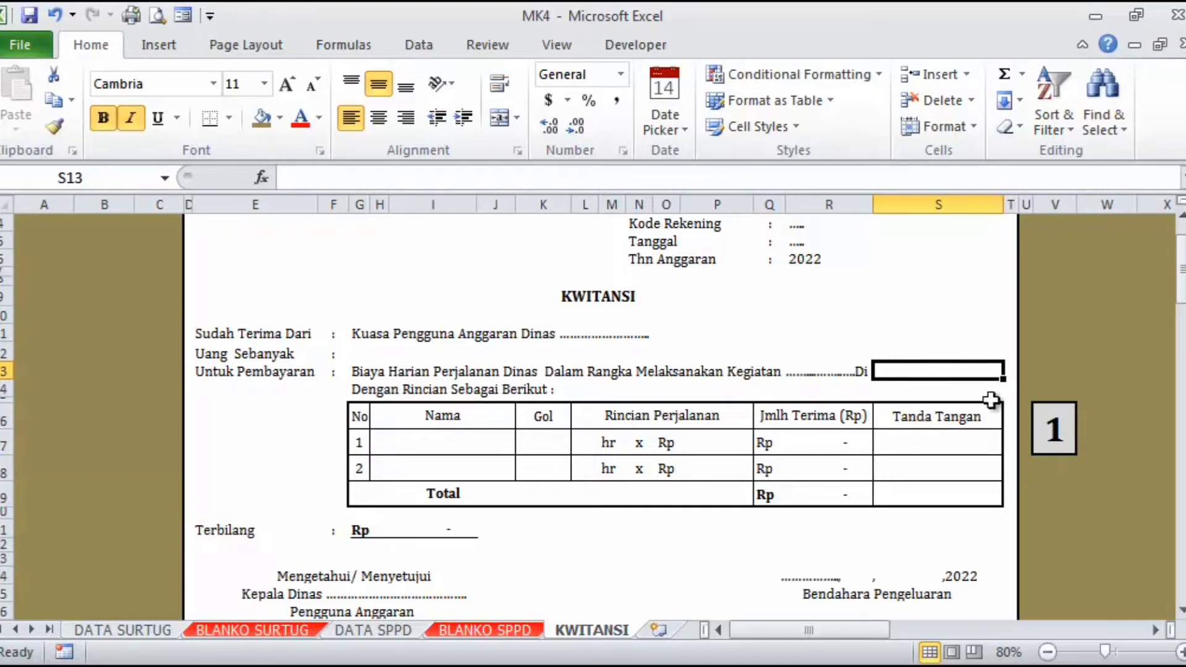
- In S13, begin =VLOOKUP(V16, using receipt number V16 as the lookup value
{"action": "type", "text": "="}
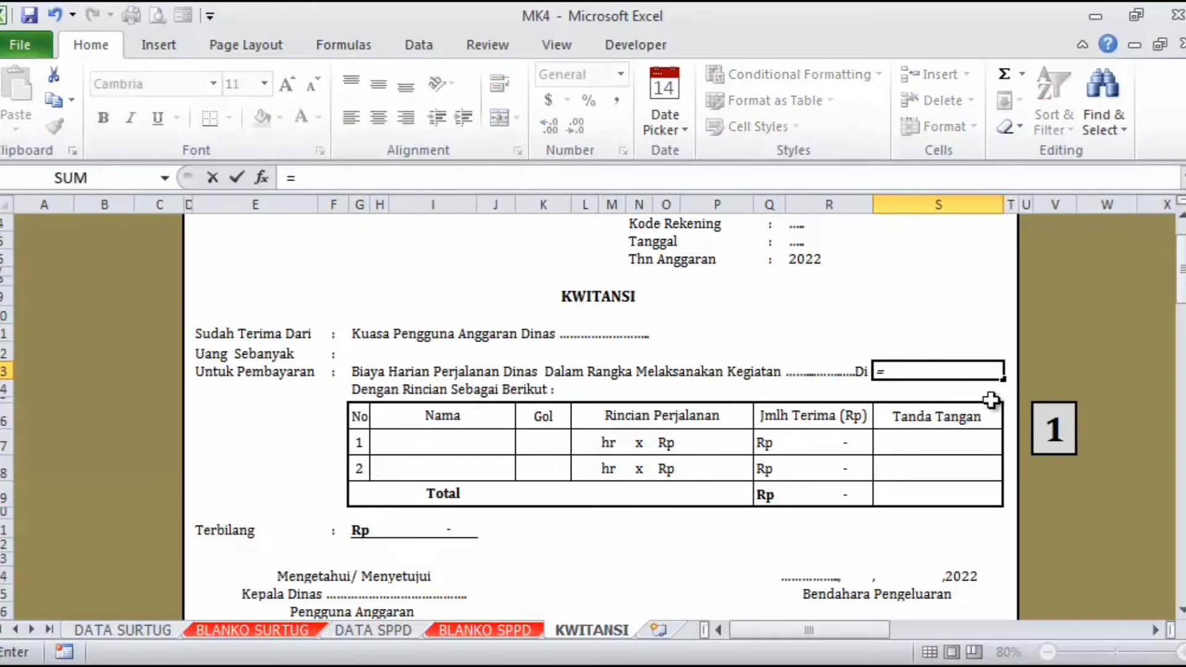
{"action": "type", "text": "l"}
{"action": "type", "text": "V"}
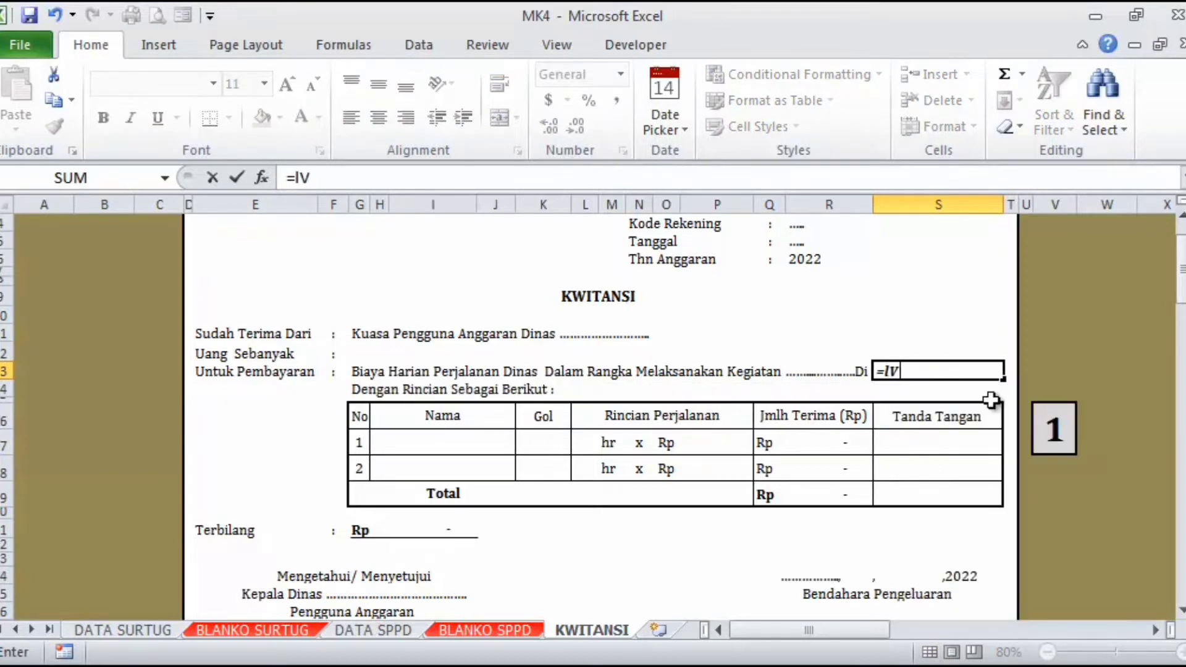
{"action": "key", "text": "BackSpace"}
{"action": "key", "text": "BackSpace"}
{"action": "type", "text": "V"}
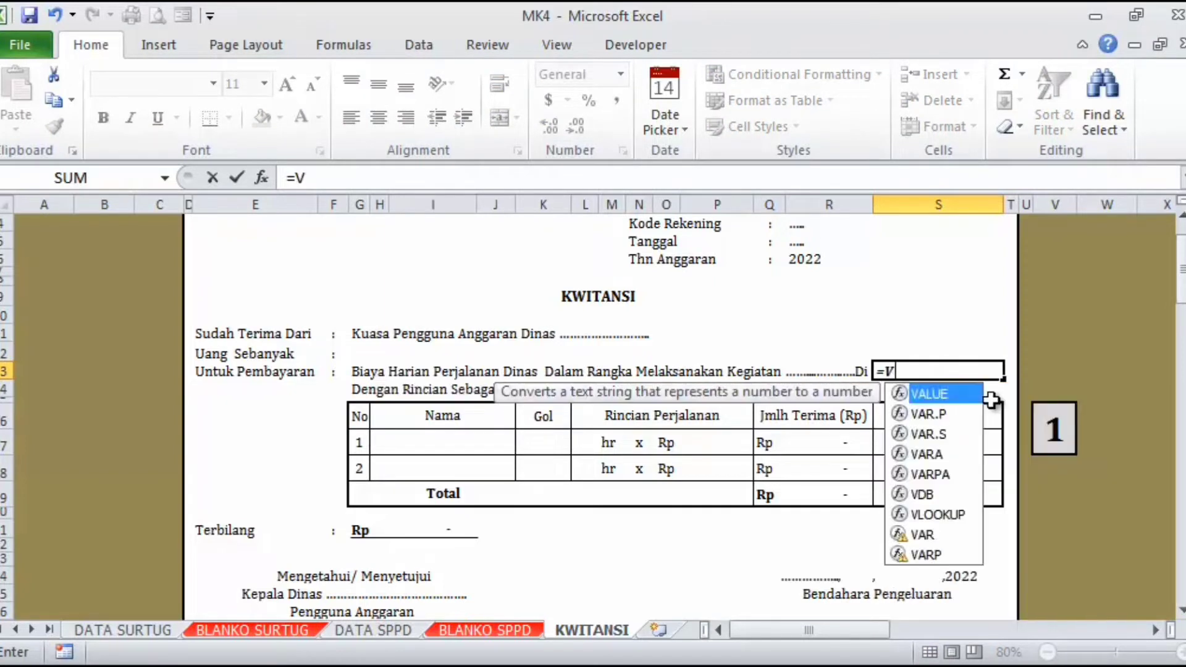
{"action": "type", "text": "L"}
{"action": "key", "text": "Tab"}
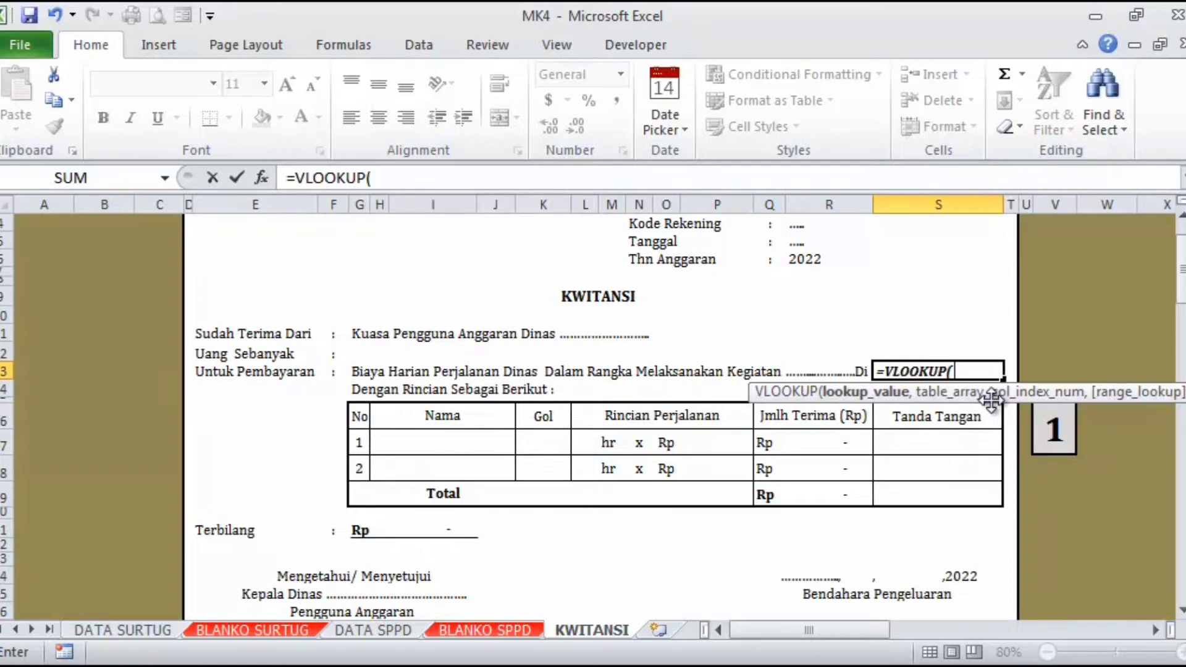
{"action": "left_click", "coordinate": [1045, 428]}
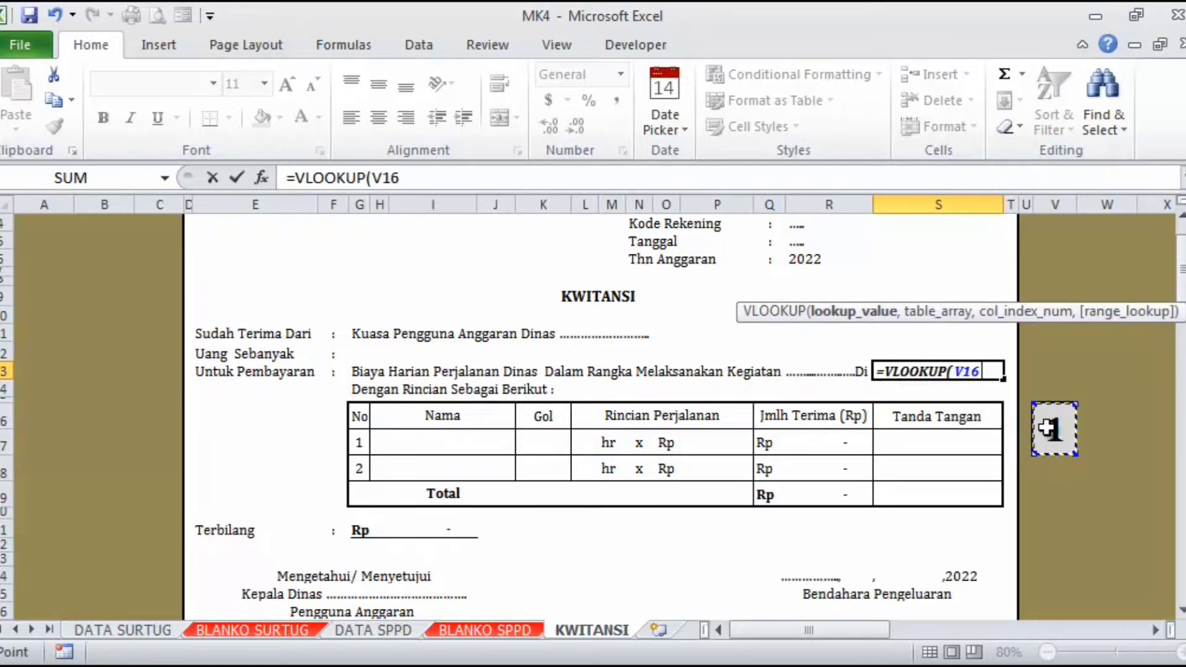
{"action": "type", "text": ","}
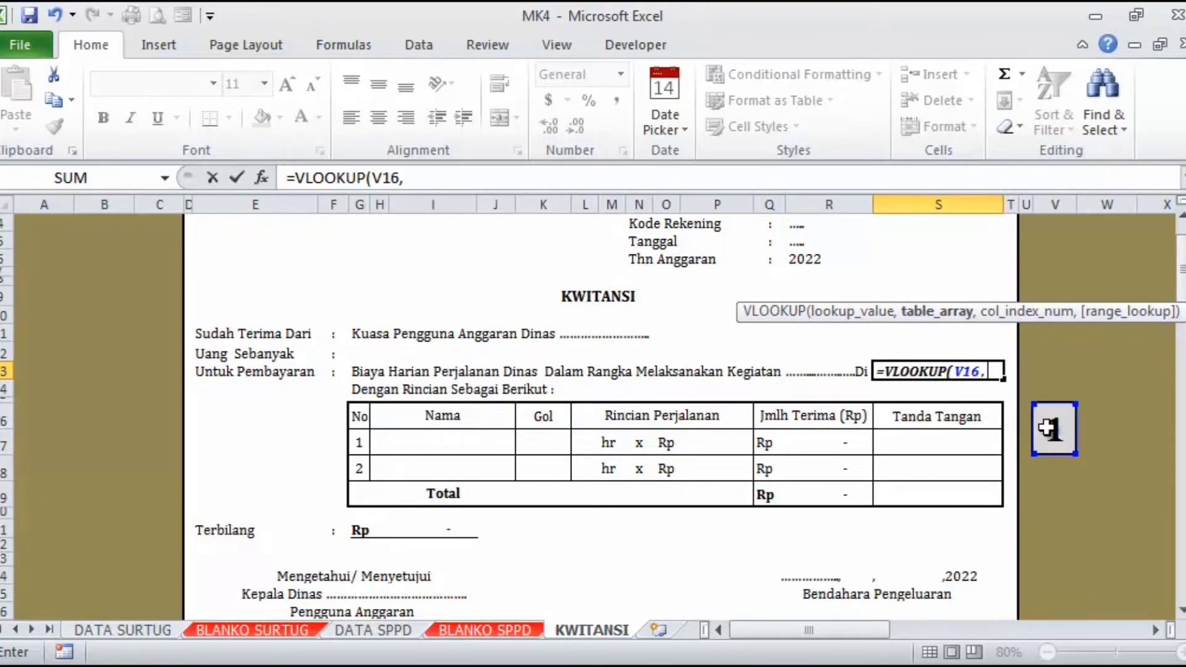
- Complete and commit =VLOOKUP(V16,'DATA SURTUG'!A4:N8,11,FALSE), returning Lokasi A
{"action": "left_click", "coordinate": [137, 630]}
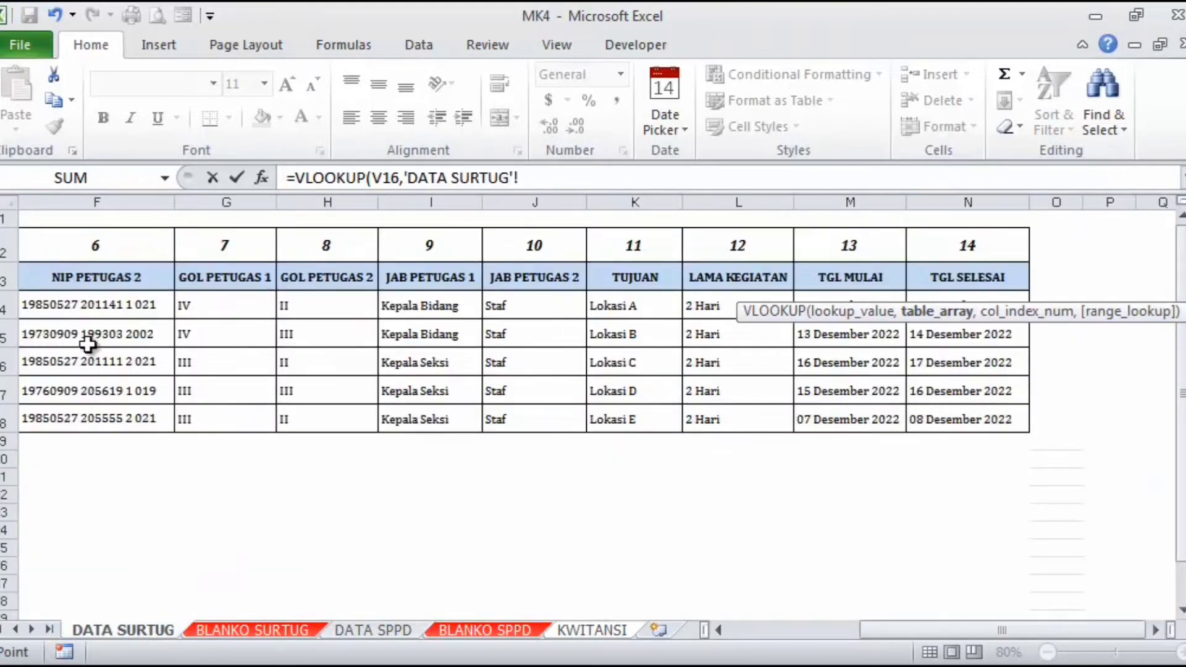
{"action": "left_click_drag", "start_coordinate": [883, 630], "coordinate": [744, 630]}
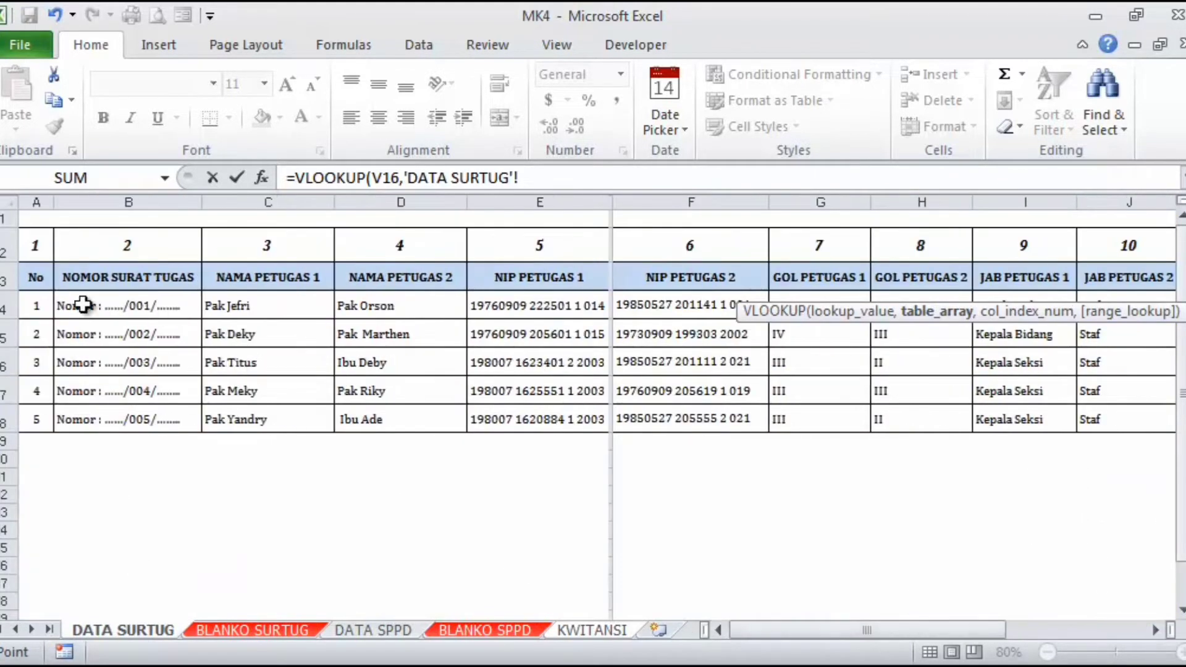
{"action": "left_click_drag", "start_coordinate": [34, 301], "coordinate": [1008, 426]}
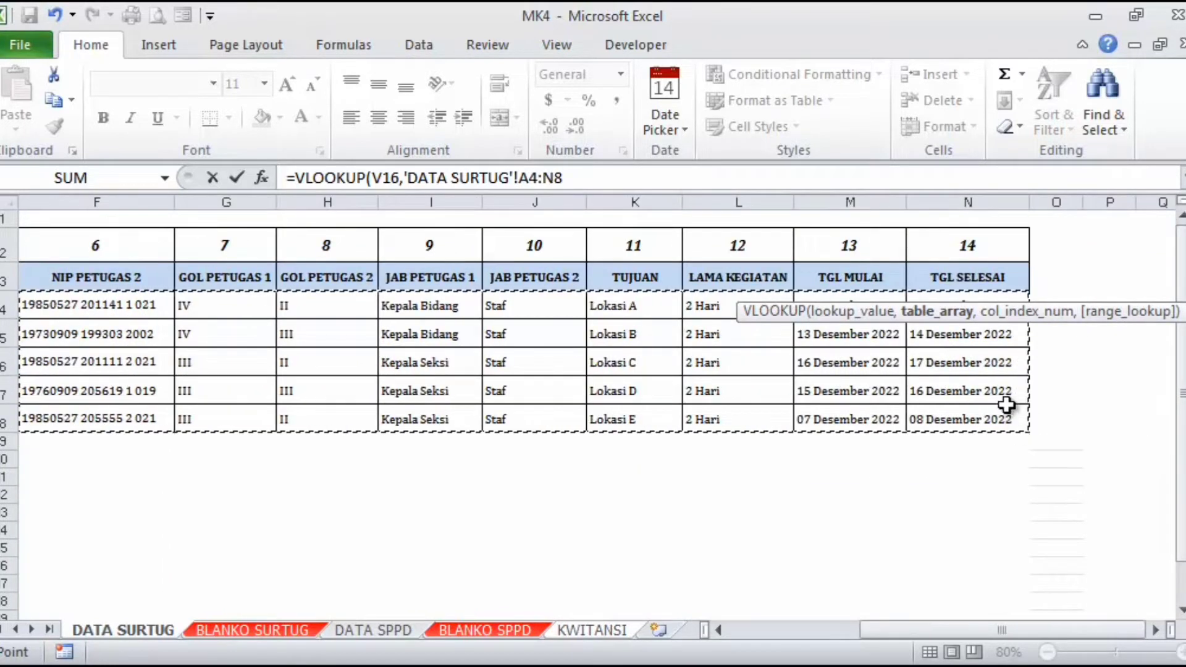
{"action": "type", "text": ","}
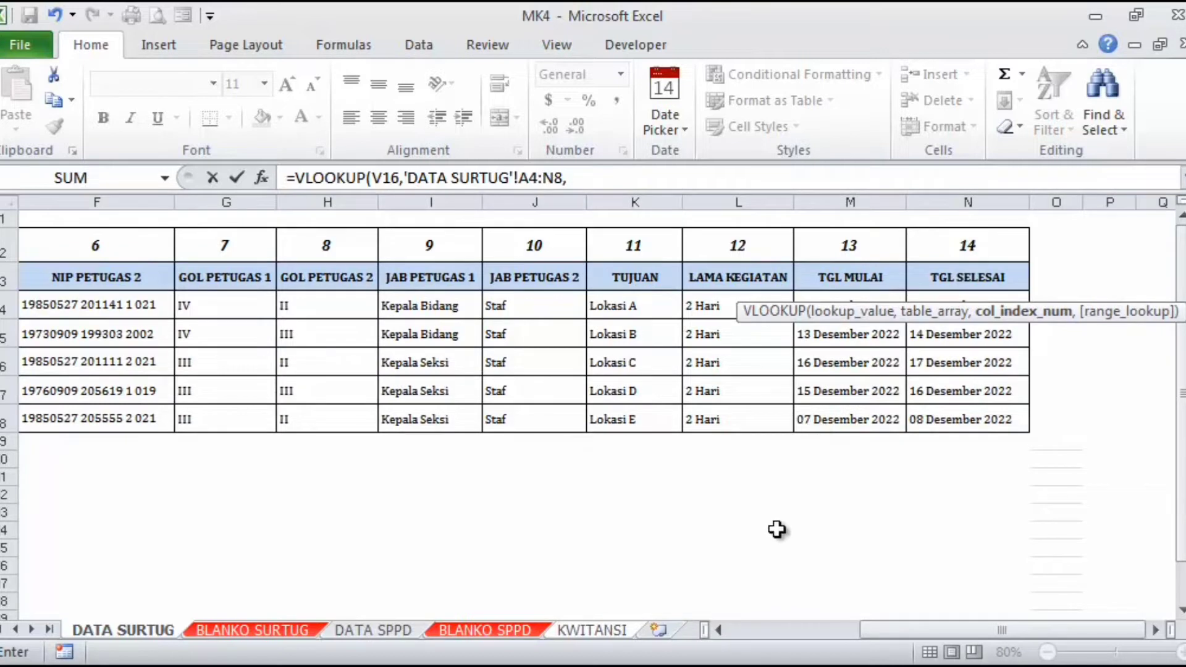
{"action": "mouse_move", "coordinate": [957, 631]}
{"action": "left_mouse_down"}
{"action": "mouse_move", "coordinate": [814, 645]}
{"action": "mouse_move", "coordinate": [746, 635]}
{"action": "left_mouse_up"}
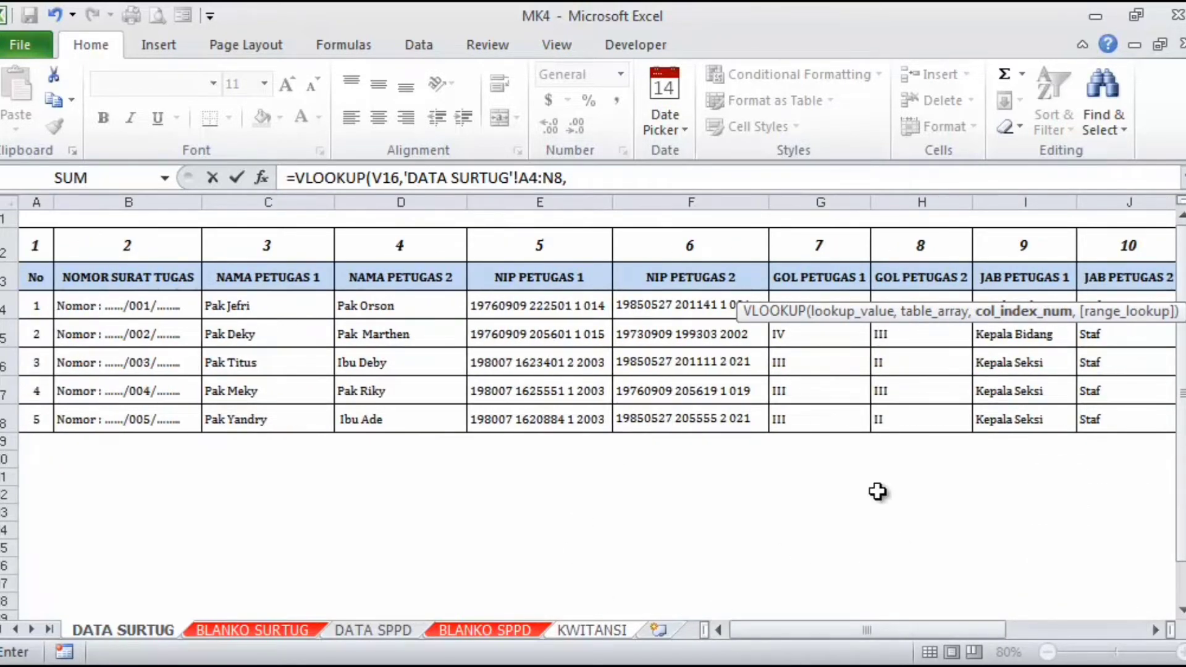
{"action": "mouse_move", "coordinate": [881, 626]}
{"action": "left_mouse_down"}
{"action": "mouse_move", "coordinate": [1021, 618]}
{"action": "mouse_move", "coordinate": [870, 636]}
{"action": "left_mouse_up"}
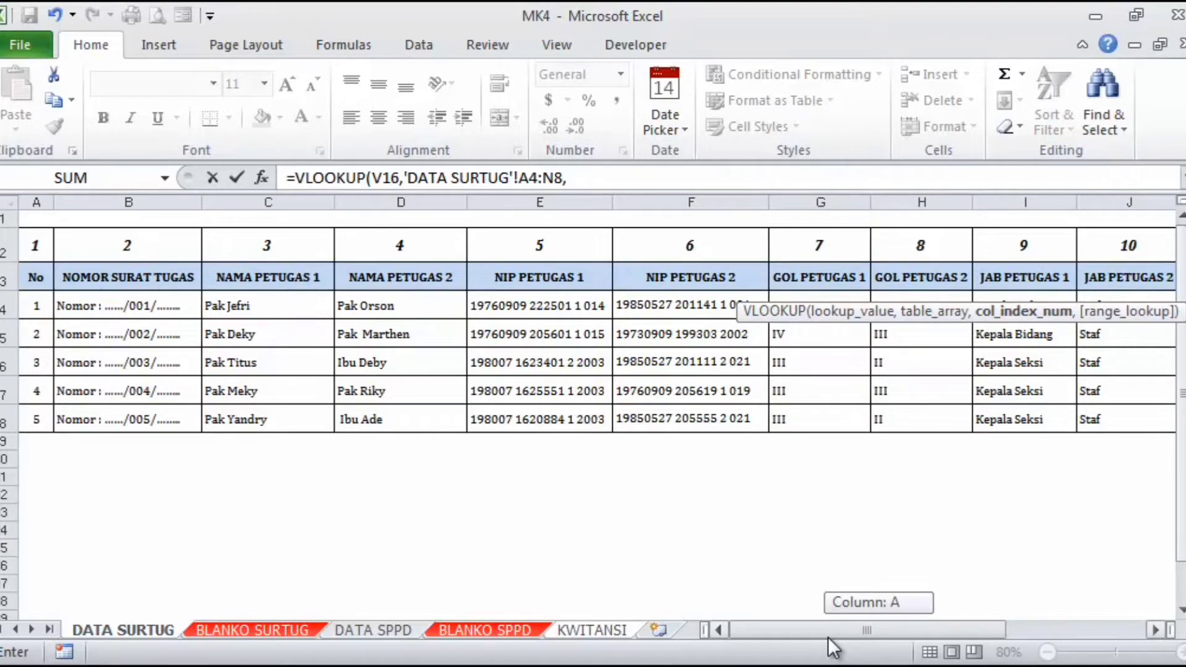
{"action": "left_click_drag", "start_coordinate": [827, 636], "coordinate": [1032, 628]}
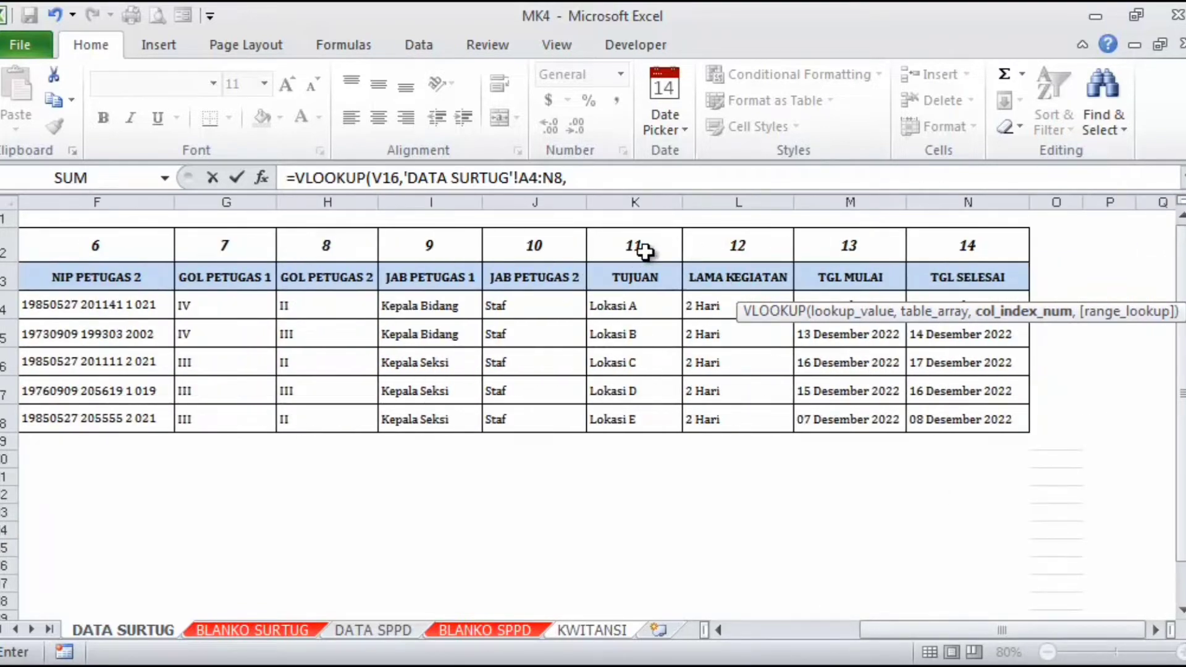
{"action": "left_click", "coordinate": [606, 179]}
{"action": "type", "text": ","}
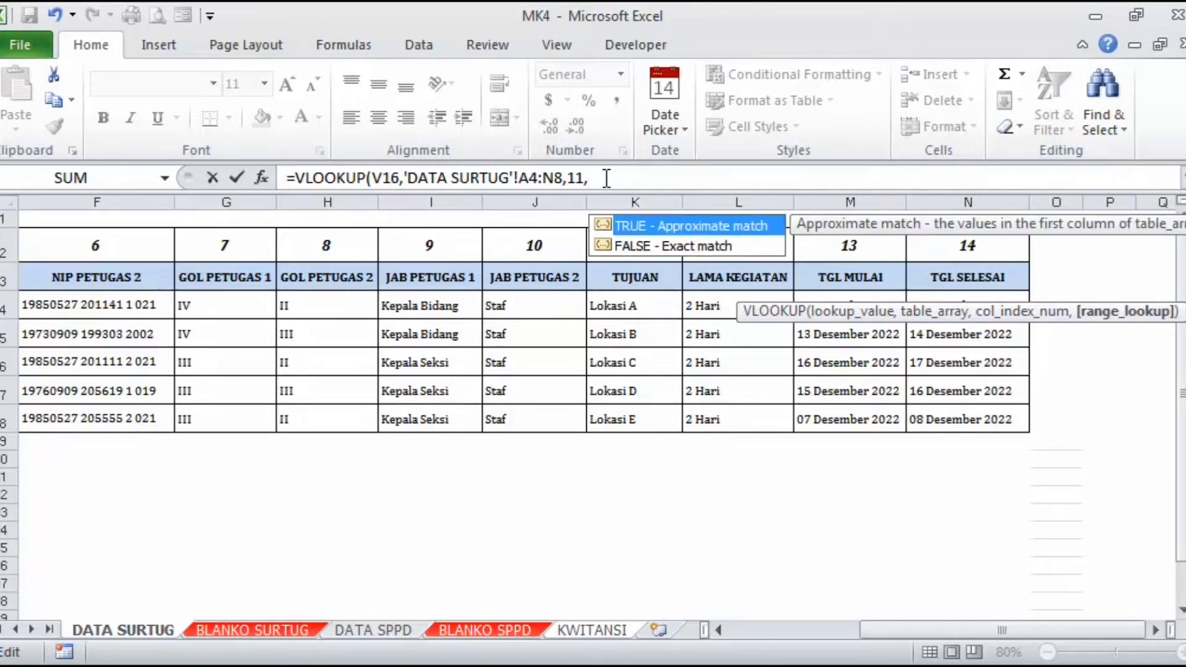
{"action": "key", "text": "Down"}
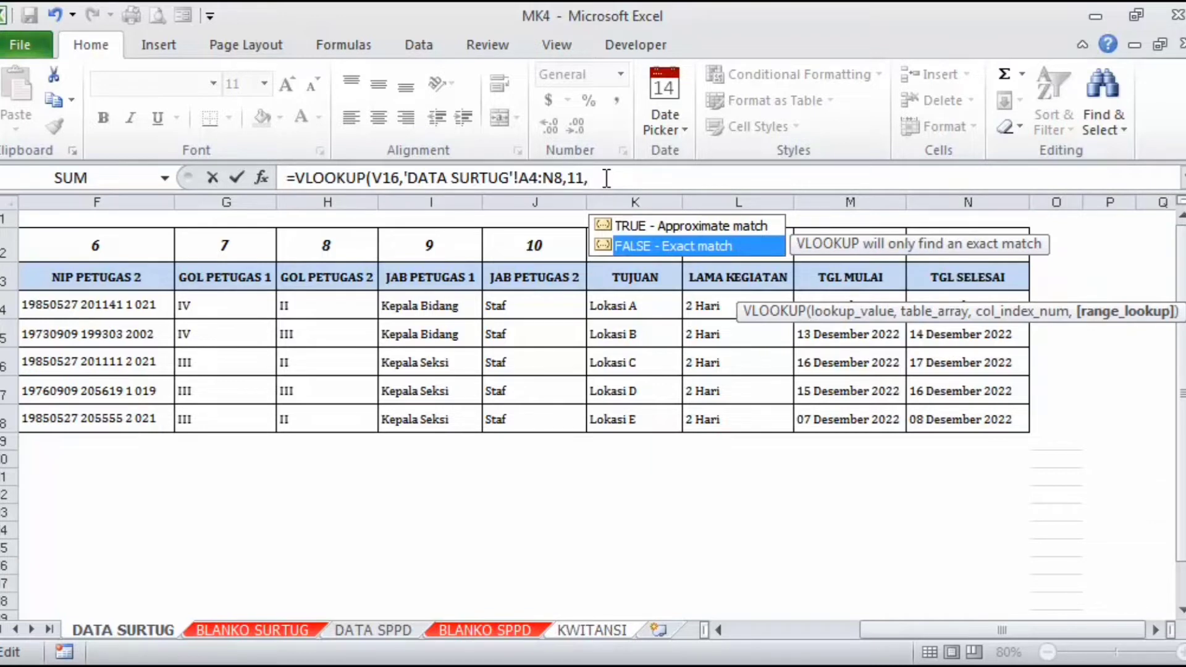
{"action": "type", "text": "FALSE)"}
{"action": "key", "text": "Escape"}
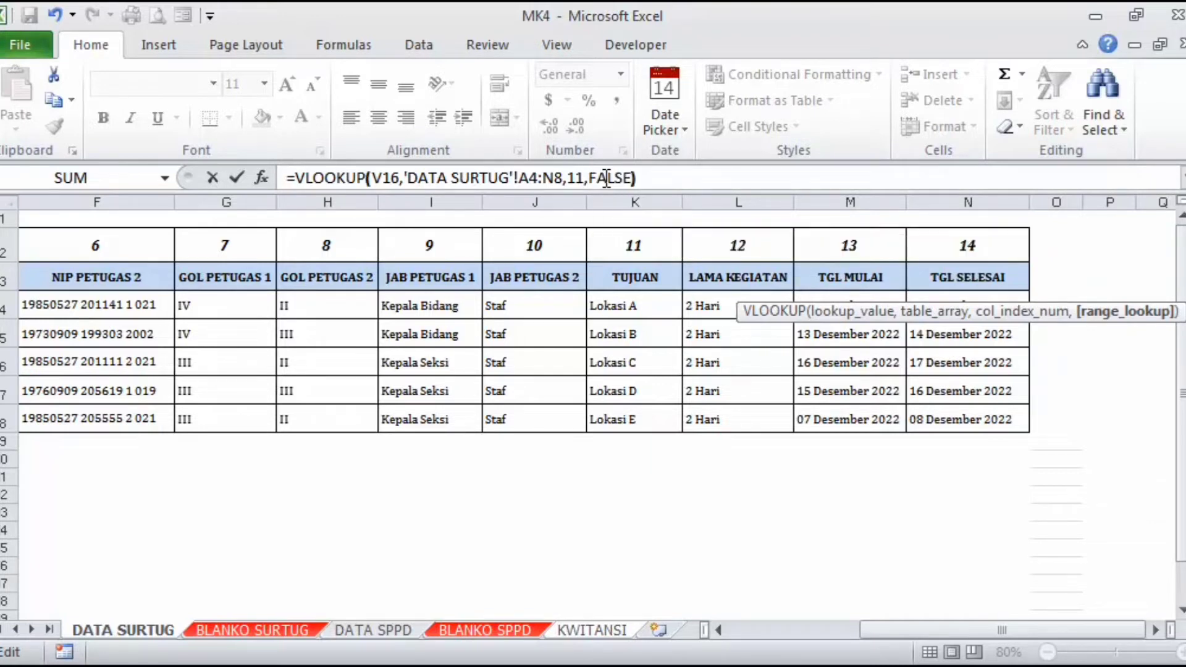
{"action": "key", "text": "Return"}
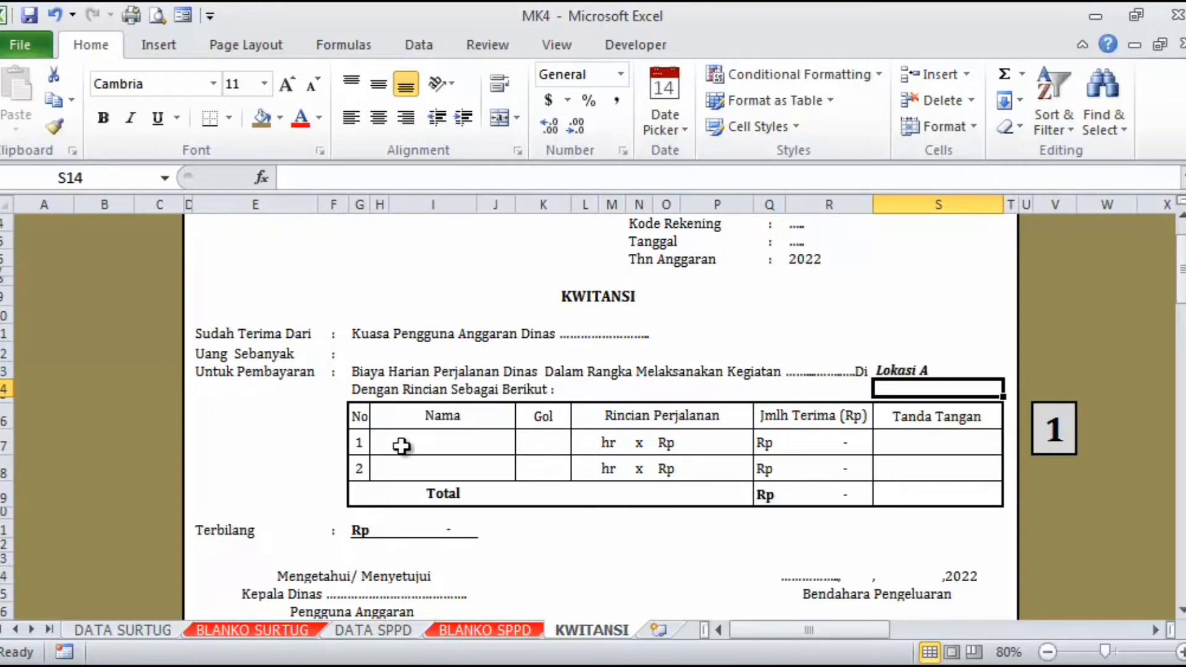
{"action": "left_click", "coordinate": [915, 368]}
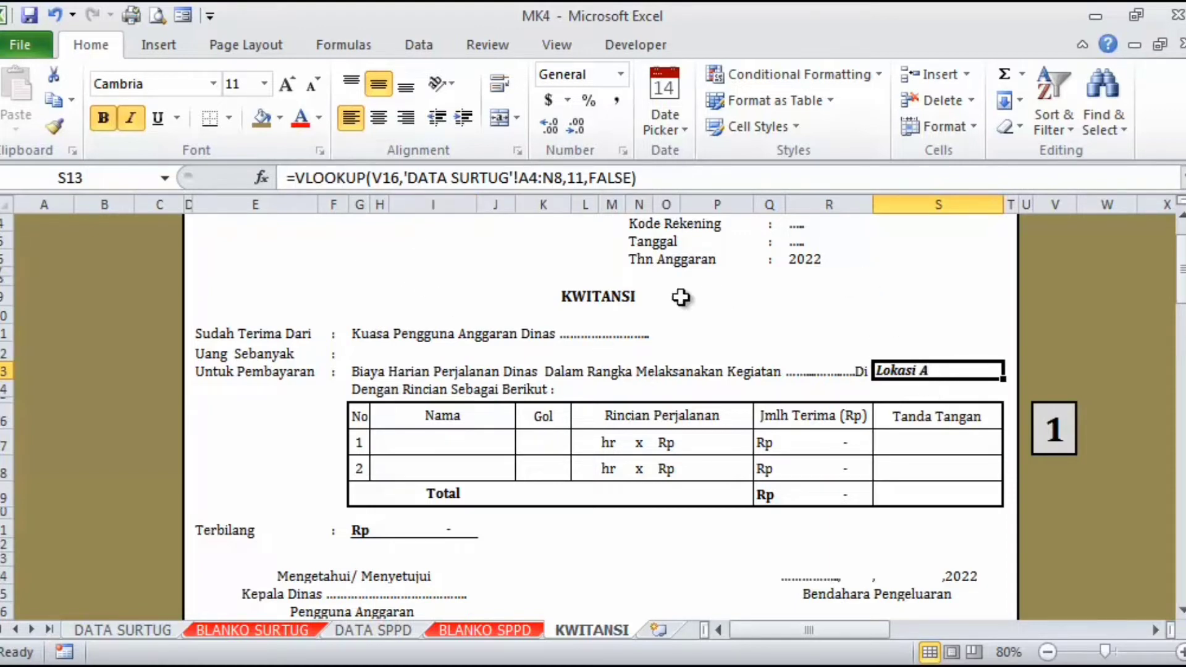
- Make the S13 lookup references absolute as $V$16 and $A$4:$N$8
{"action": "left_click", "coordinate": [387, 177]}
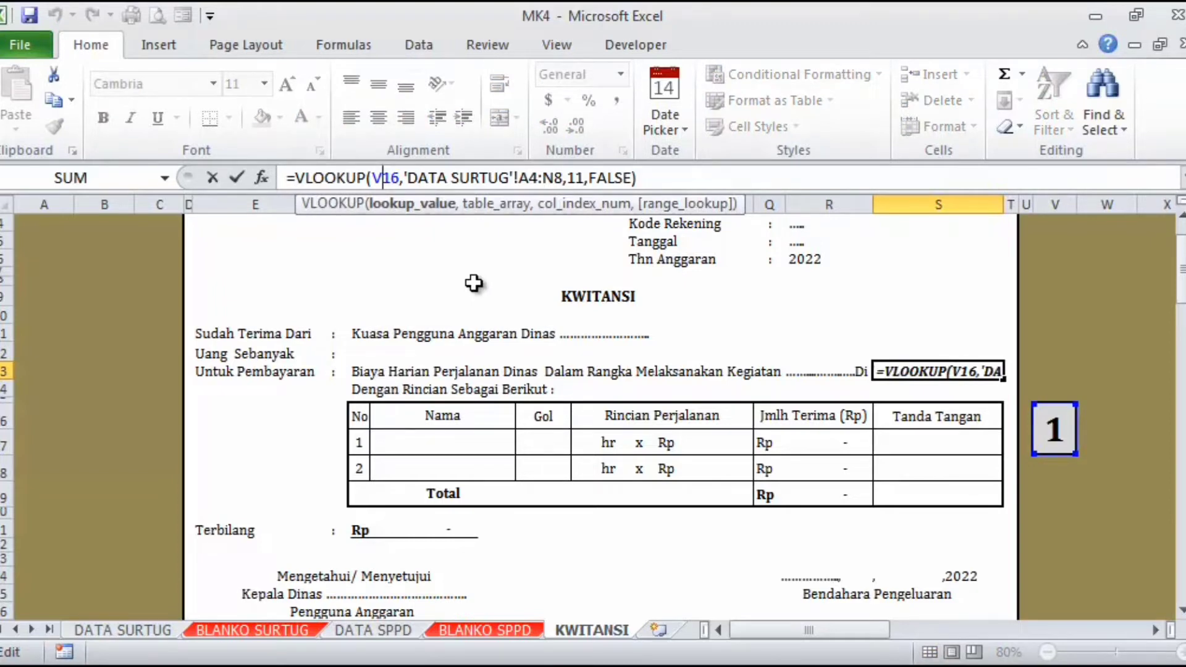
{"action": "key", "text": "F4"}
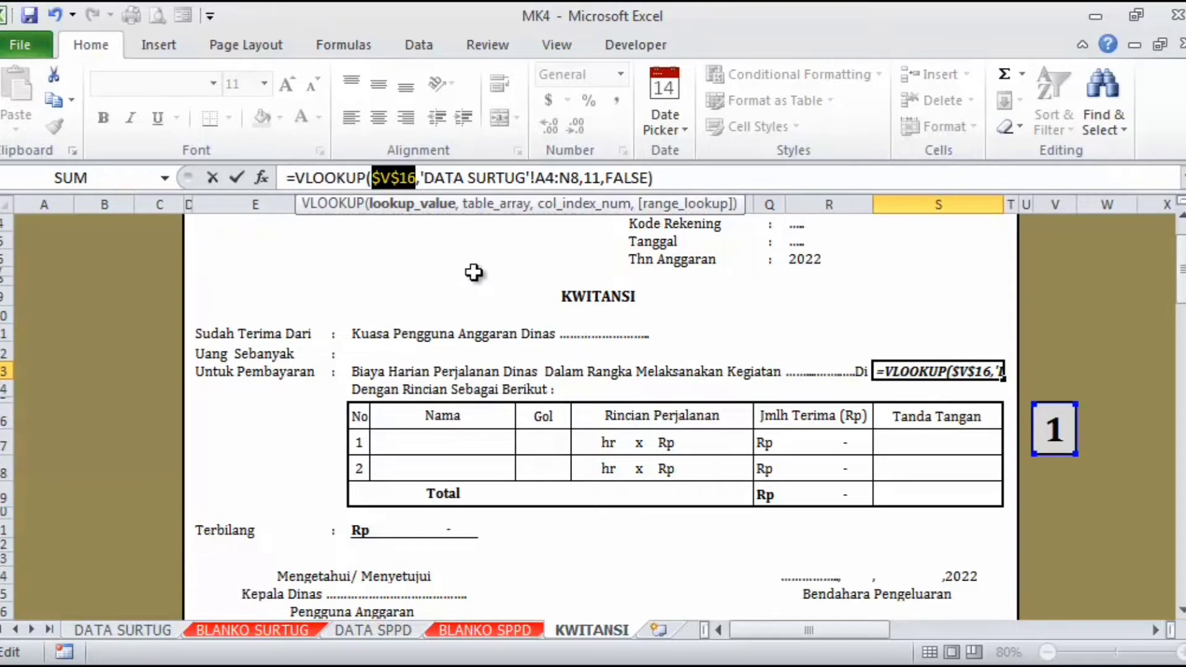
{"action": "left_click", "coordinate": [545, 178]}
{"action": "key", "text": "F4"}
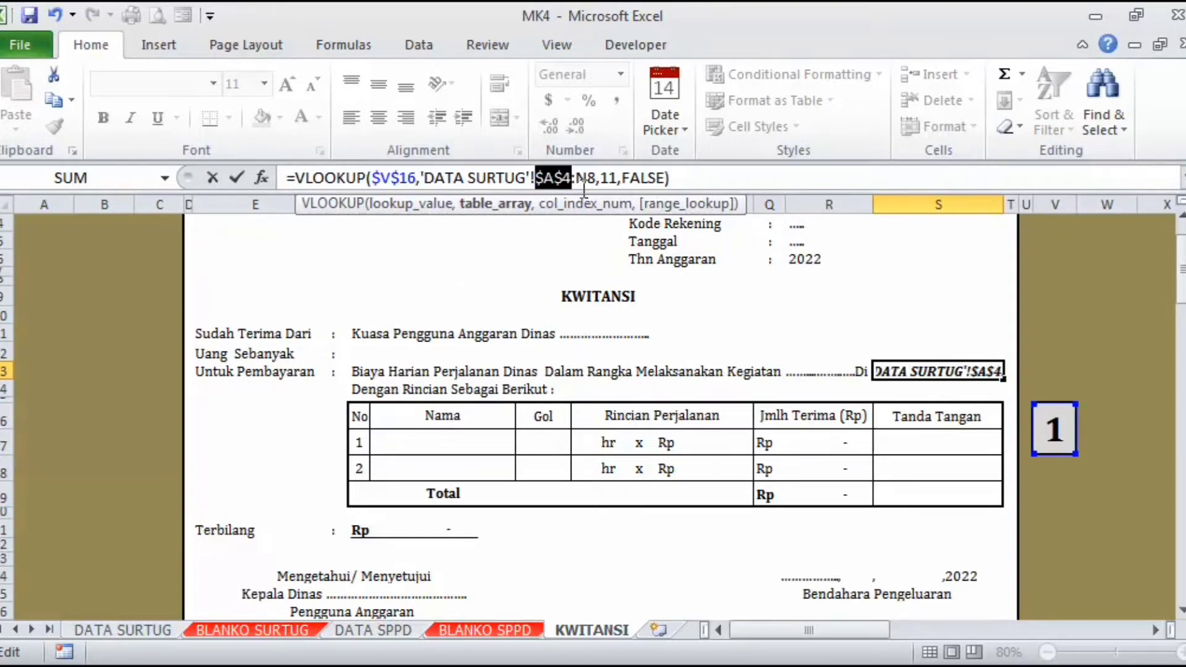
{"action": "left_click", "coordinate": [592, 179]}
{"action": "key", "text": "F4"}
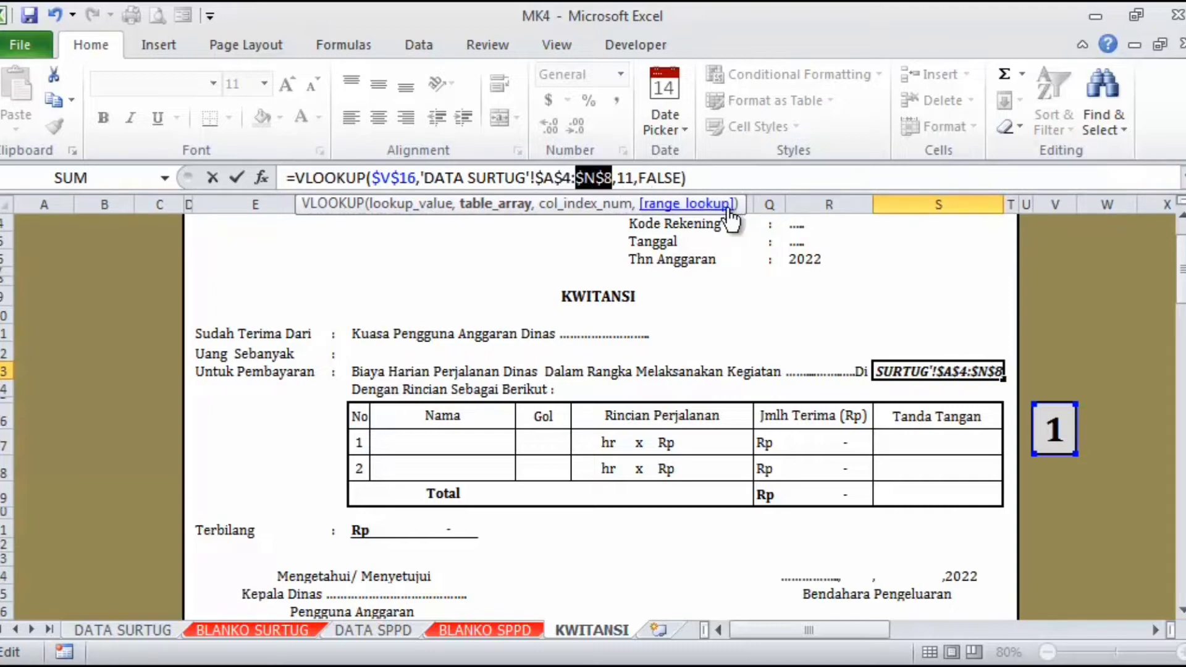
{"action": "key", "text": "Return"}
{"action": "key", "text": "Up"}
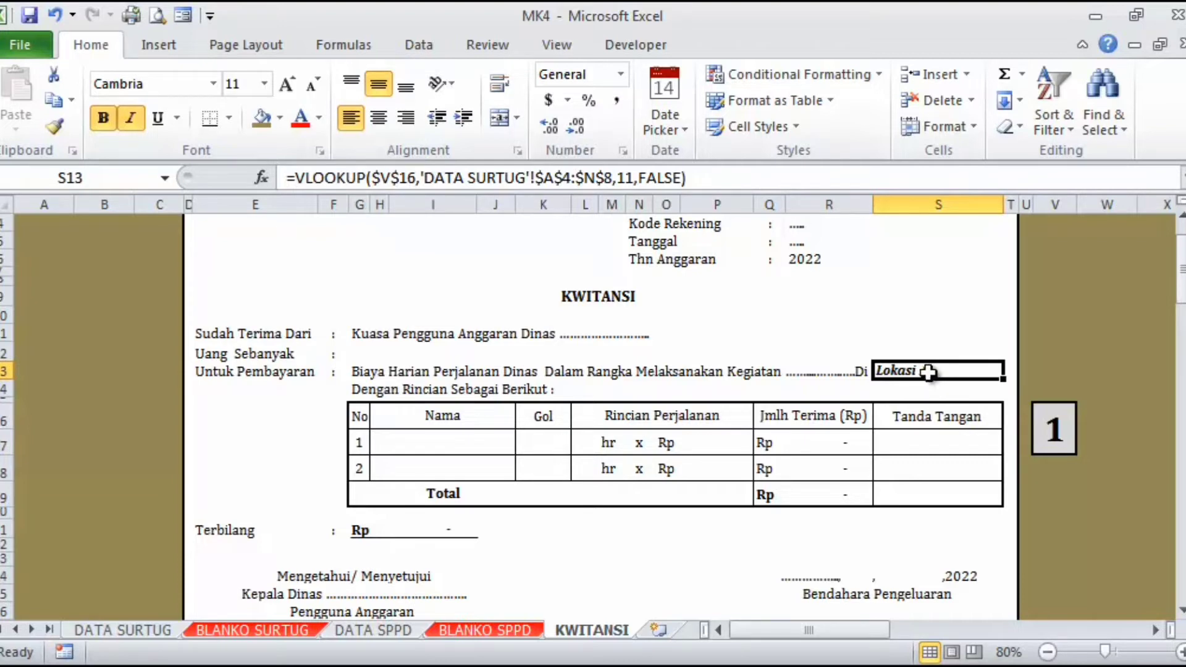
- Copy the S13 lookup formula into Nama cells H17, H18 and Gol cells K17, K18
{"action": "key", "text": "ctrl+c"}
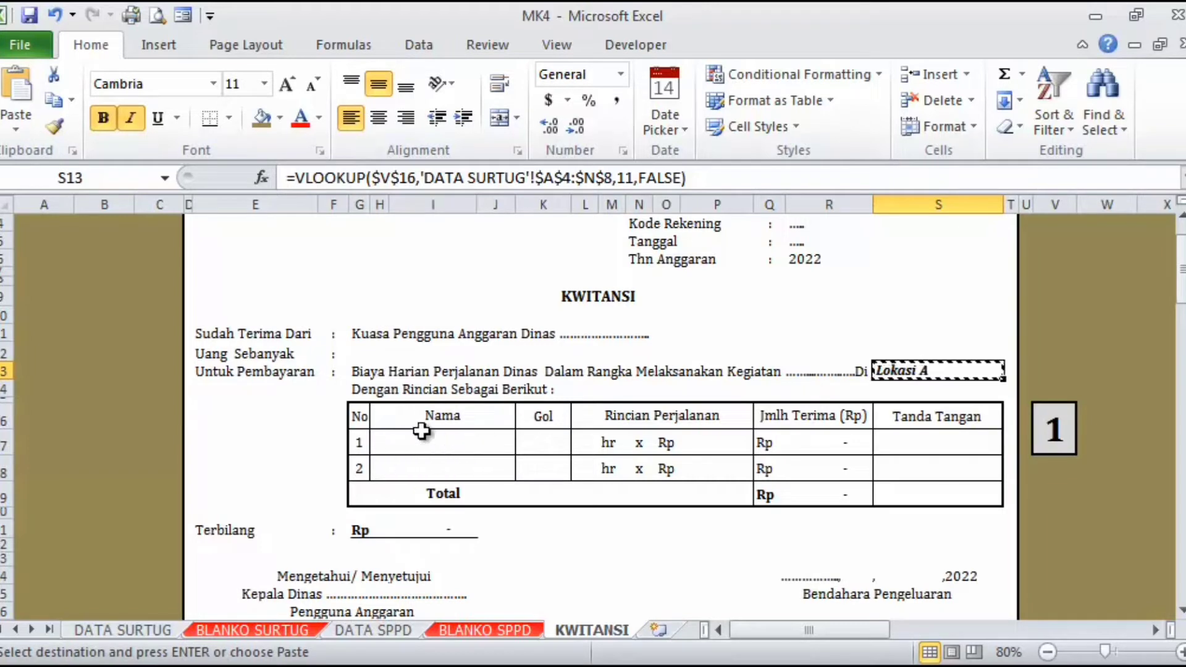
{"action": "left_click", "coordinate": [400, 450]}
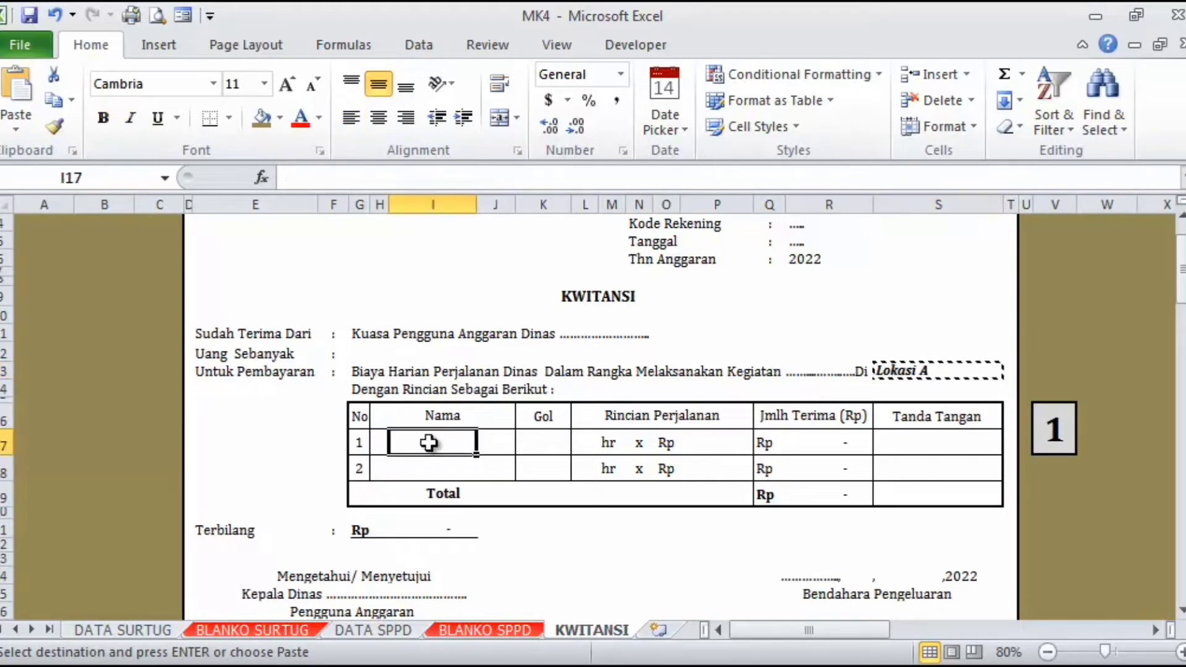
{"action": "left_click", "coordinate": [375, 448]}
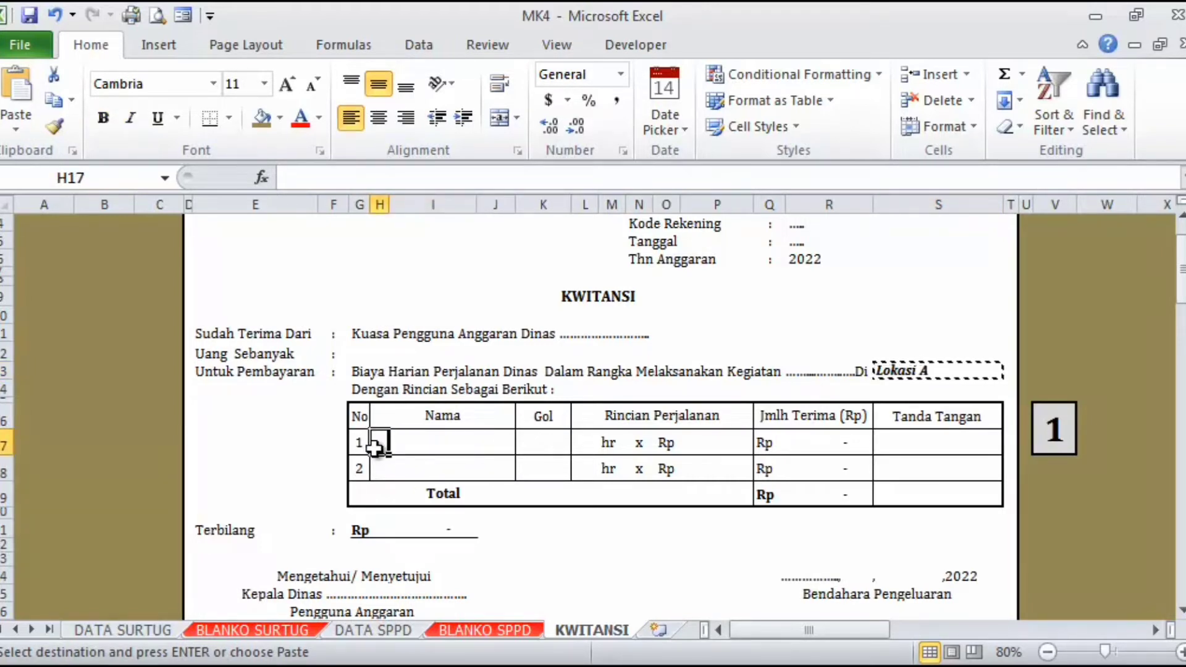
{"action": "key", "text": "ctrl+v"}
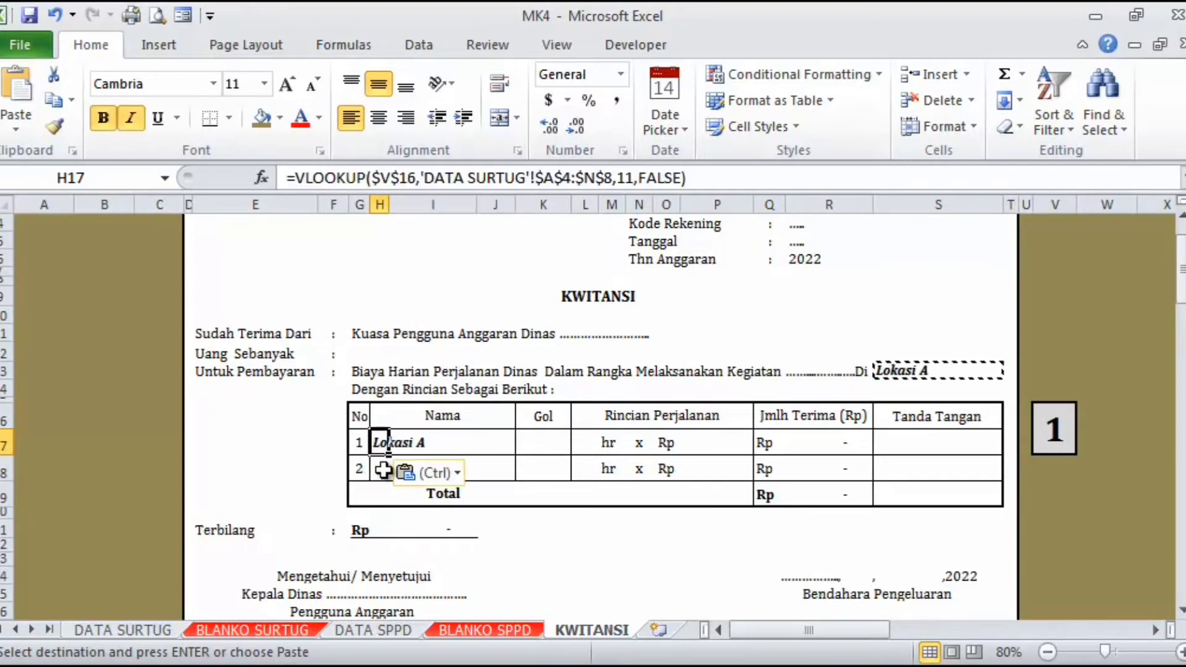
{"action": "left_click", "coordinate": [384, 468]}
{"action": "key", "text": "ctrl+v"}
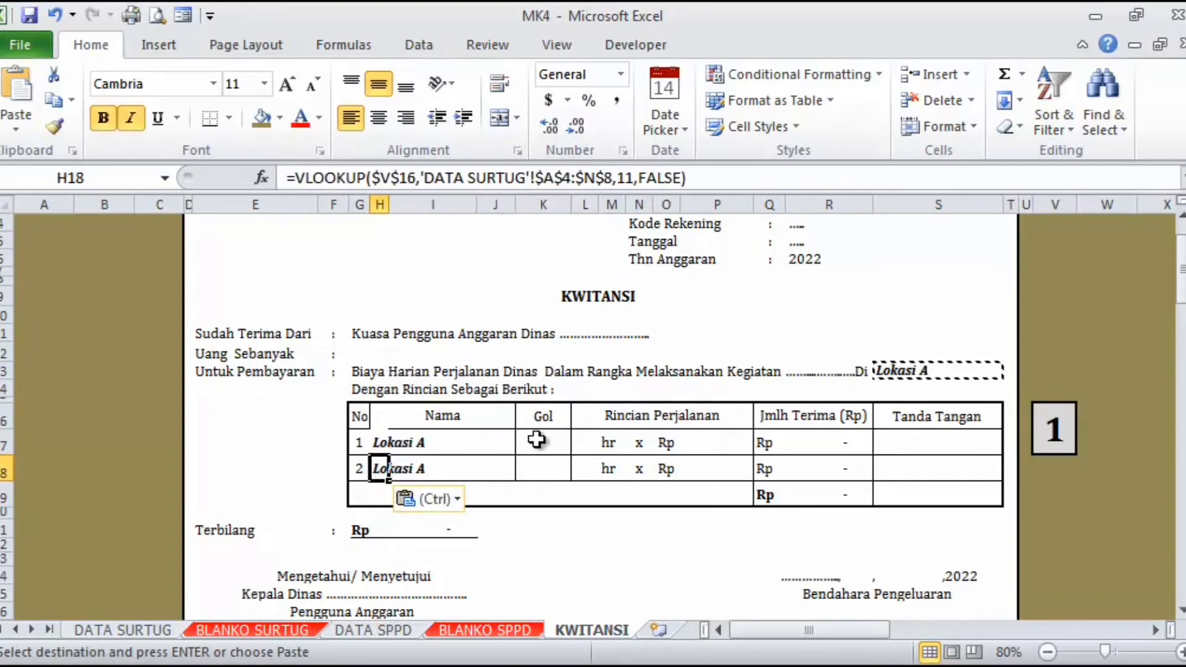
{"action": "left_click", "coordinate": [536, 440]}
{"action": "key", "text": "ctrl+v"}
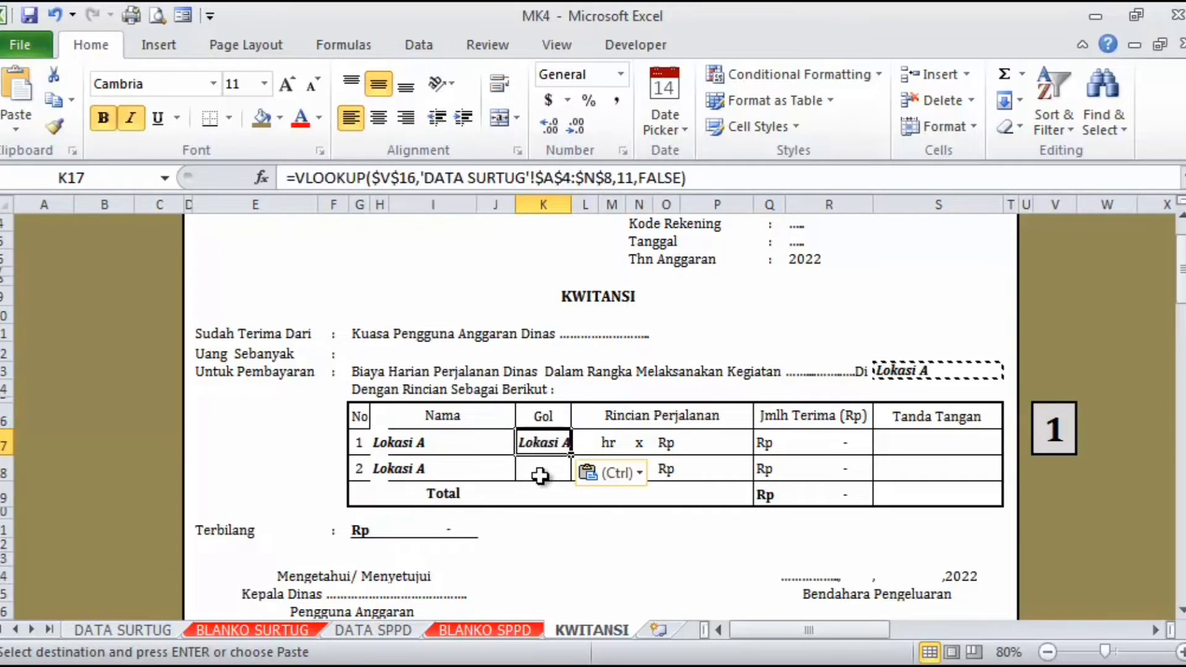
{"action": "left_click", "coordinate": [539, 469]}
{"action": "key", "text": "ctrl+v"}
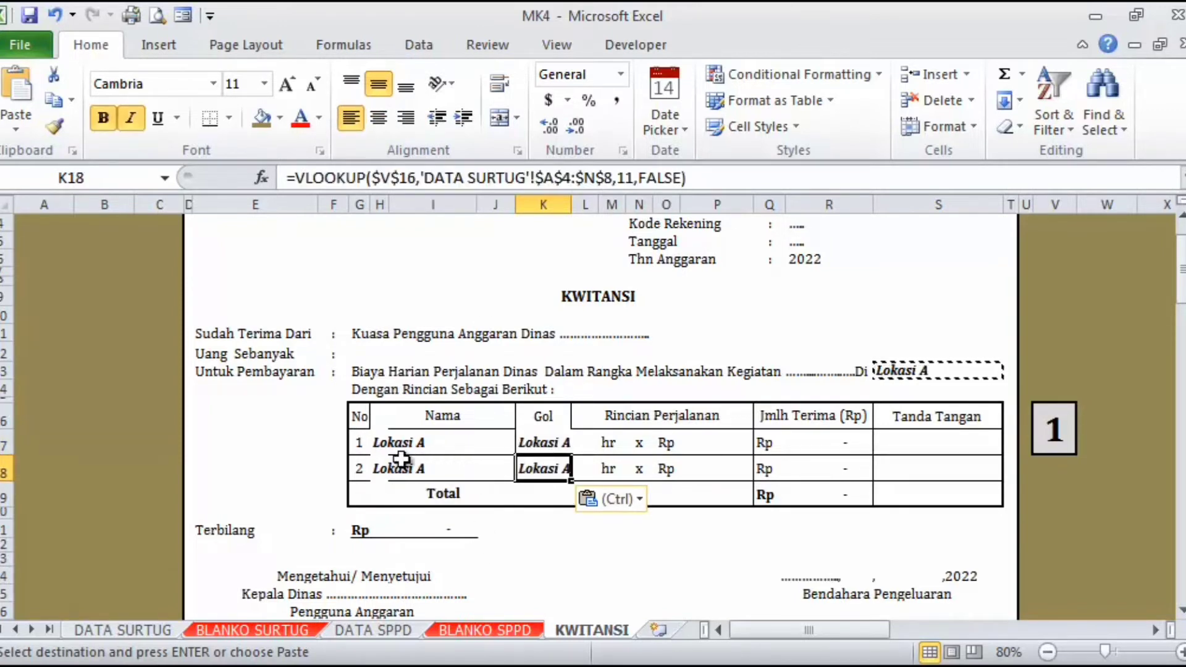
{"action": "left_click", "coordinate": [378, 442]}
{"action": "scroll", "coordinate": [402, 444], "scroll_direction": "down", "scroll_amount": 1}
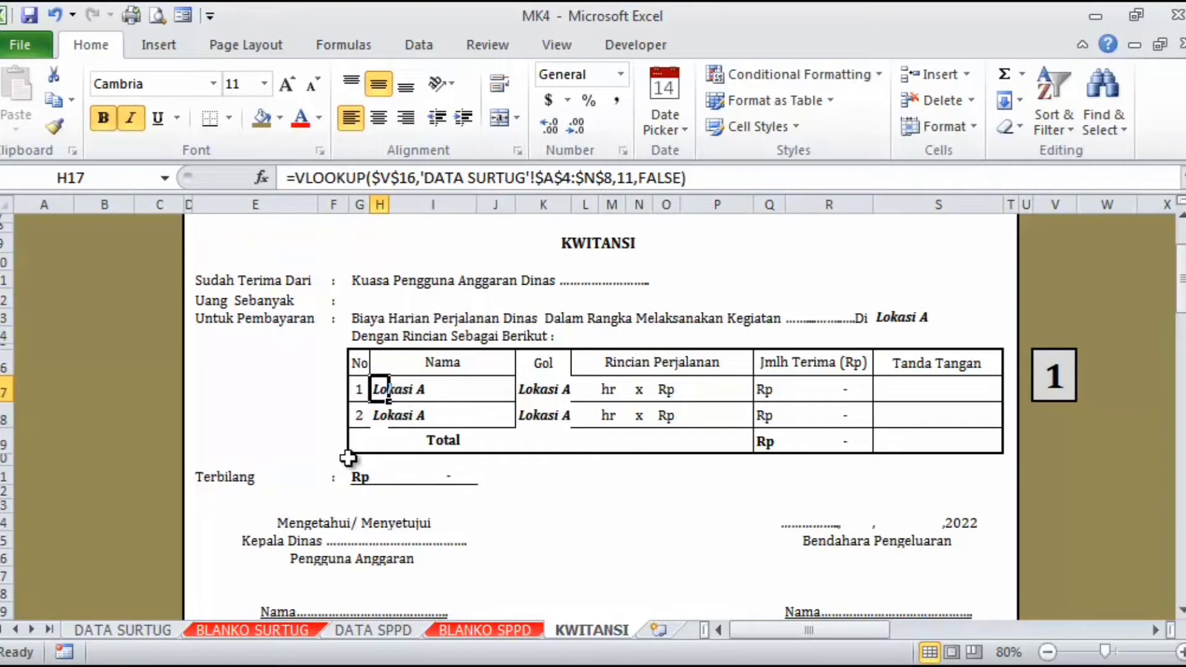
{"action": "left_click", "coordinate": [124, 630]}
{"action": "left_click_drag", "start_coordinate": [895, 630], "coordinate": [744, 632]}
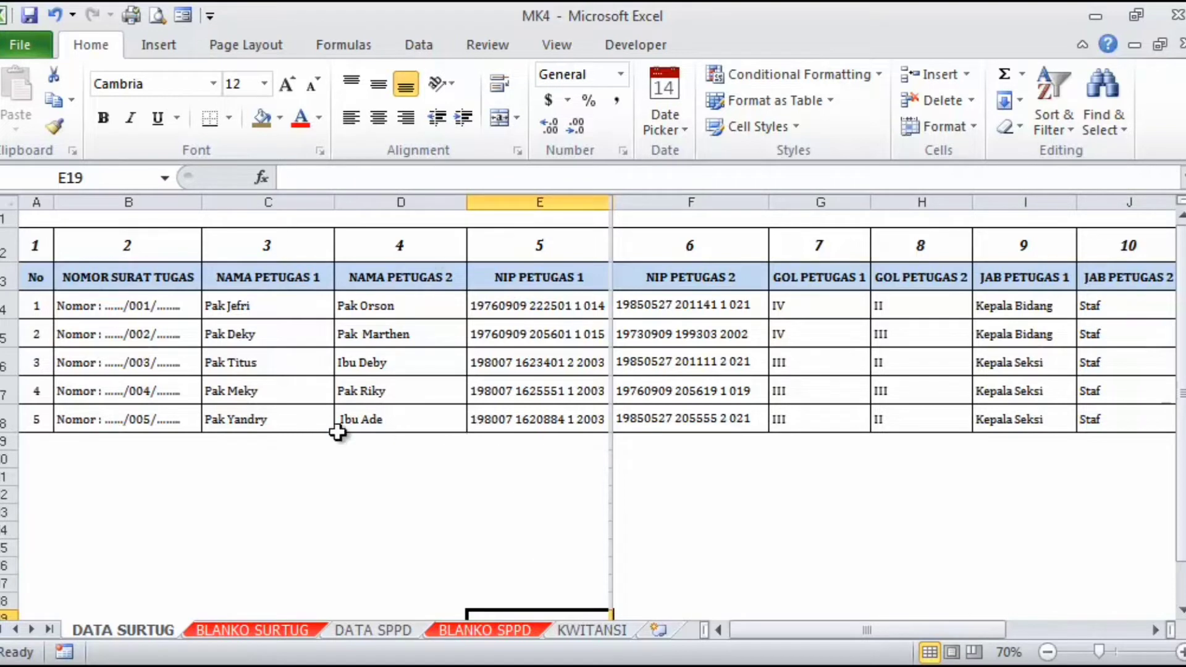
{"action": "left_click", "coordinate": [615, 631]}
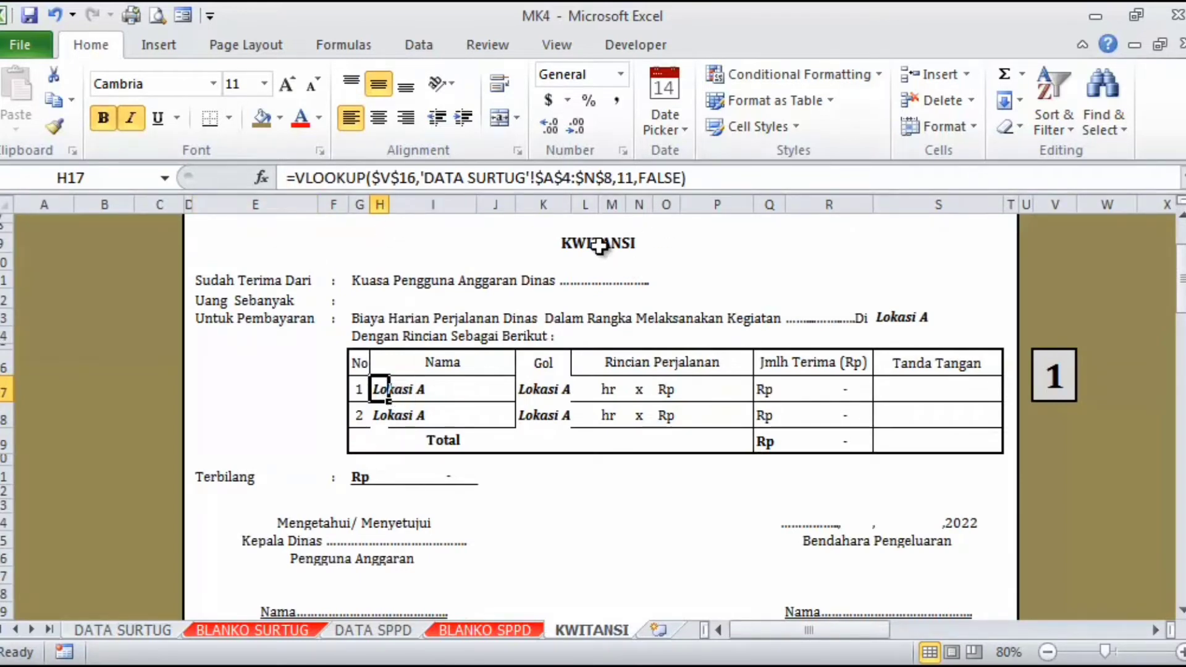
- Change the Nama lookups' column index from 11 to 3 in H17 and 4 in H18
{"action": "left_click", "coordinate": [632, 178]}
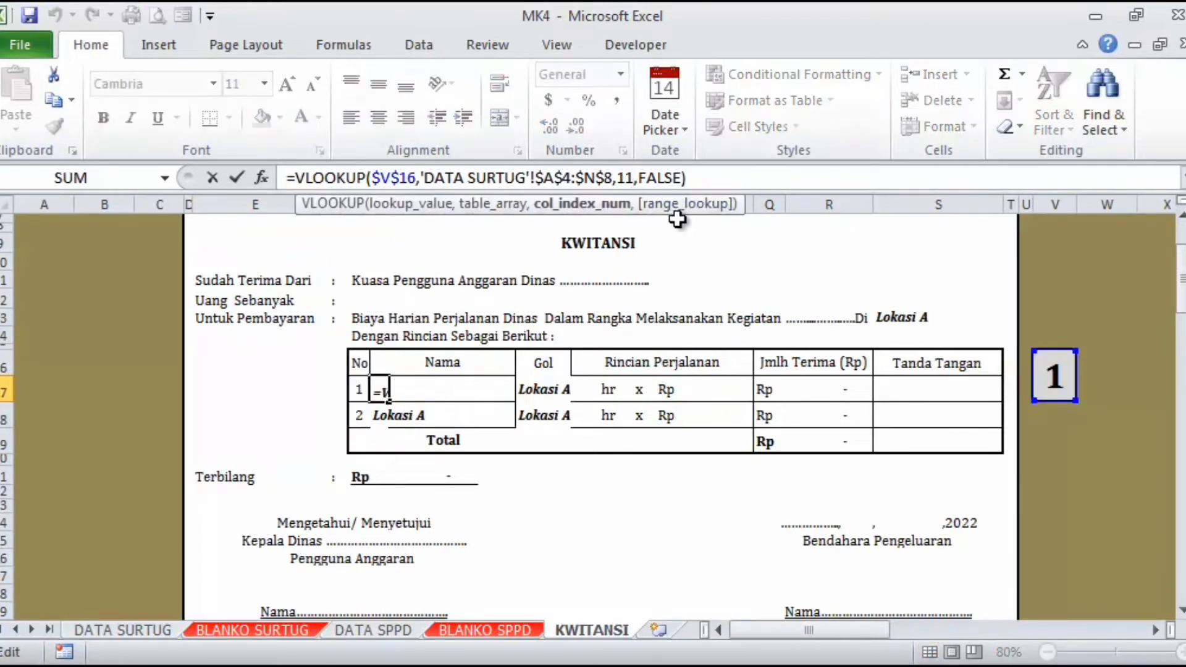
{"action": "key", "text": "BackSpace"}
{"action": "key", "text": "BackSpace"}
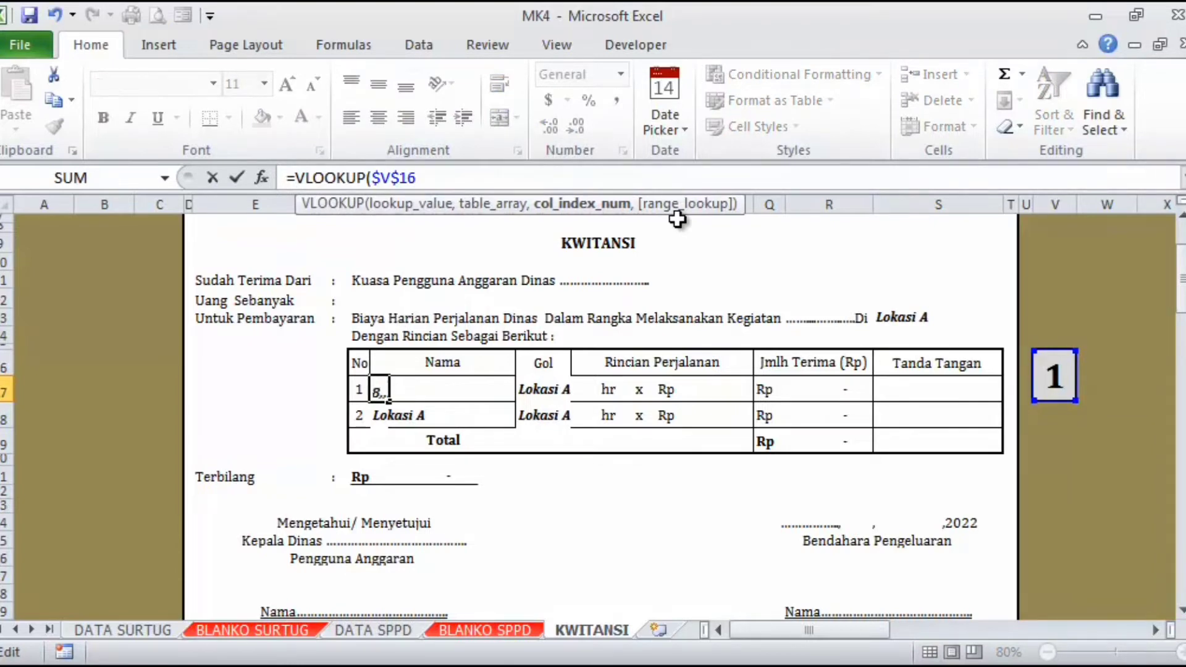
{"action": "type", "text": "3,FALSE"}
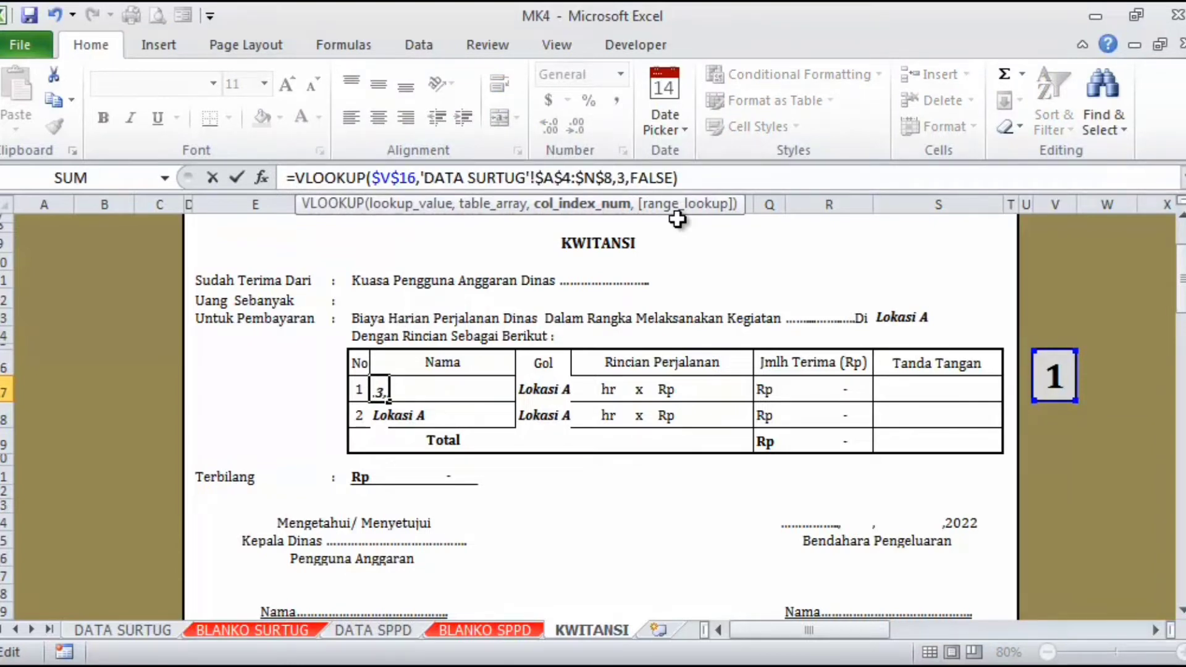
{"action": "key", "text": "Return"}
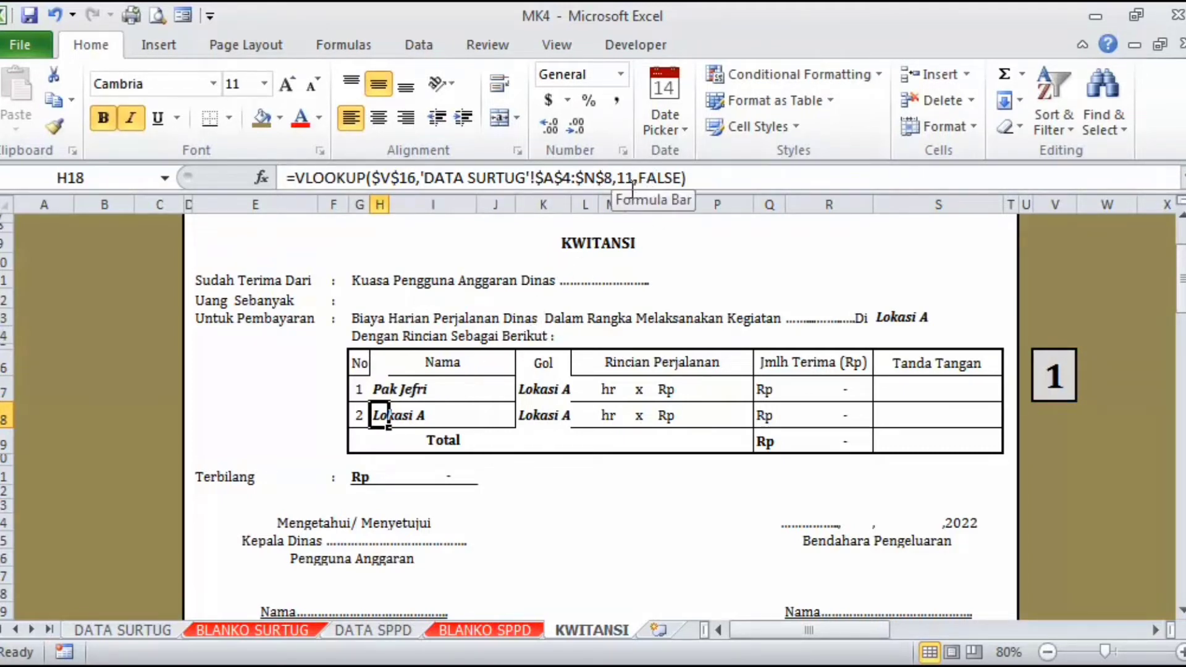
{"action": "left_click", "coordinate": [633, 177]}
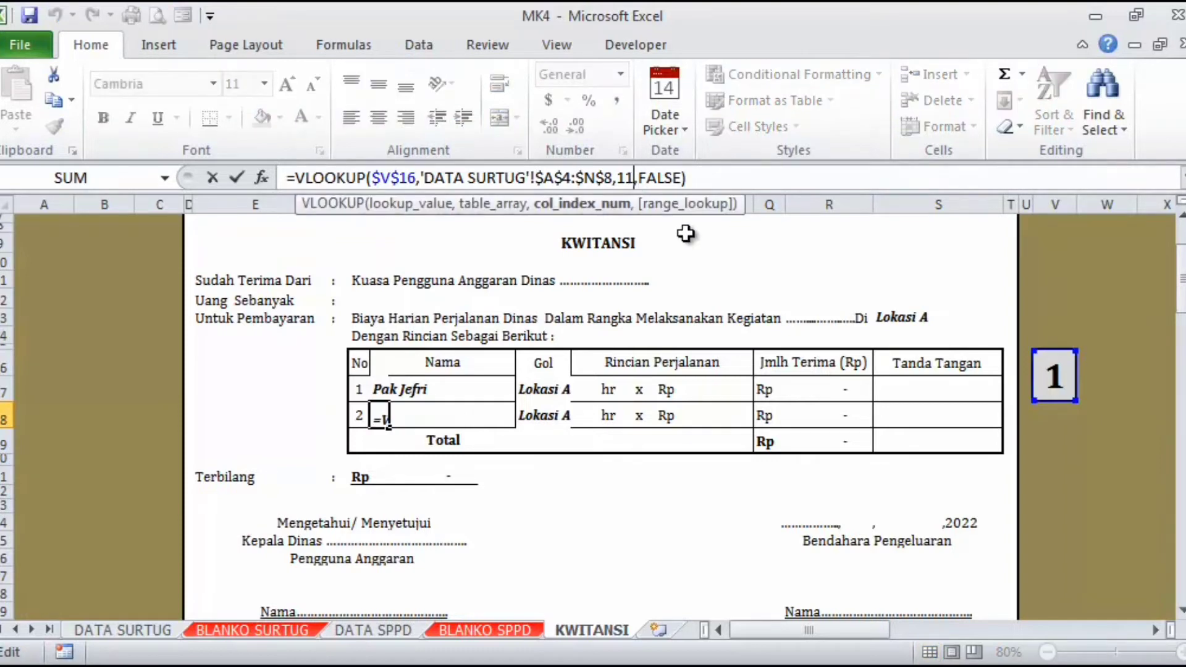
{"action": "key", "text": "BackSpace"}
{"action": "key", "text": "BackSpace"}
{"action": "type", "text": "4"}
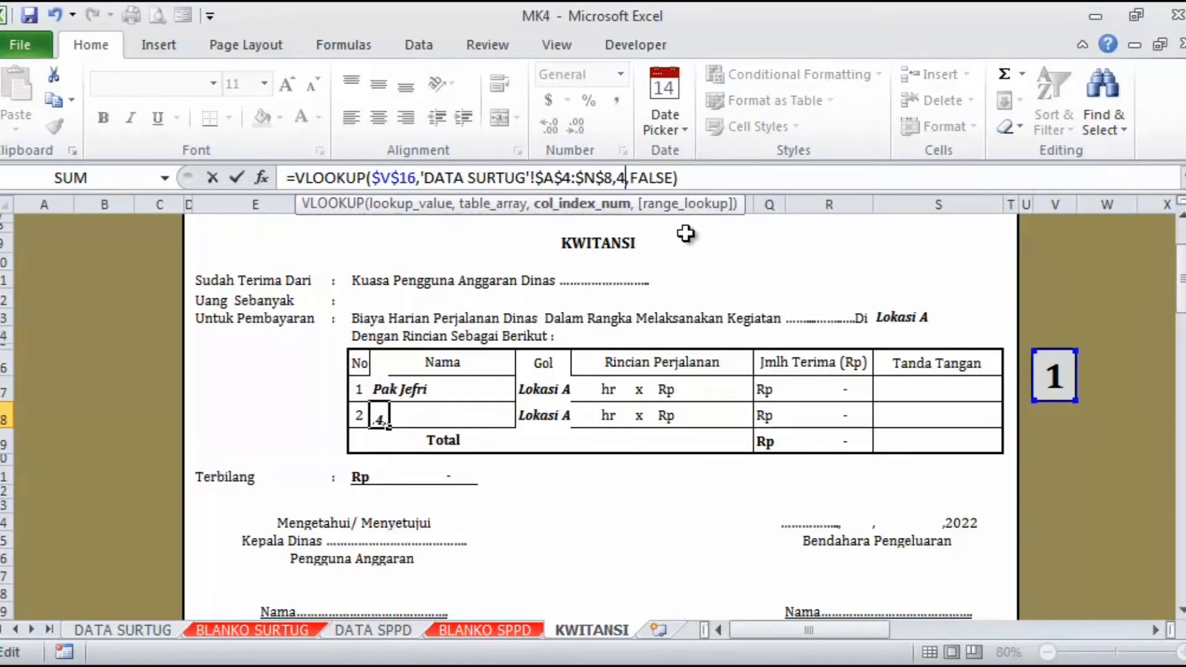
{"action": "key", "text": "Return"}
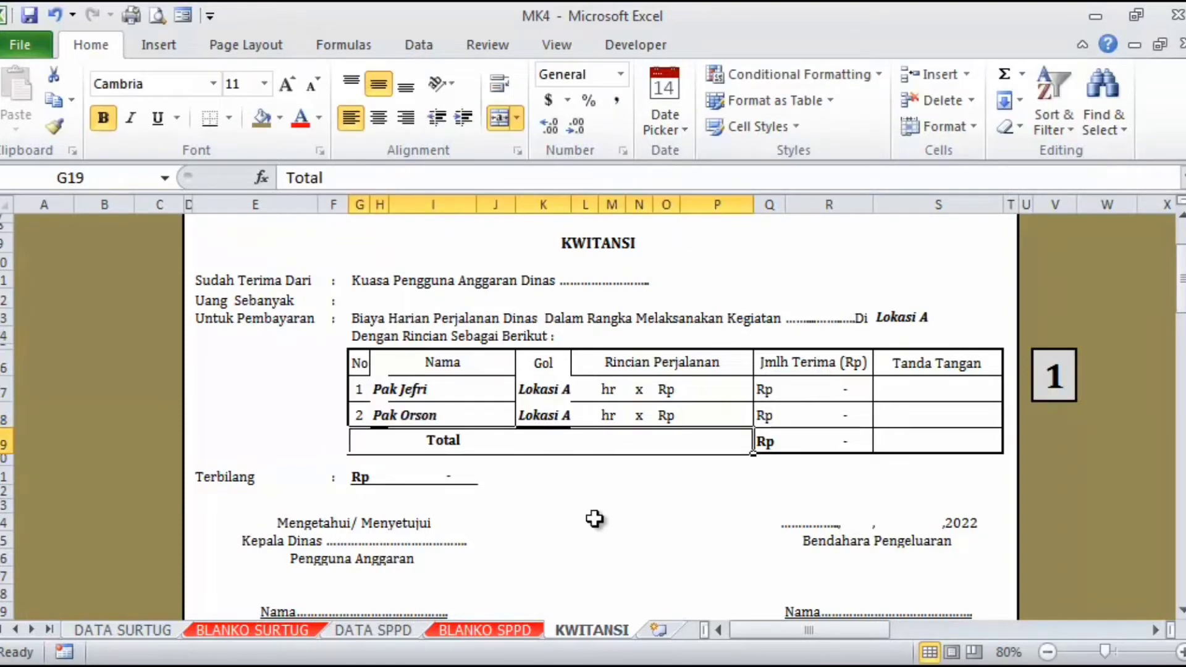
- Remove bold and italic from the table rows G17:O18
{"action": "left_click", "coordinate": [610, 476]}
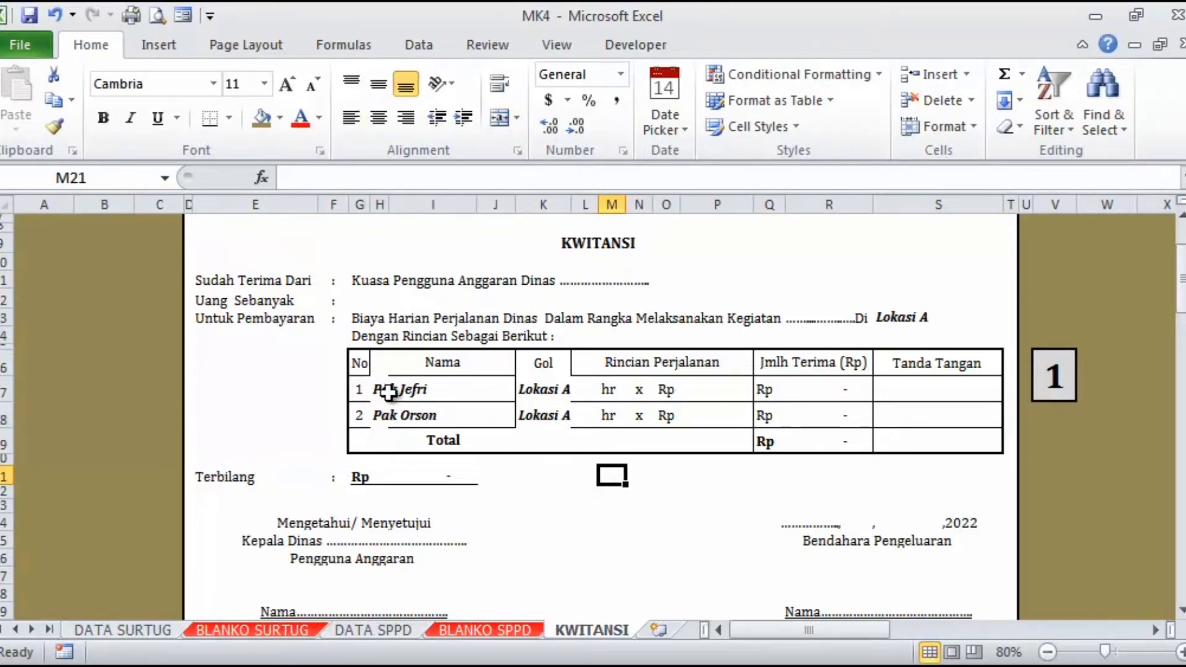
{"action": "left_click", "coordinate": [392, 387]}
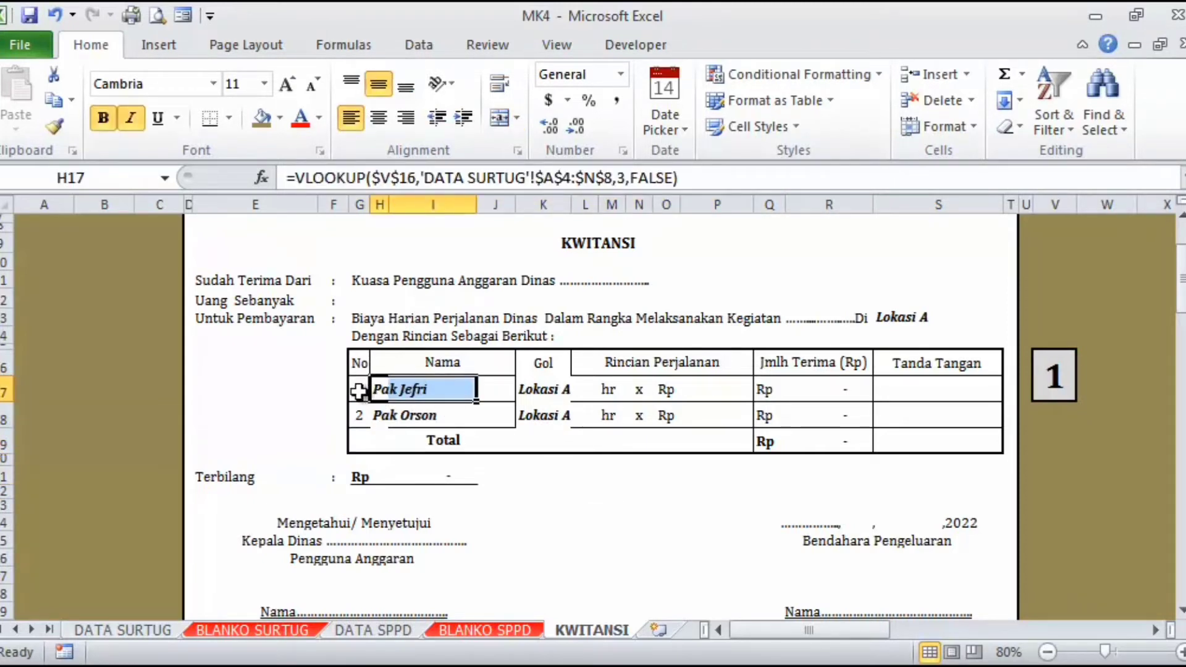
{"action": "mouse_move", "coordinate": [360, 391]}
{"action": "left_mouse_down"}
{"action": "mouse_move", "coordinate": [641, 431]}
{"action": "mouse_move", "coordinate": [723, 418]}
{"action": "left_mouse_up"}
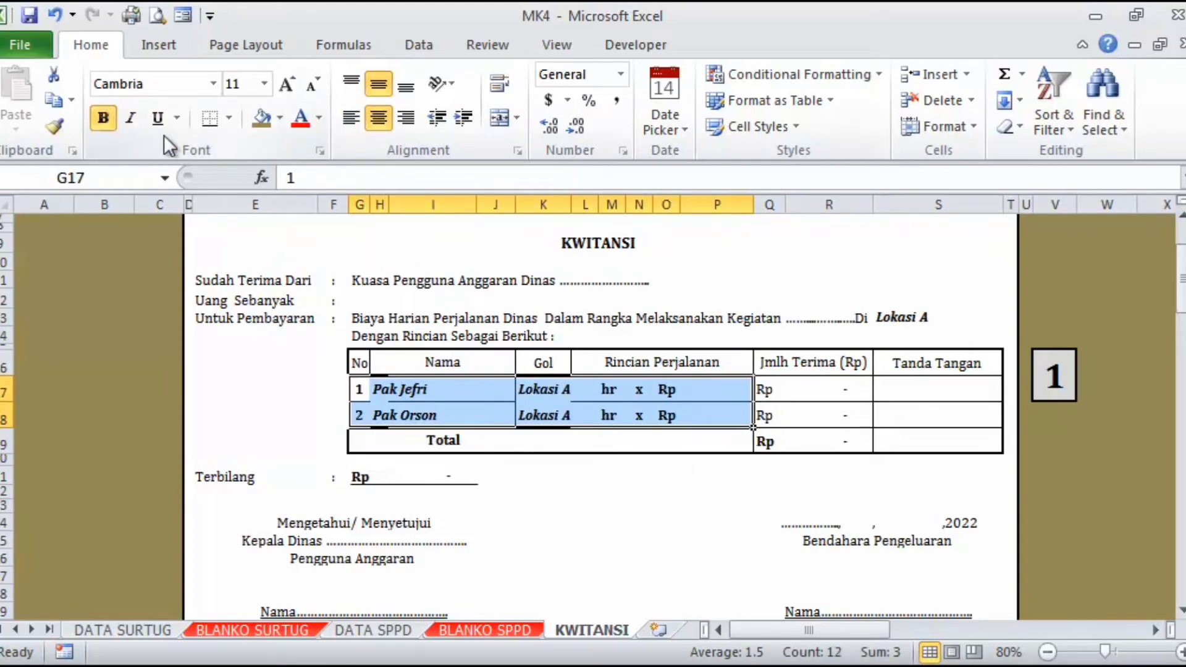
{"action": "left_click", "coordinate": [130, 117]}
{"action": "left_click", "coordinate": [103, 117]}
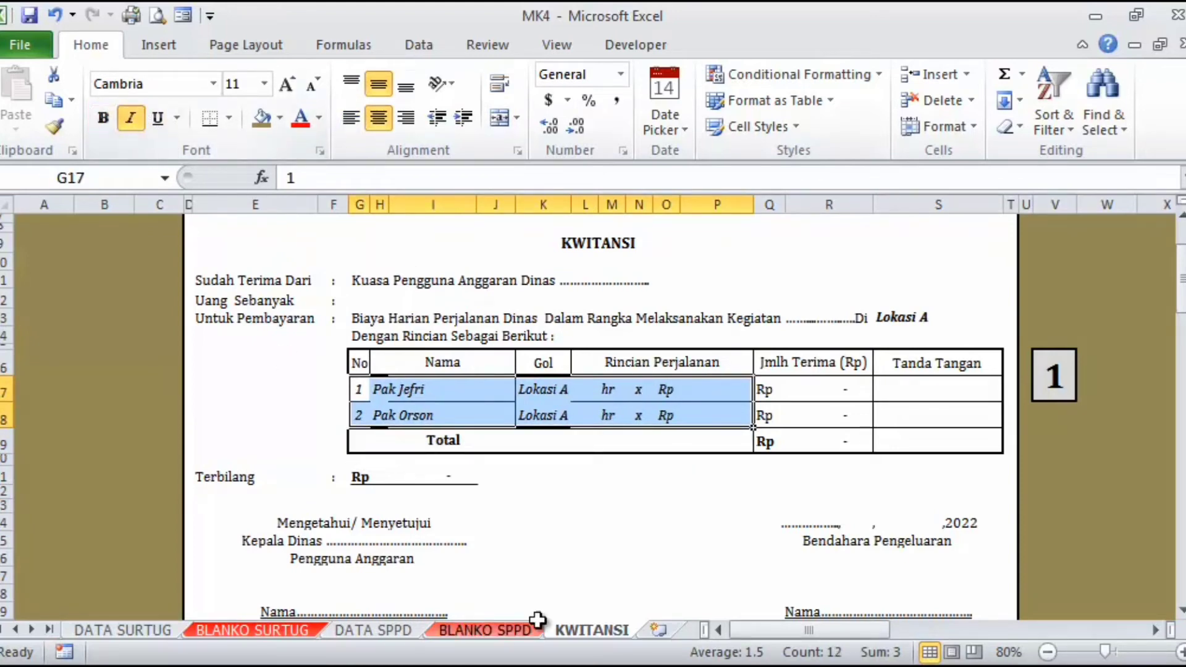
{"action": "left_click", "coordinate": [126, 119]}
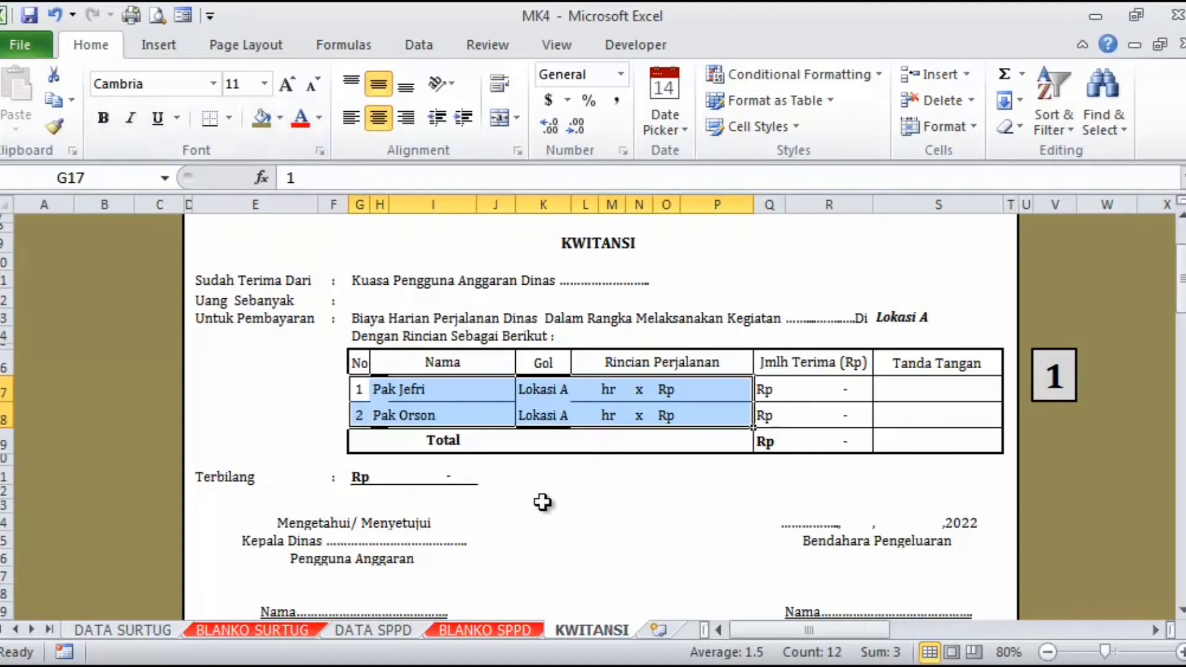
{"action": "left_click", "coordinate": [541, 504]}
- Inspect the name and Gol cells, opening Borders options without applying any change
{"action": "left_click_drag", "start_coordinate": [368, 384], "coordinate": [485, 407]}
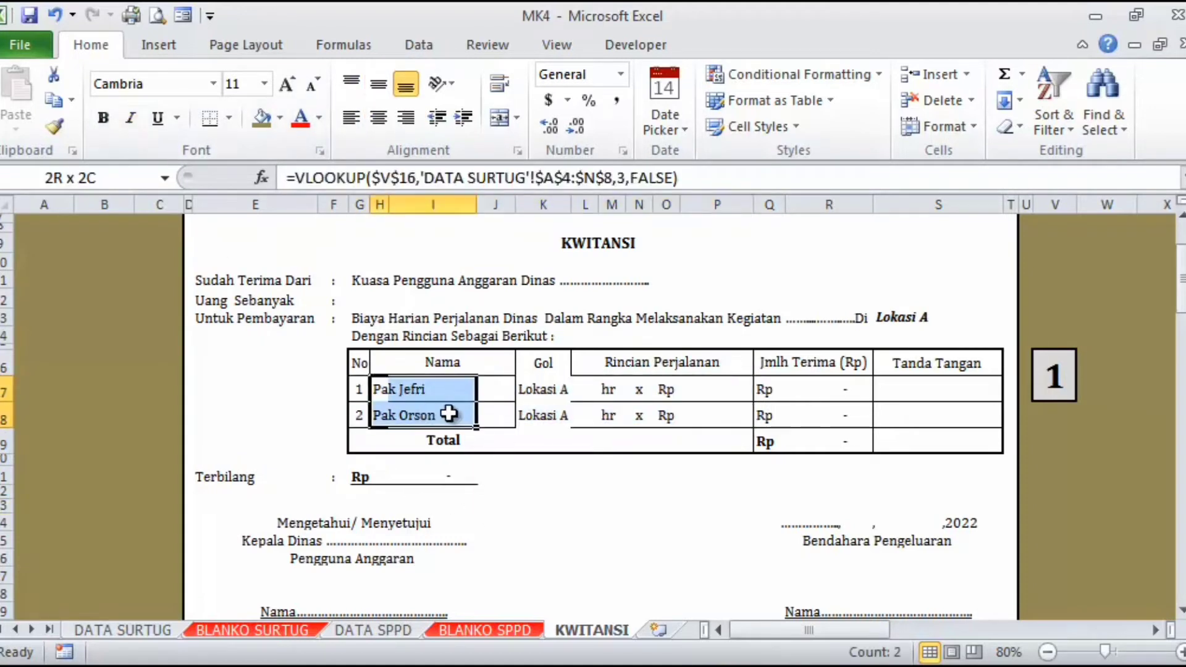
{"action": "left_click", "coordinate": [229, 117]}
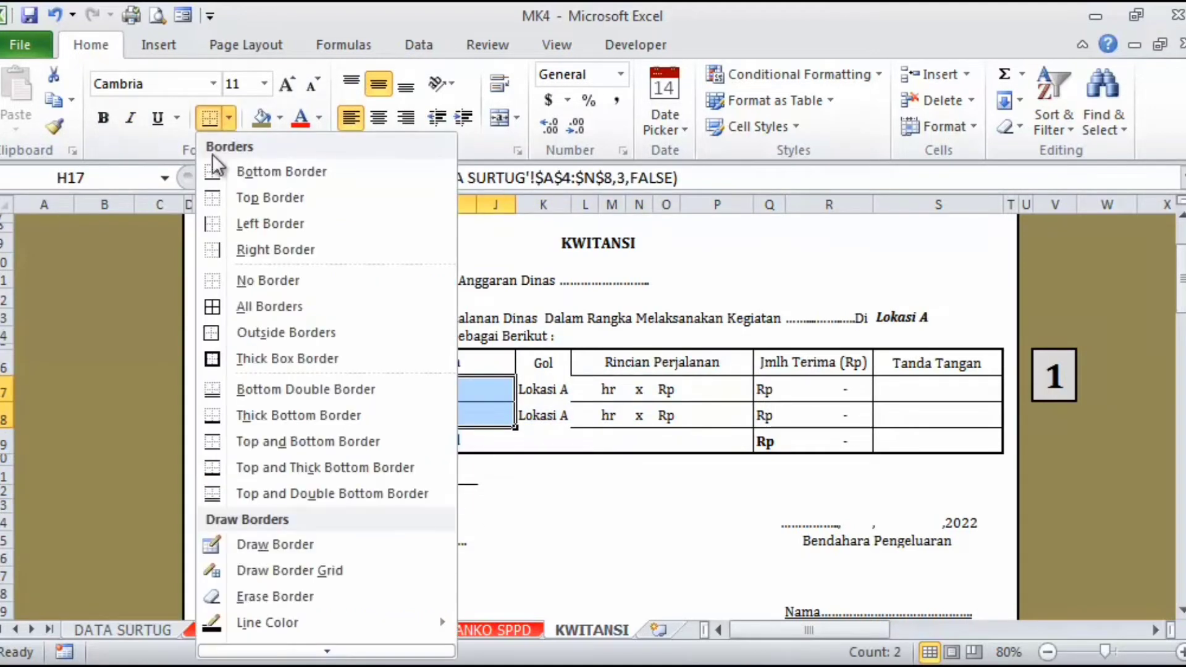
{"action": "left_click", "coordinate": [233, 333]}
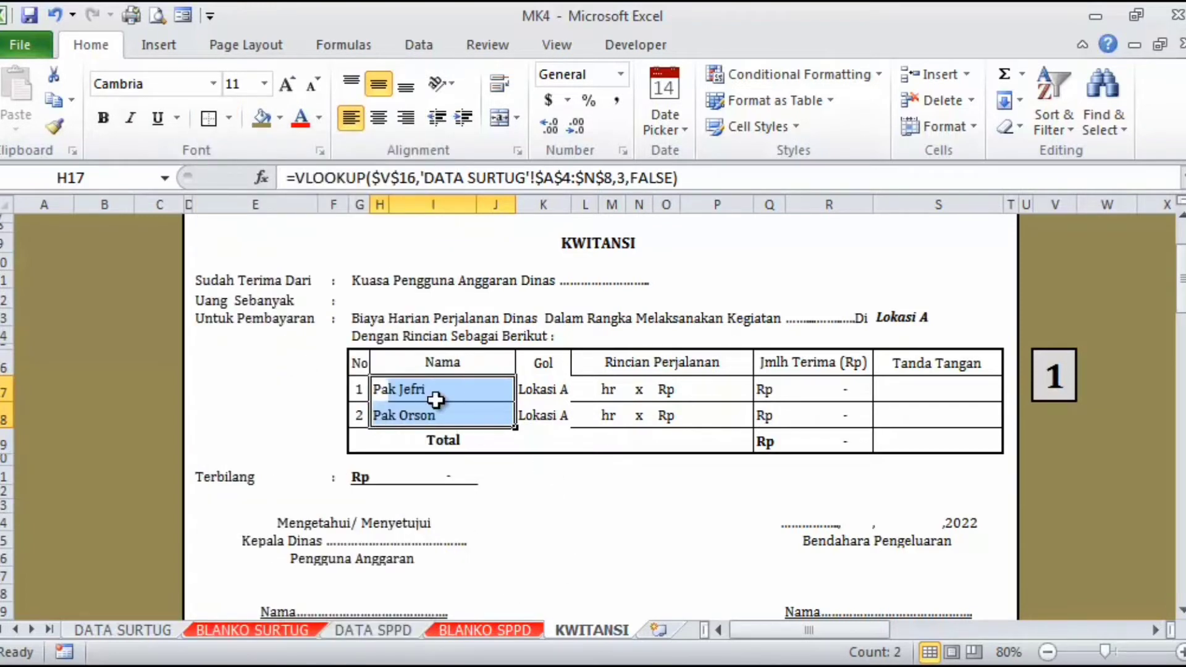
{"action": "left_click", "coordinate": [376, 381]}
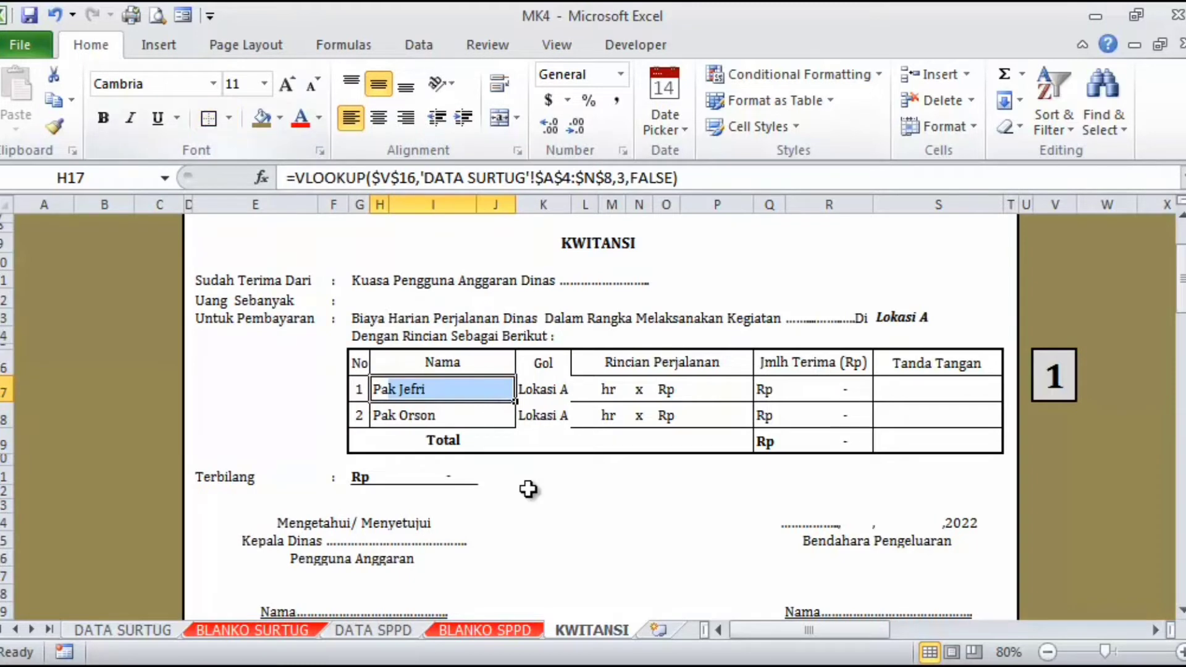
{"action": "left_click", "coordinate": [588, 489]}
{"action": "mouse_move", "coordinate": [543, 389]}
{"action": "left_mouse_down"}
{"action": "mouse_move", "coordinate": [567, 439]}
{"action": "mouse_move", "coordinate": [544, 416]}
{"action": "left_mouse_up"}
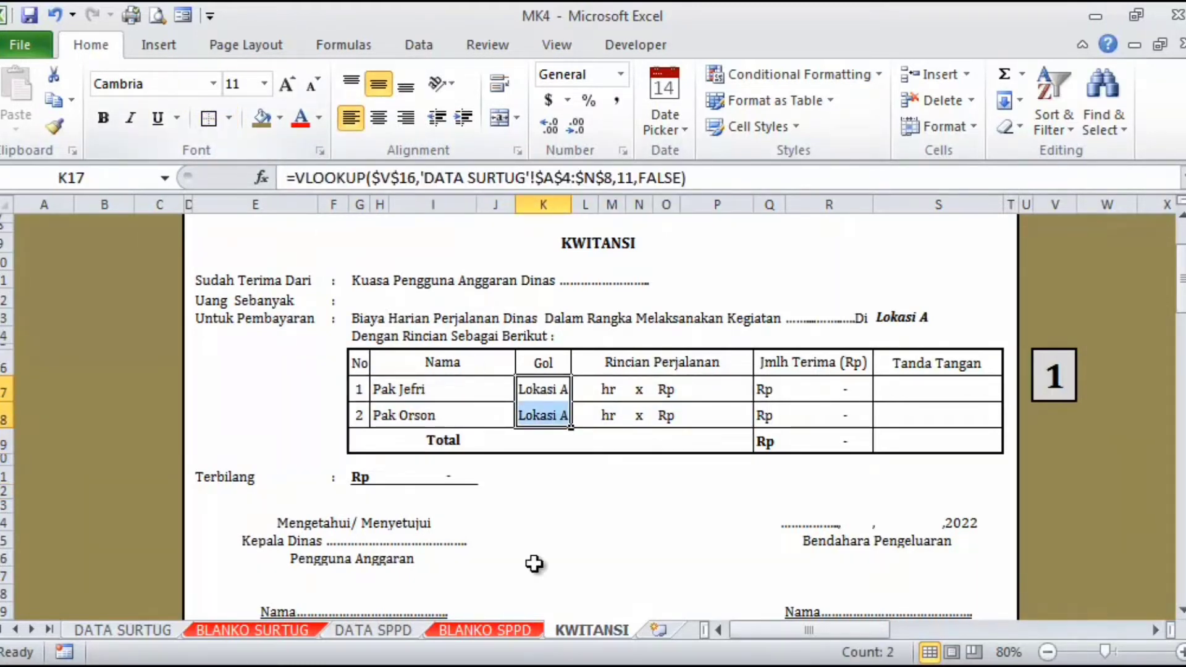
{"action": "left_click", "coordinate": [585, 521]}
{"action": "left_click", "coordinate": [543, 389]}
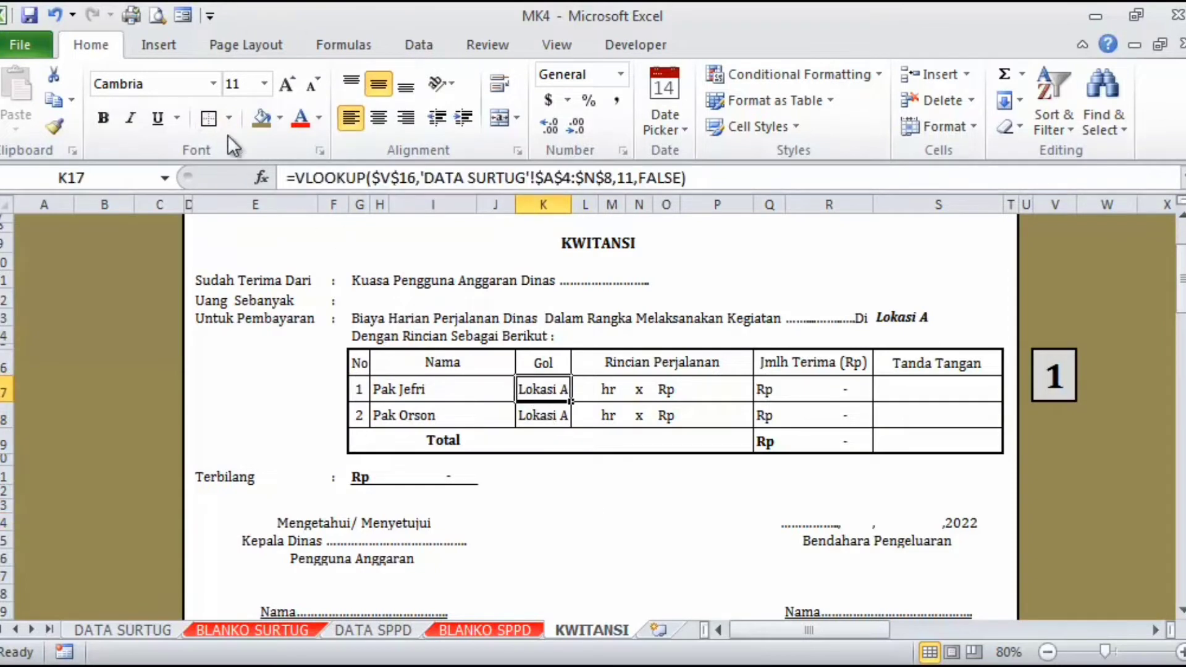
{"action": "left_click", "coordinate": [613, 474]}
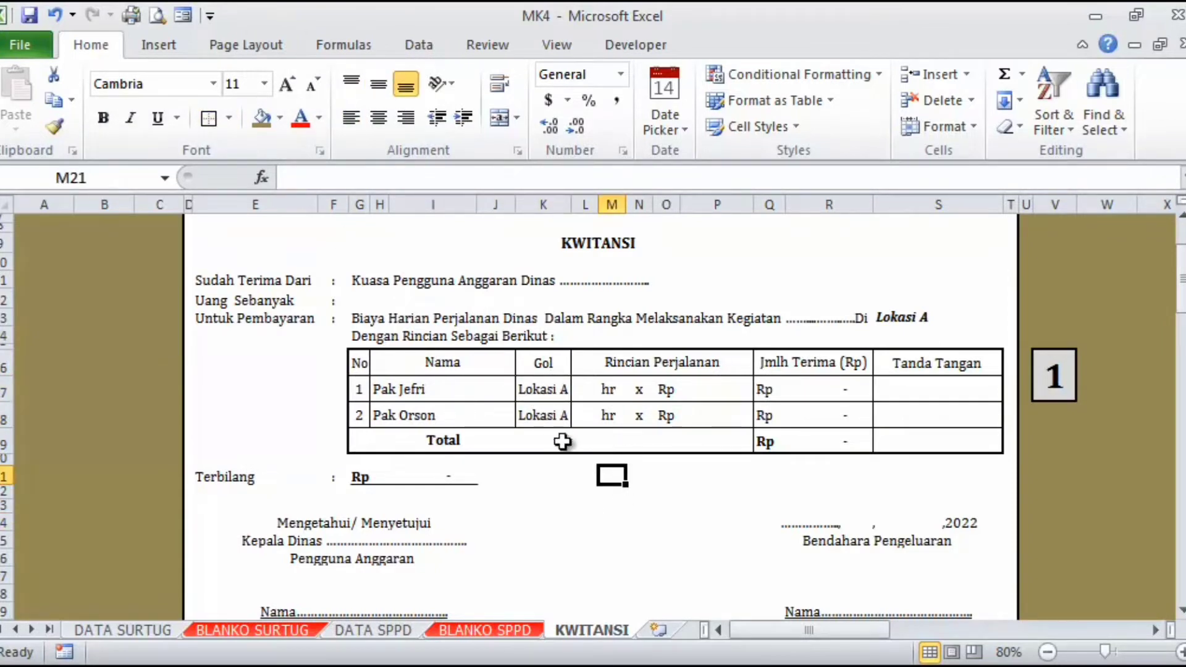
- Check the DATA SURTUG column numbers for GOL PETUGAS 1 and GOL PETUGAS 2
{"action": "left_click", "coordinate": [543, 385]}
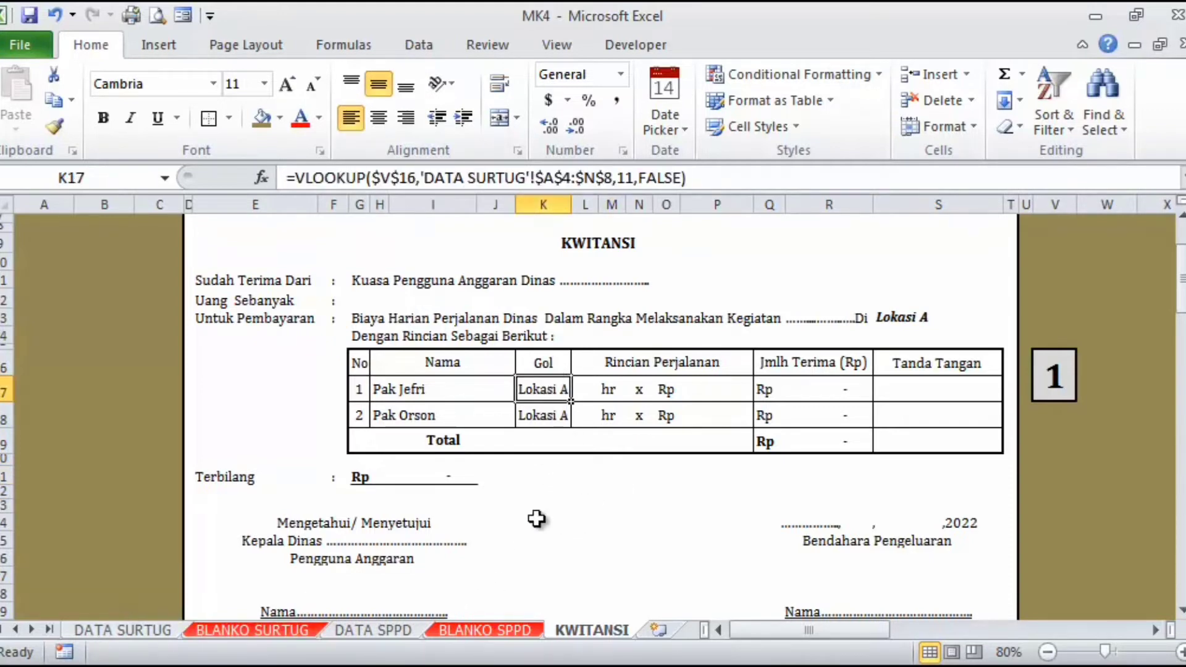
{"action": "left_click", "coordinate": [123, 630]}
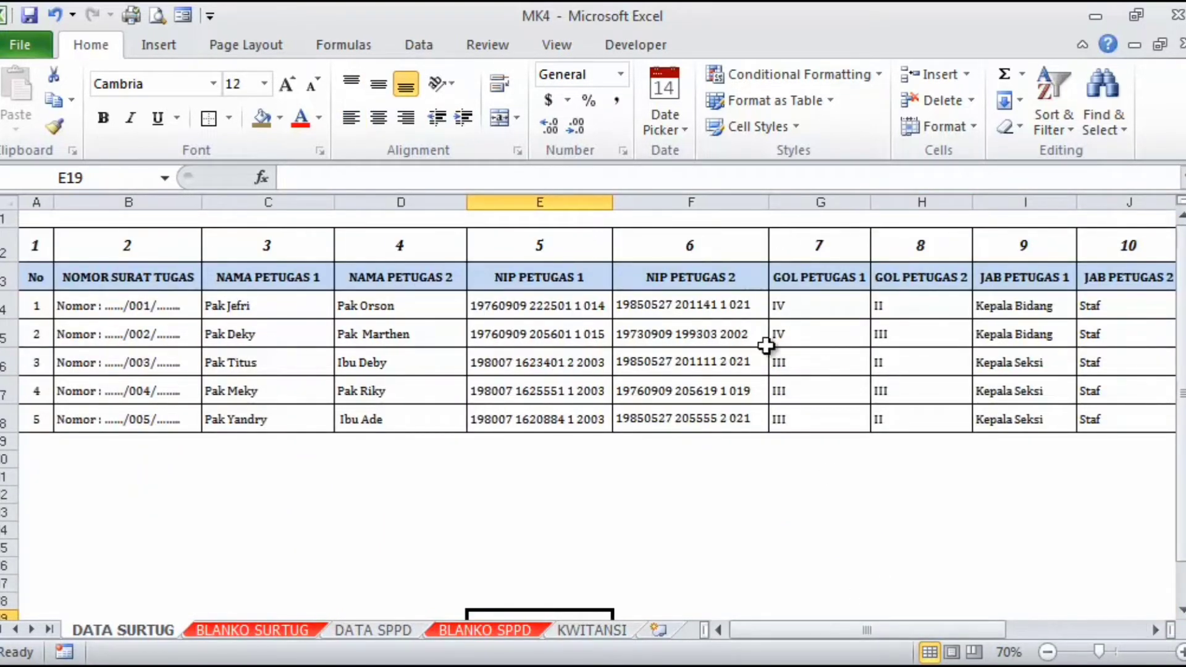
{"action": "left_click", "coordinate": [815, 250]}
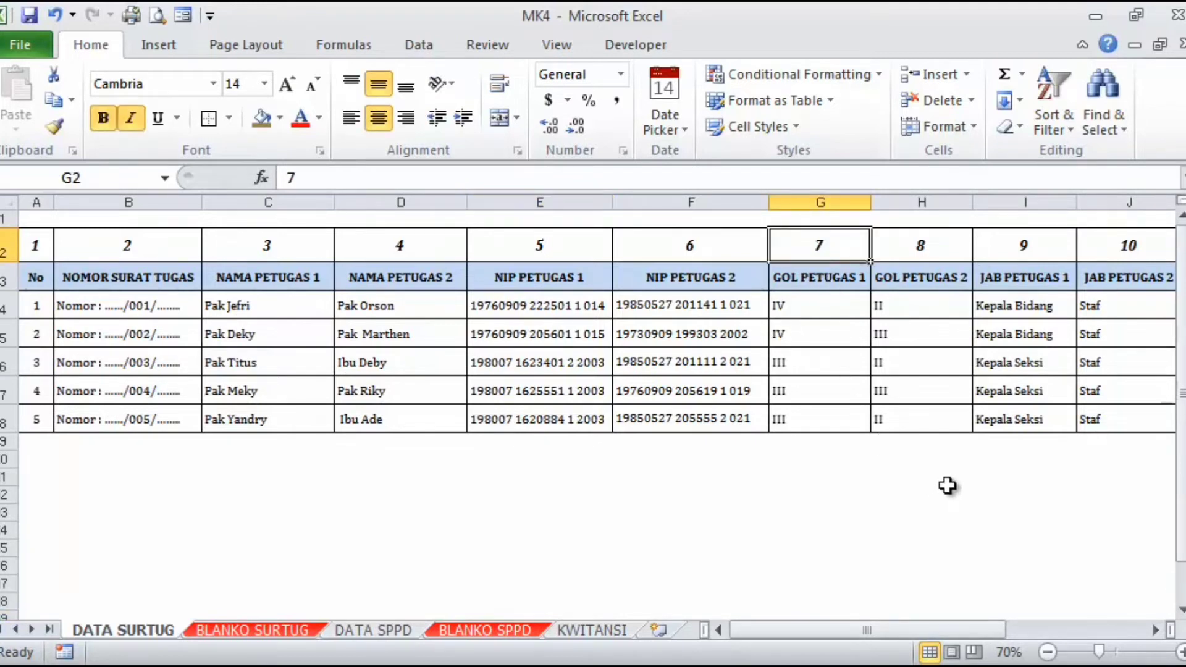
{"action": "left_click", "coordinate": [945, 242]}
{"action": "left_click", "coordinate": [604, 631]}
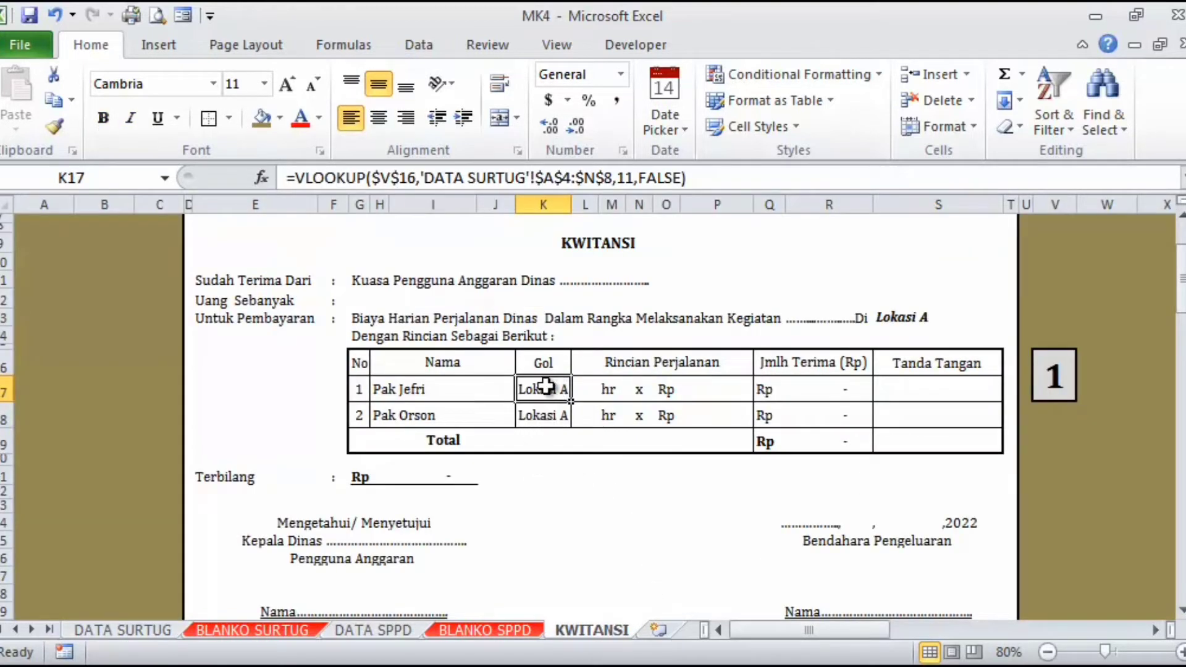
- Change the Gol lookup column index to 7 in K17 and 8 in K18
{"action": "left_click", "coordinate": [634, 178]}
{"action": "key", "text": "BackSpace"}
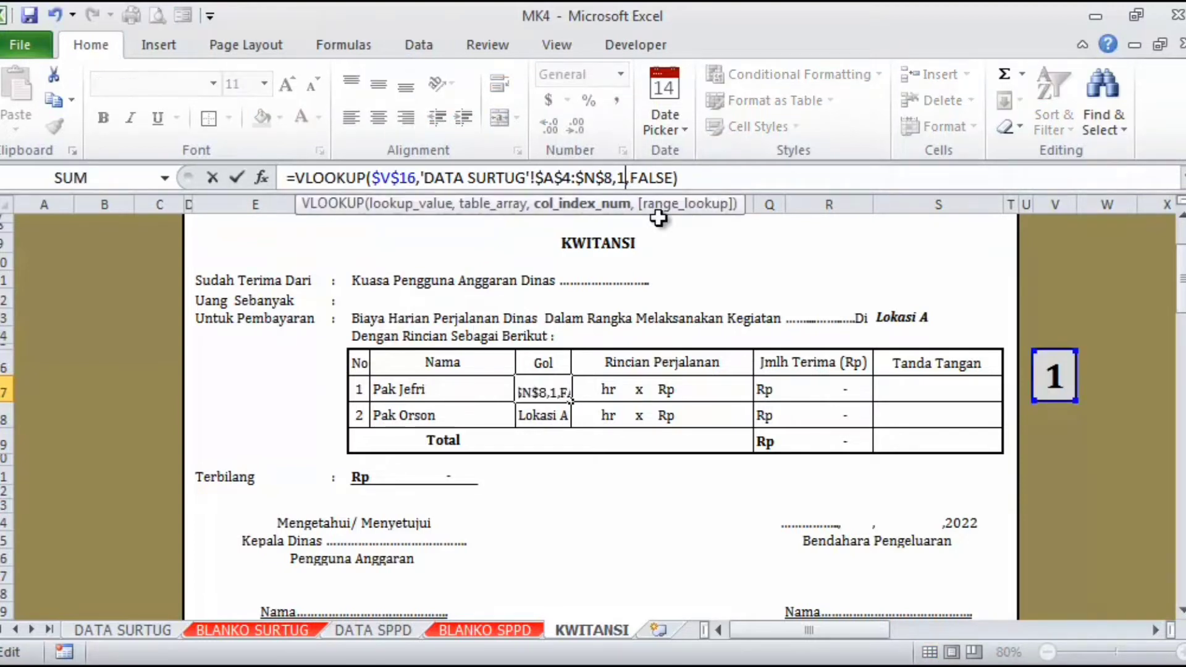
{"action": "key", "text": "BackSpace"}
{"action": "type", "text": "7"}
{"action": "key", "text": "Return"}
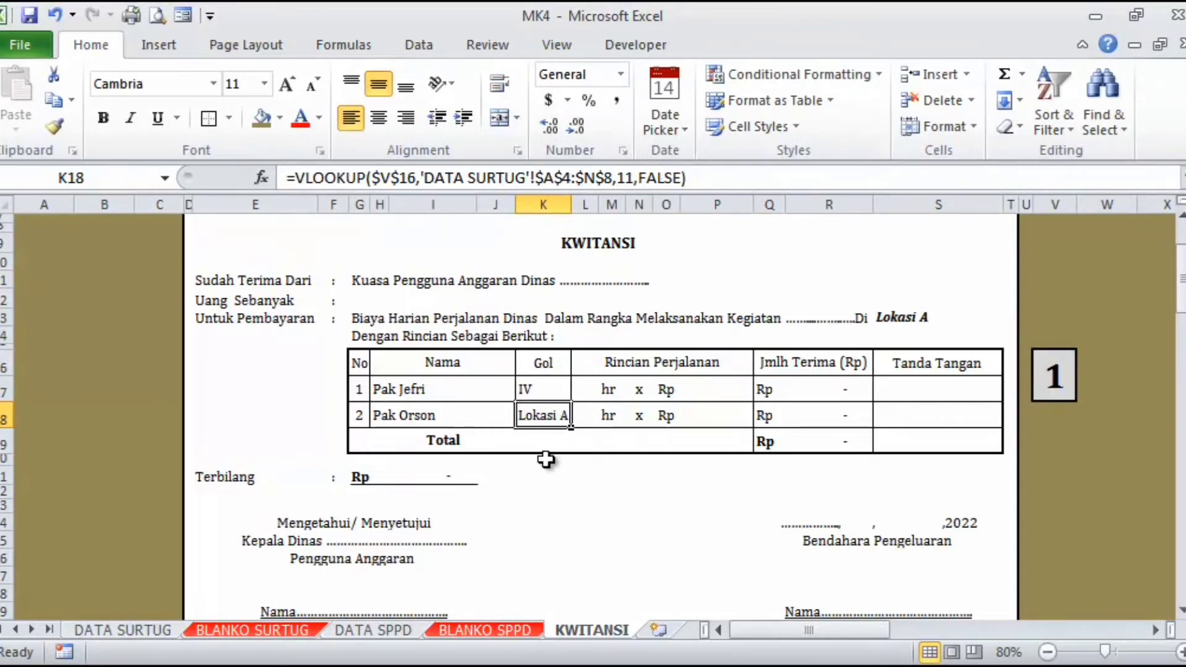
{"action": "left_click", "coordinate": [635, 178]}
{"action": "key", "text": "BackSpace"}
{"action": "key", "text": "BackSpace"}
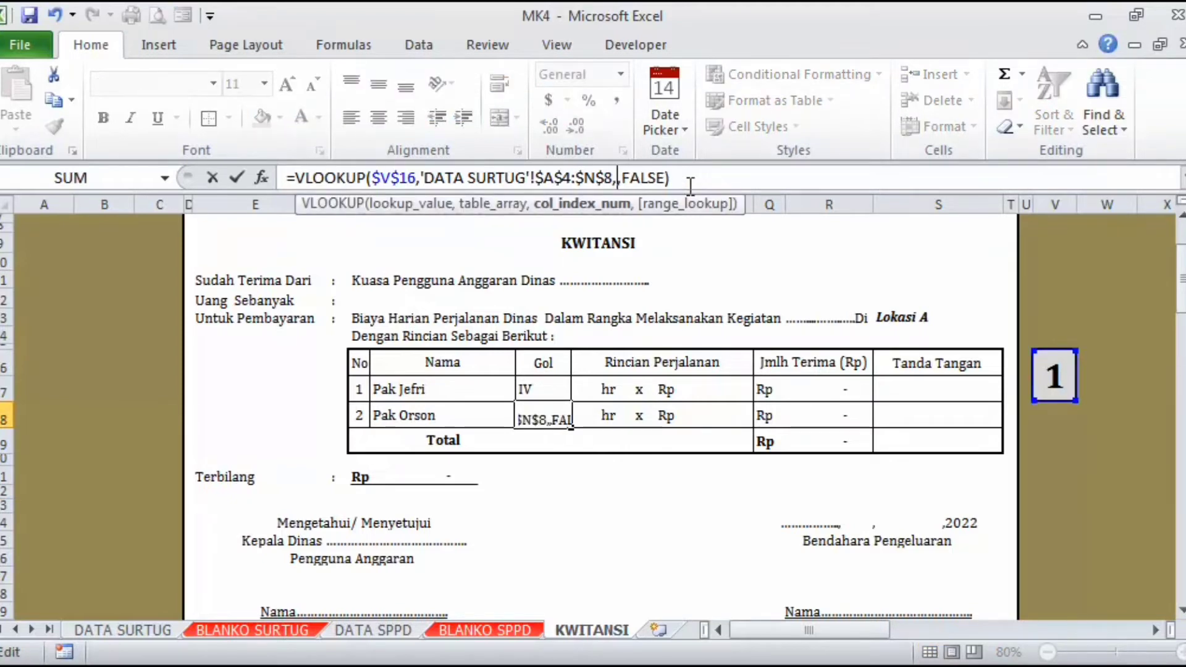
{"action": "type", "text": "8"}
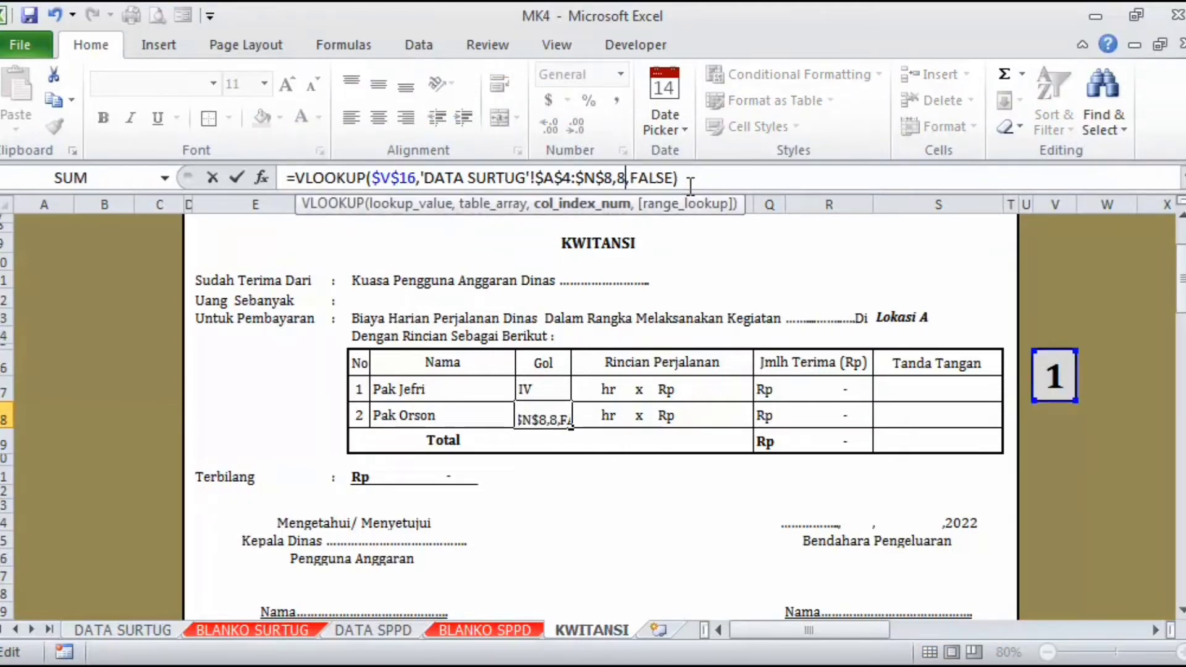
{"action": "key", "text": "Return"}
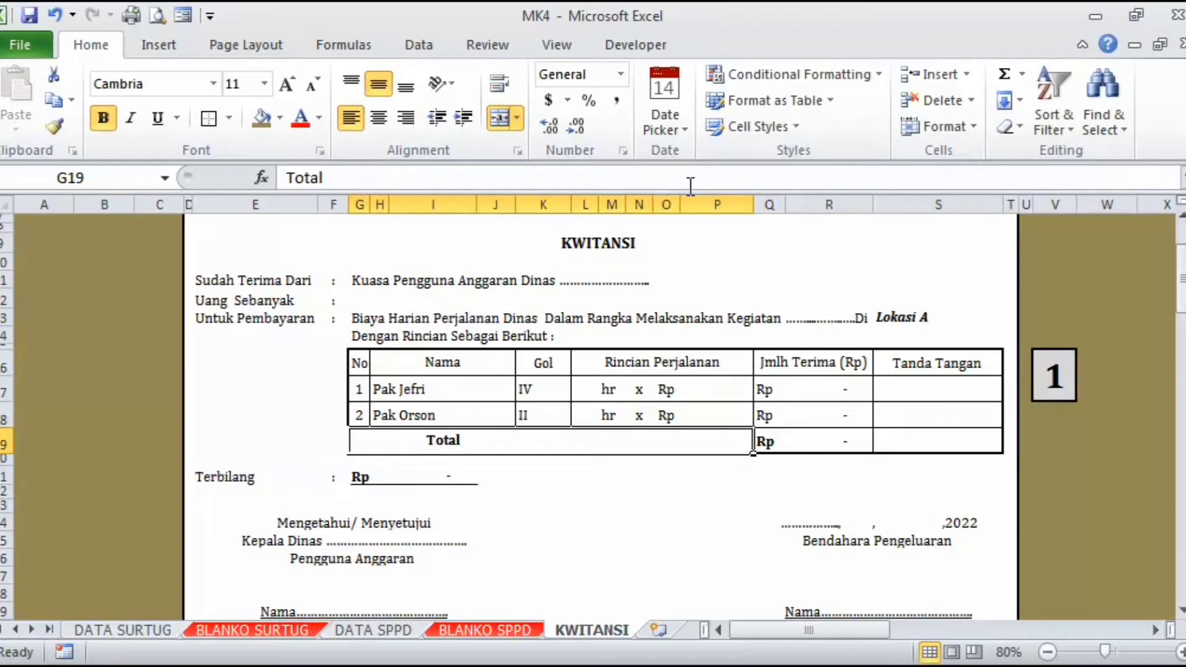
- Center the Gol values IV and II in K17:K18
{"action": "left_click", "coordinate": [607, 507]}
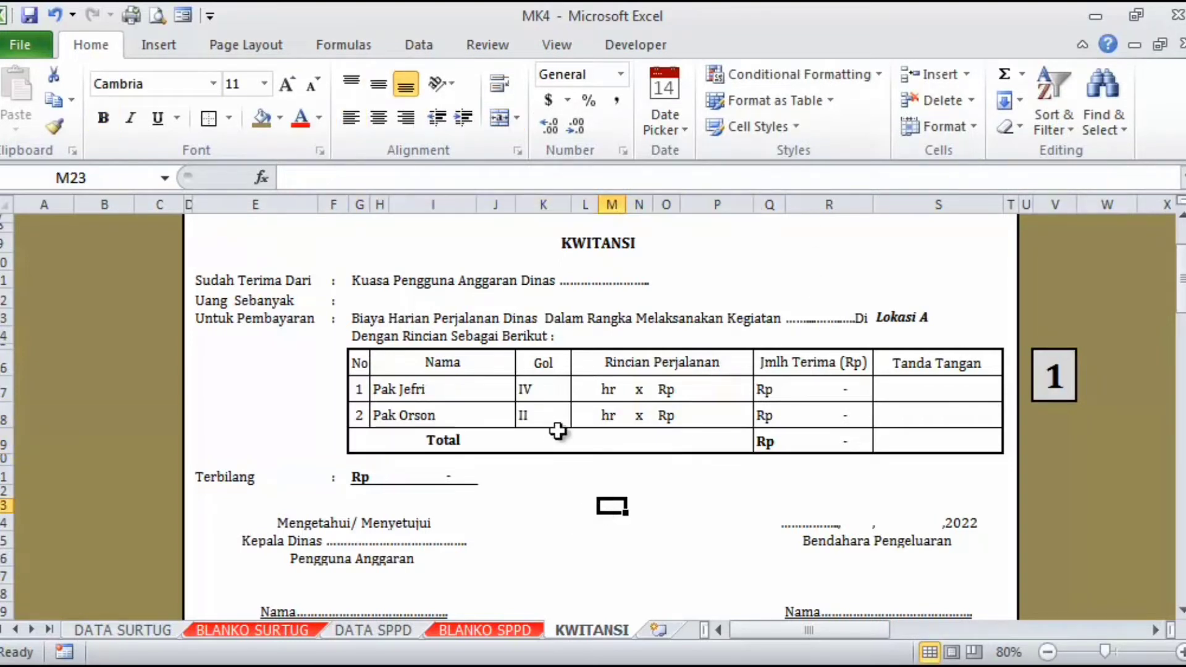
{"action": "left_click_drag", "start_coordinate": [532, 388], "coordinate": [543, 413]}
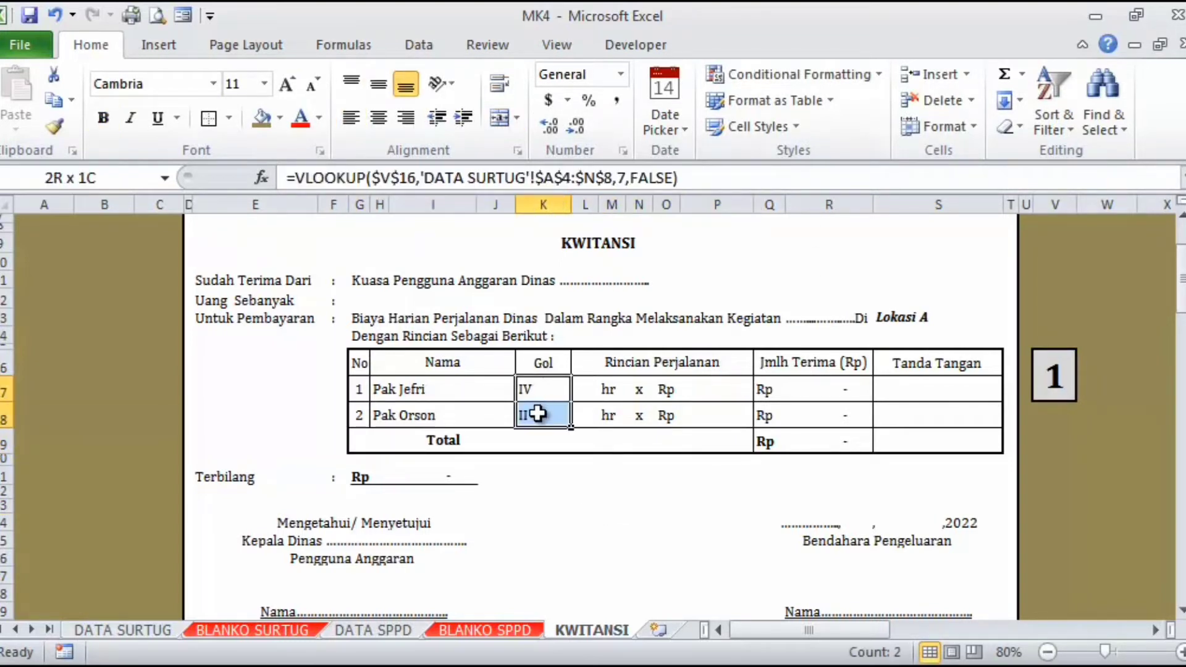
{"action": "left_click", "coordinate": [378, 117]}
{"action": "left_click", "coordinate": [642, 413]}
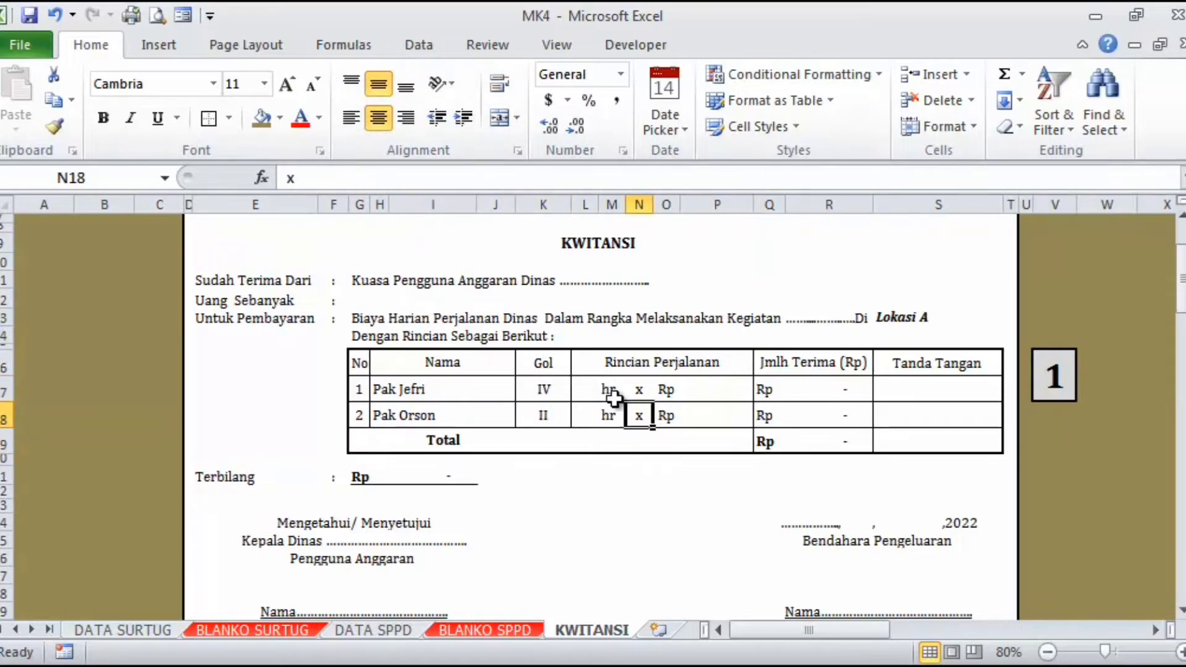
- Glance at the DATA SURTUG sheet, then return to KWITANSI
{"action": "left_click", "coordinate": [585, 389]}
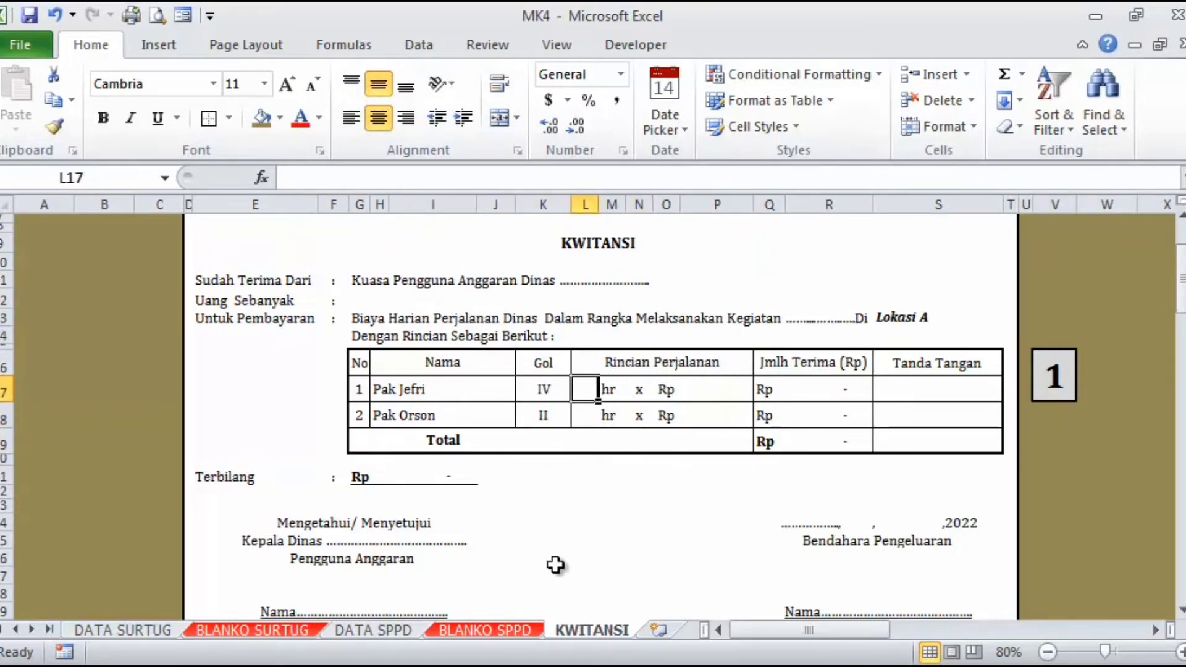
{"action": "left_click", "coordinate": [123, 630]}
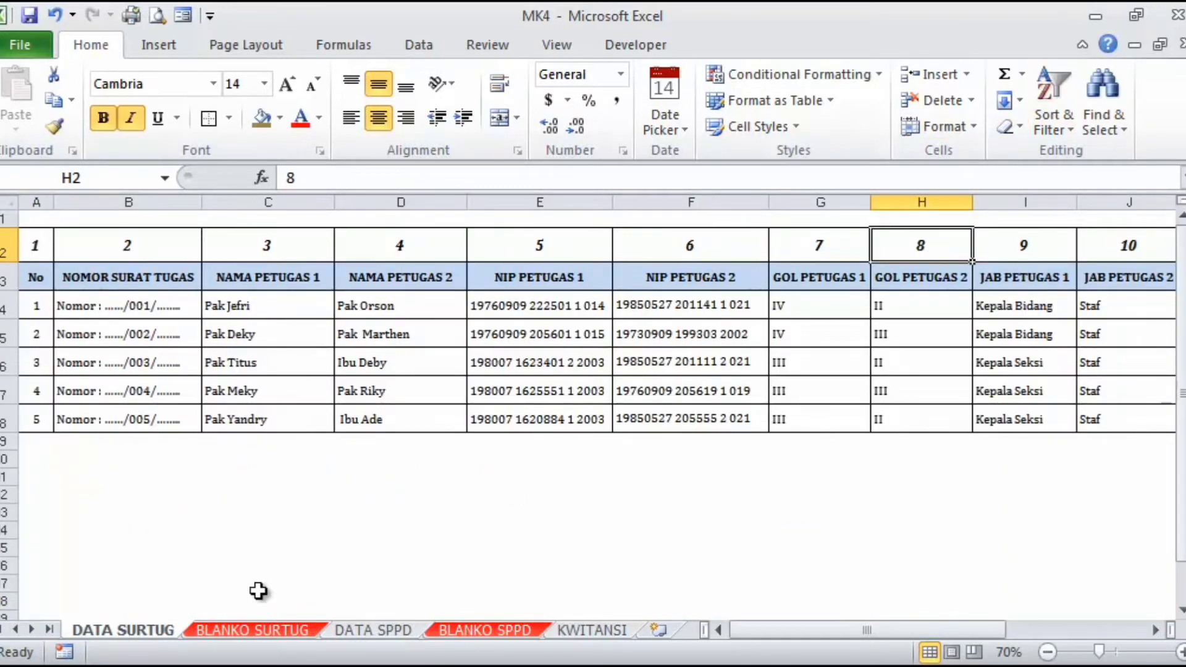
{"action": "left_click_drag", "start_coordinate": [859, 631], "coordinate": [944, 613]}
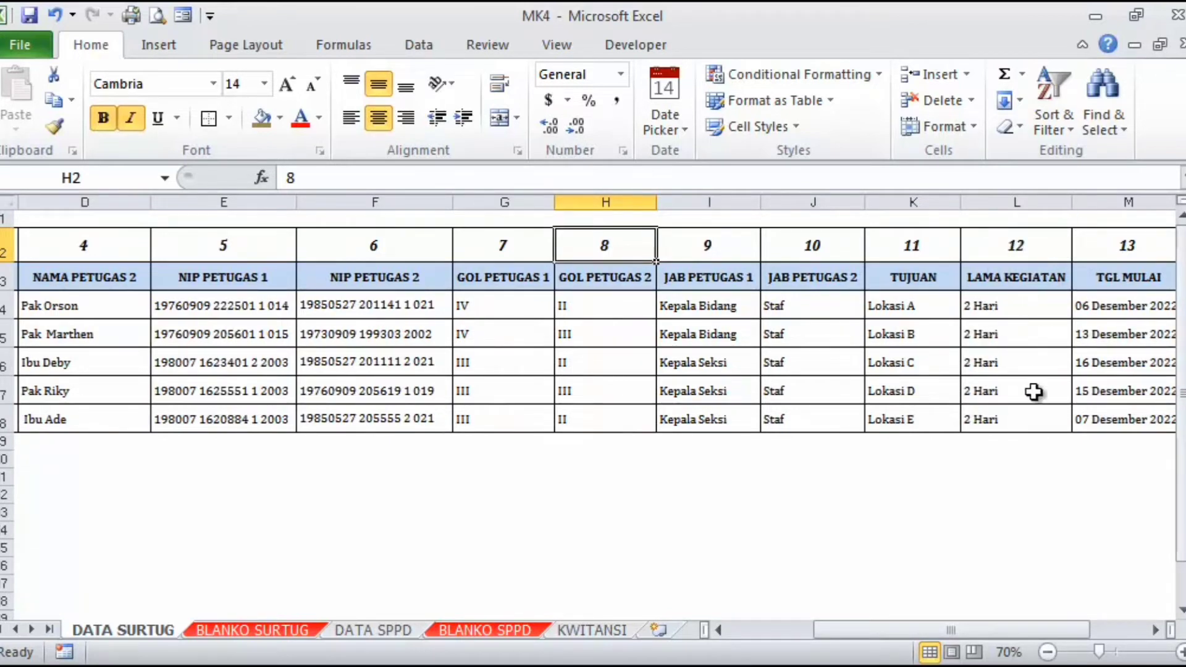
{"action": "left_click", "coordinate": [605, 628]}
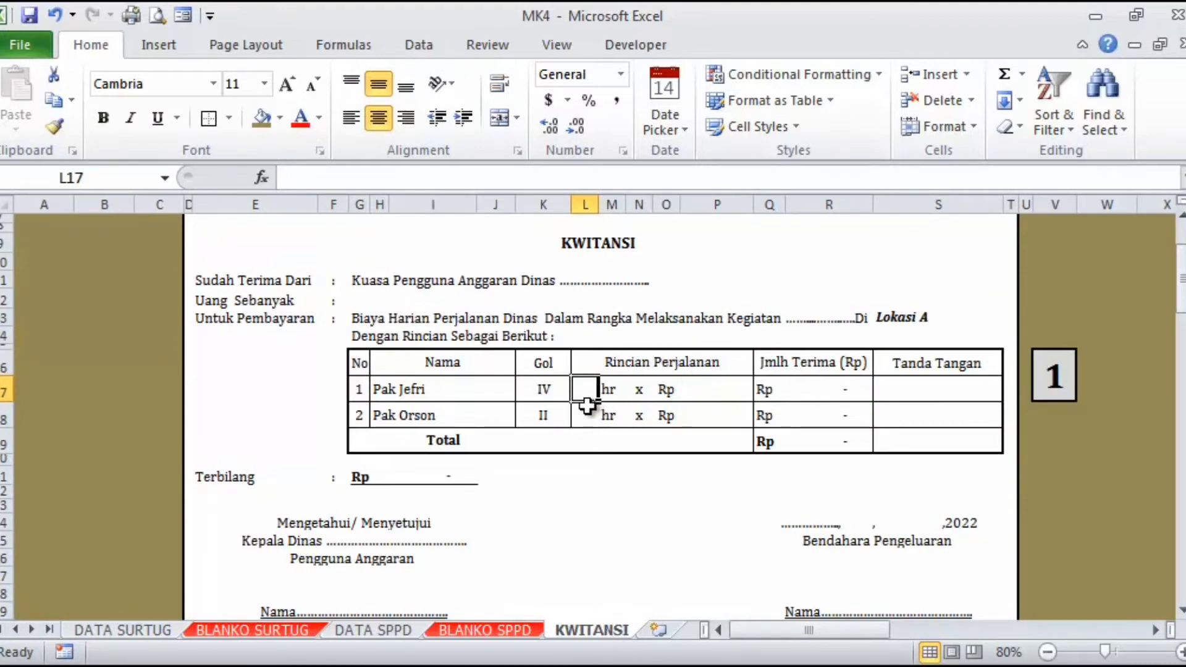
- Enter 2 days for both travellers in L17 and L18, then clear their old daily rate amounts
{"action": "type", "text": "2"}
{"action": "key", "text": "Return"}
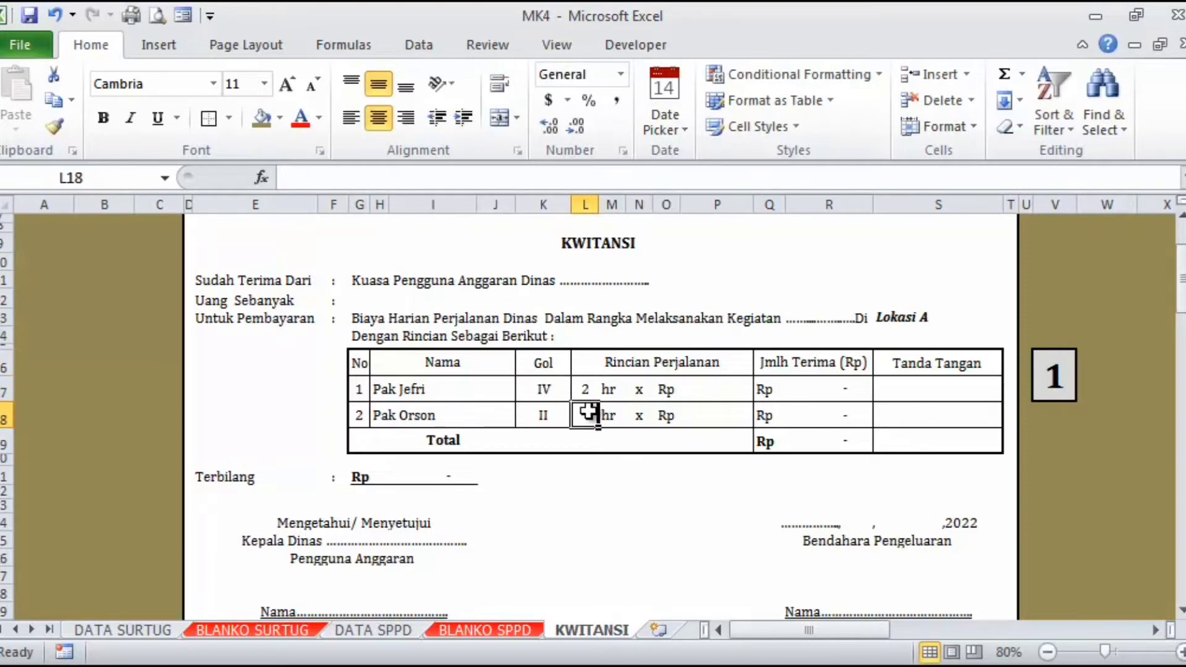
{"action": "type", "text": "2"}
{"action": "left_click", "coordinate": [642, 462]}
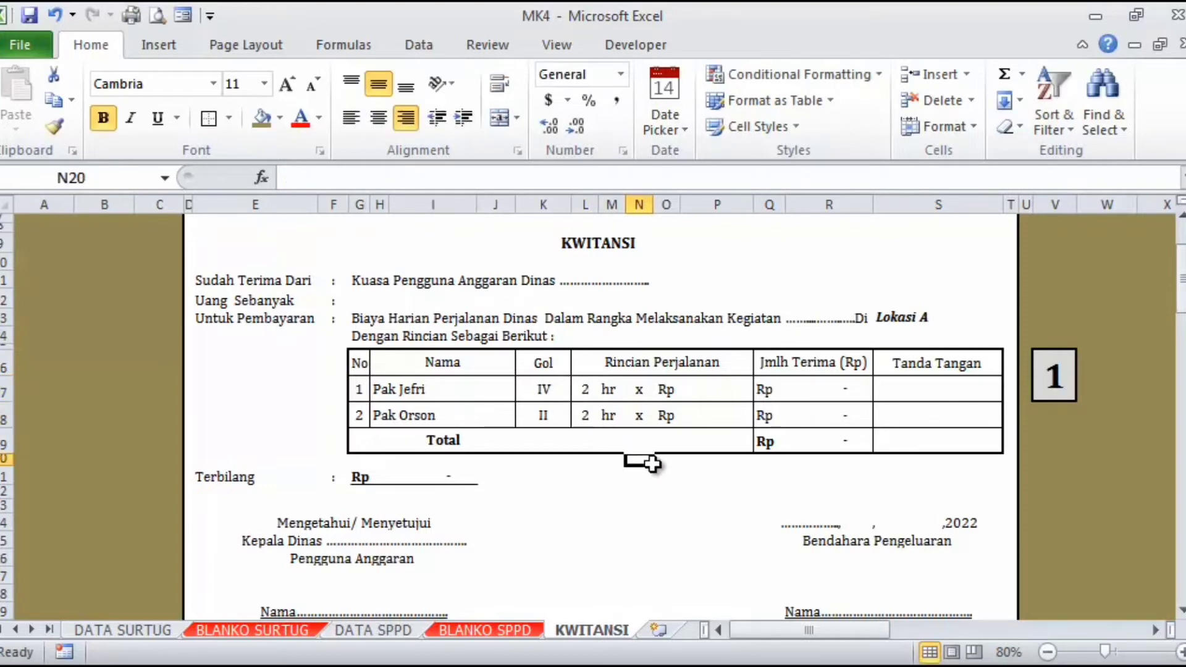
{"action": "left_click", "coordinate": [713, 405]}
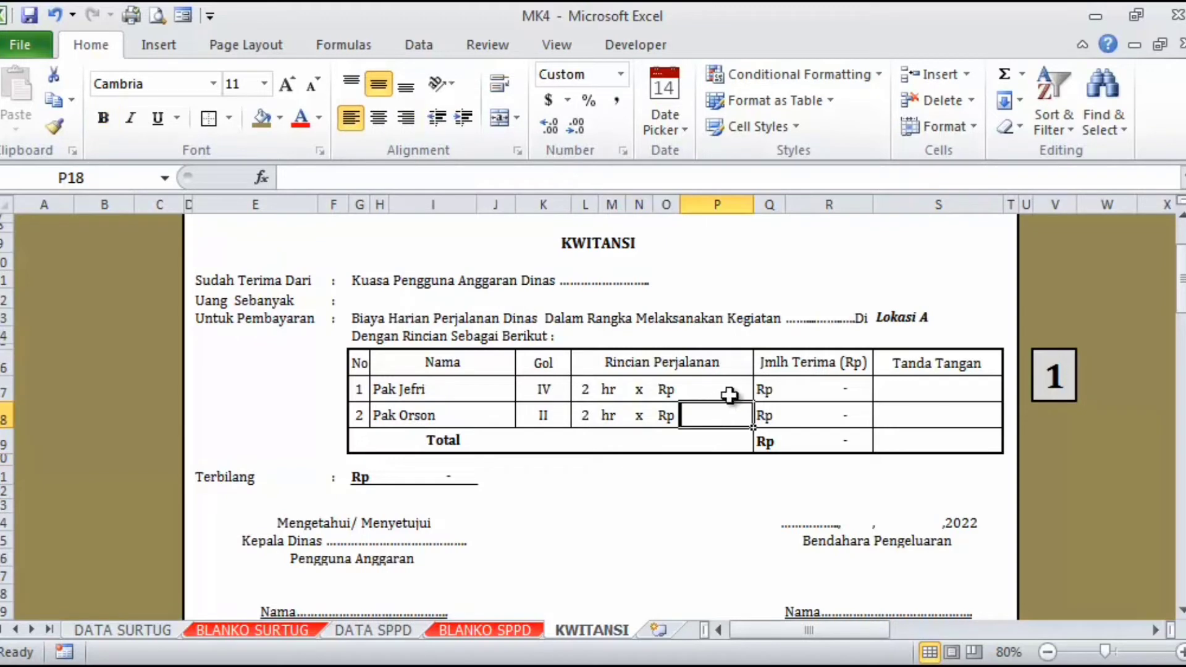
{"action": "left_click", "coordinate": [730, 395]}
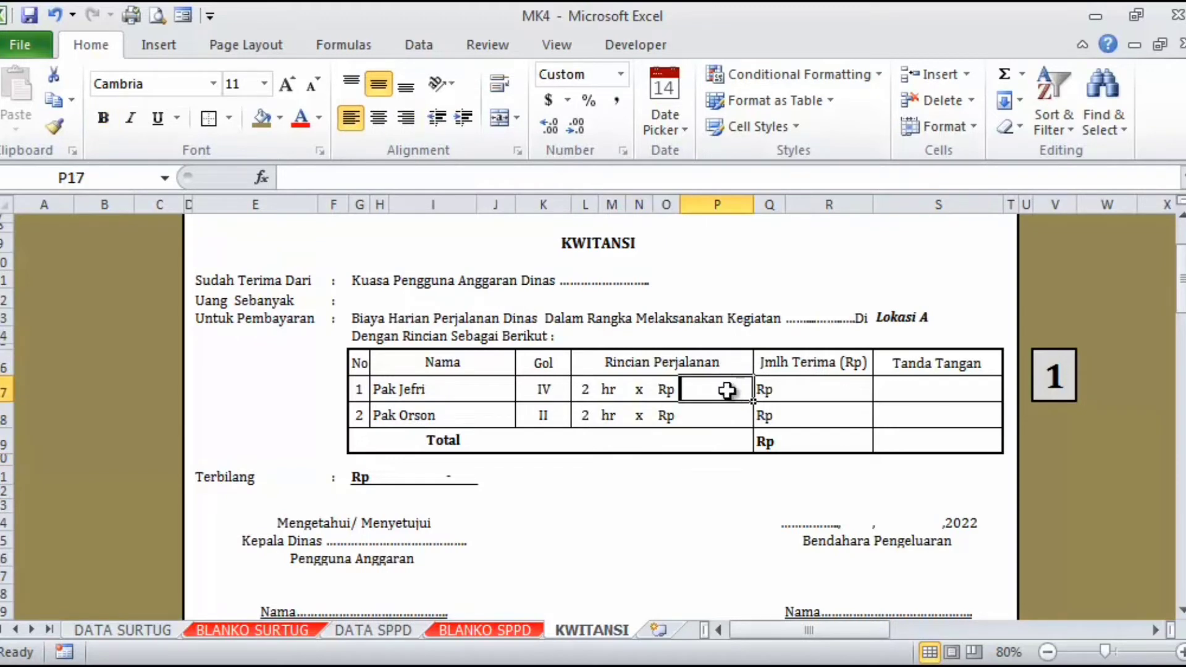
{"action": "key", "text": "Delete"}
- Check the travellers' Gol cells against the DATA SURTUG sheet, then return to KWITANSI cell P17
{"action": "left_click", "coordinate": [544, 389]}
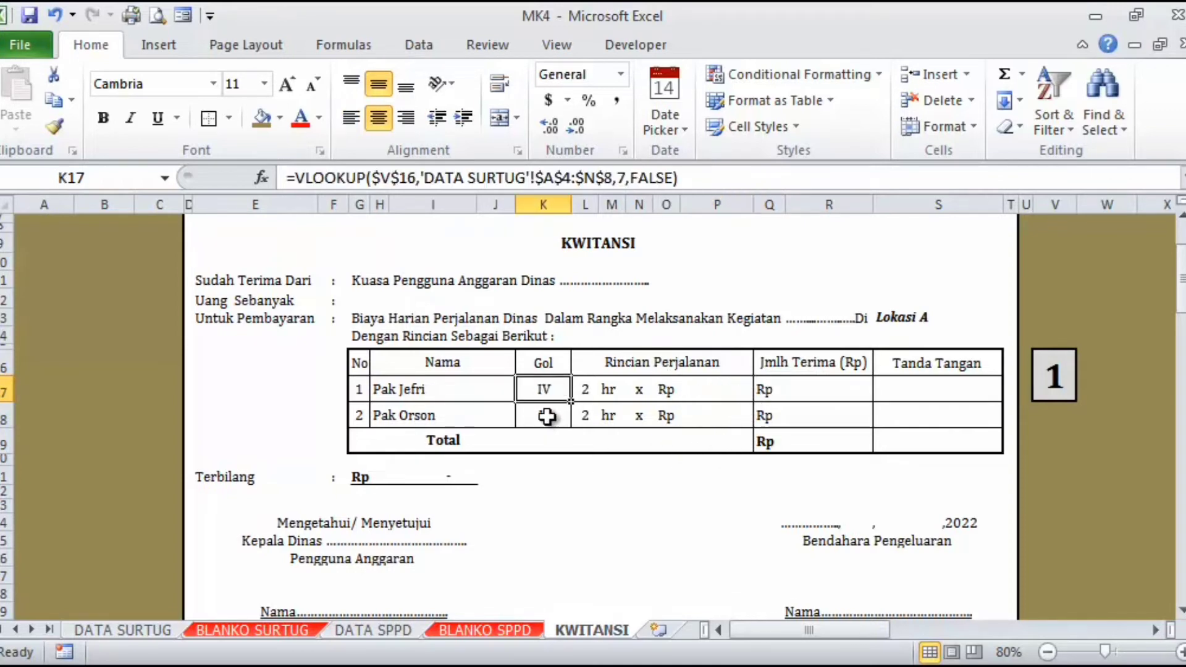
{"action": "left_click", "coordinate": [545, 415]}
{"action": "left_click", "coordinate": [729, 395]}
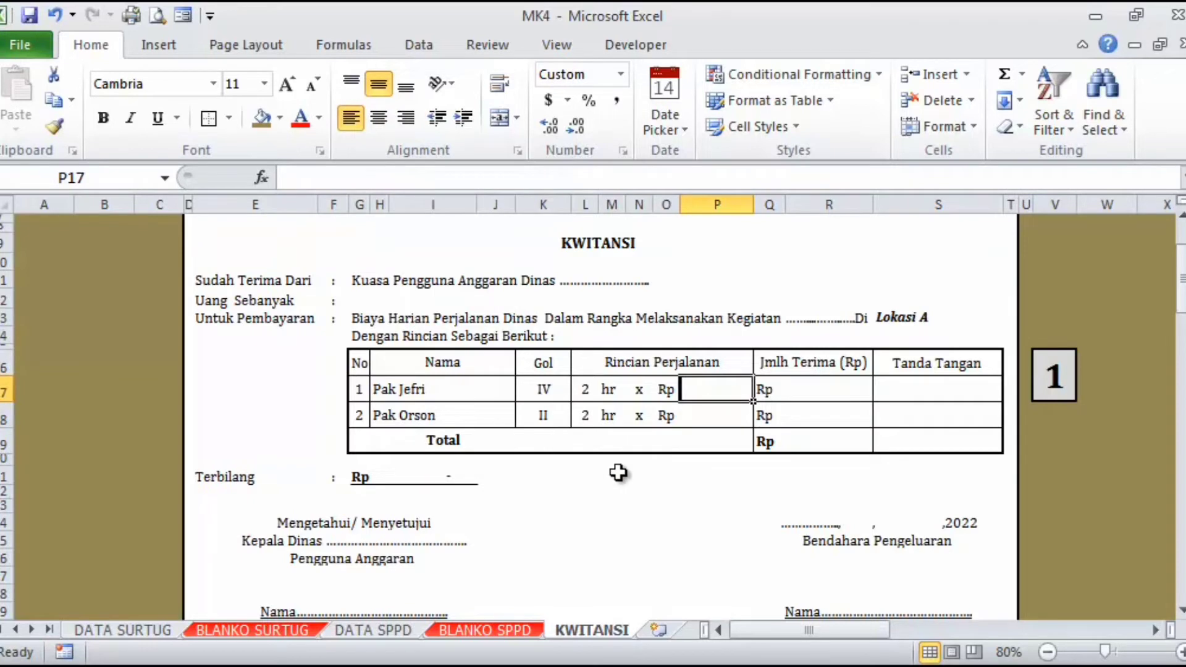
{"action": "left_click", "coordinate": [712, 477]}
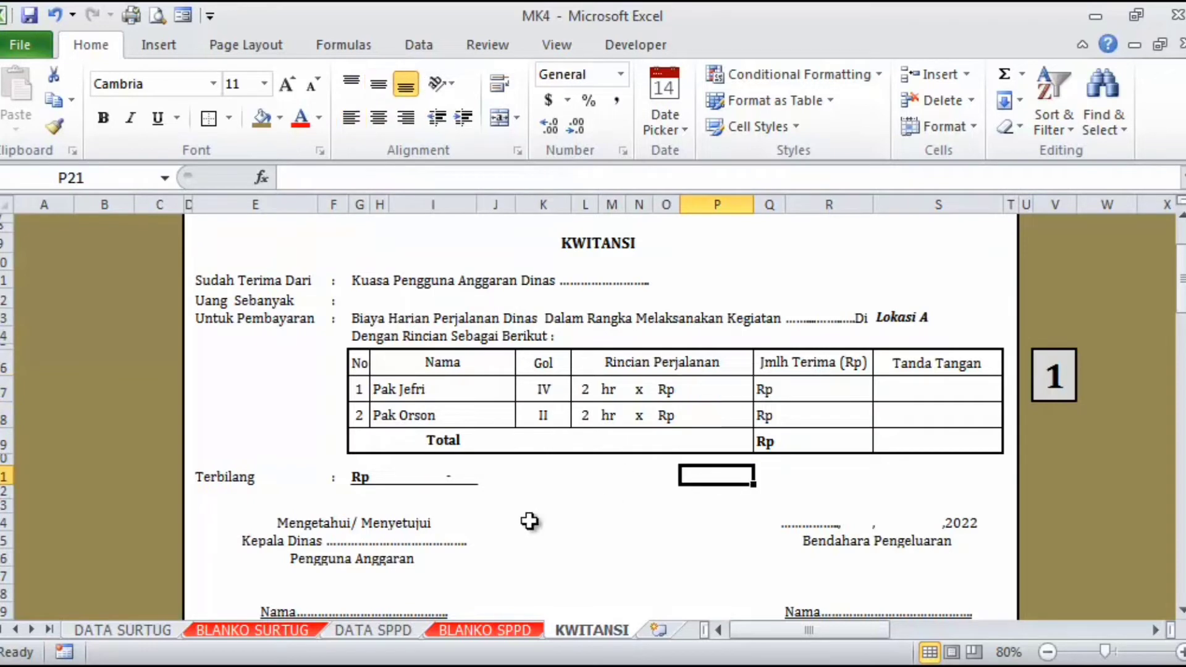
{"action": "left_click", "coordinate": [148, 630]}
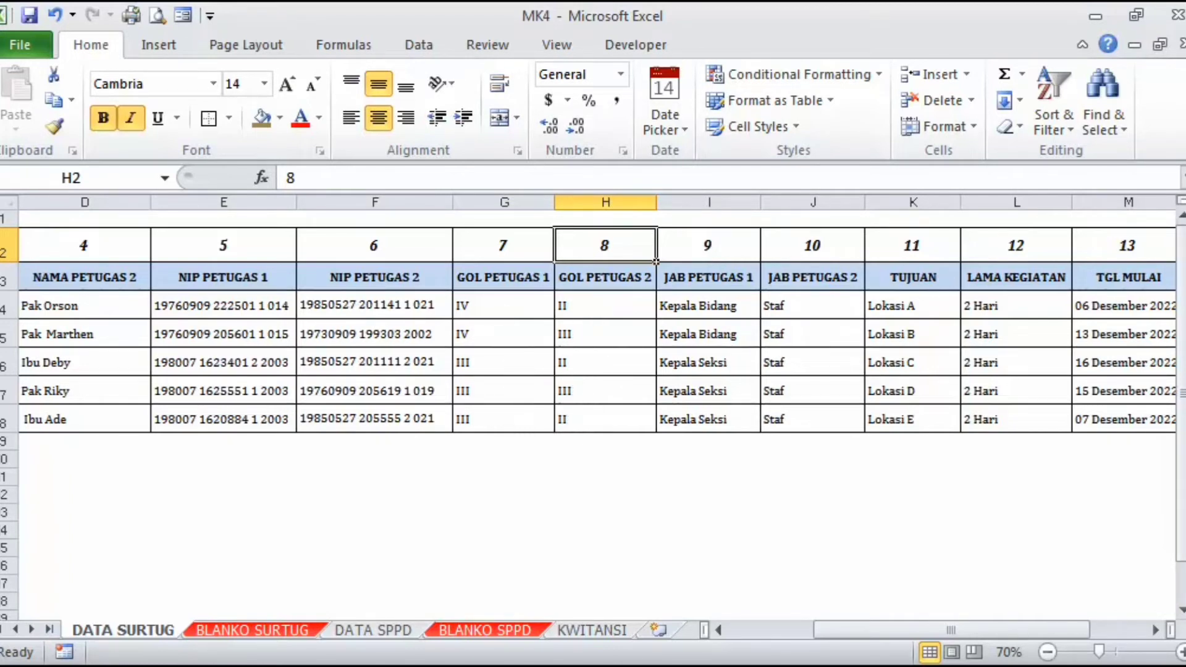
{"action": "left_click", "coordinate": [618, 635]}
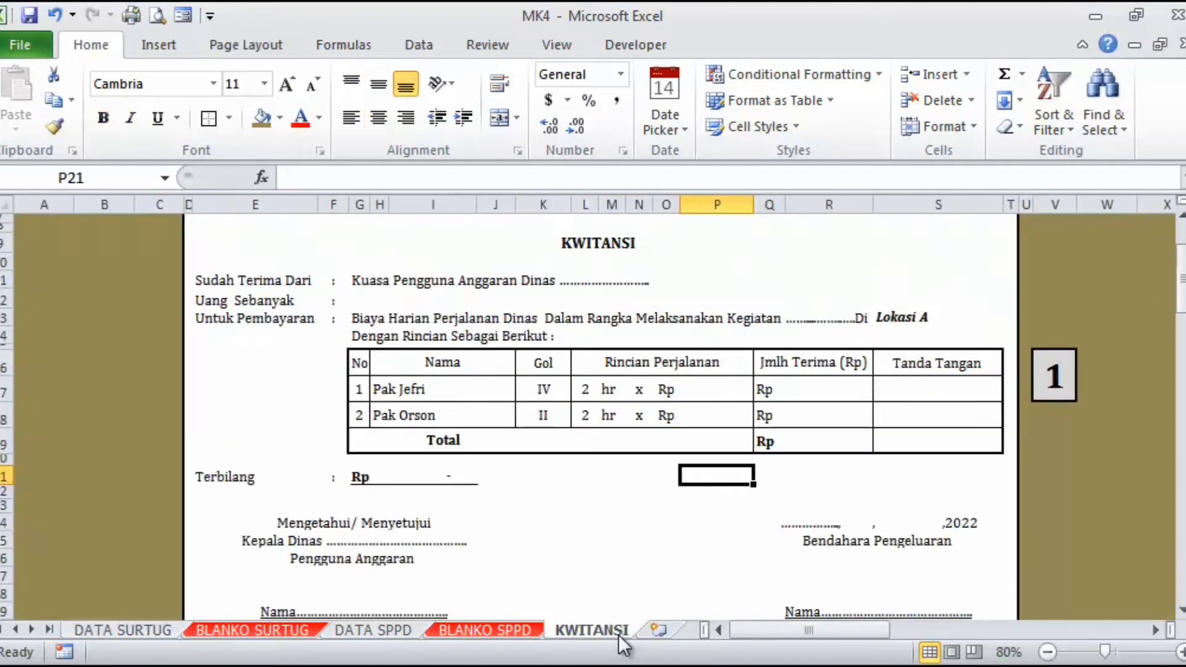
{"action": "left_click", "coordinate": [698, 389]}
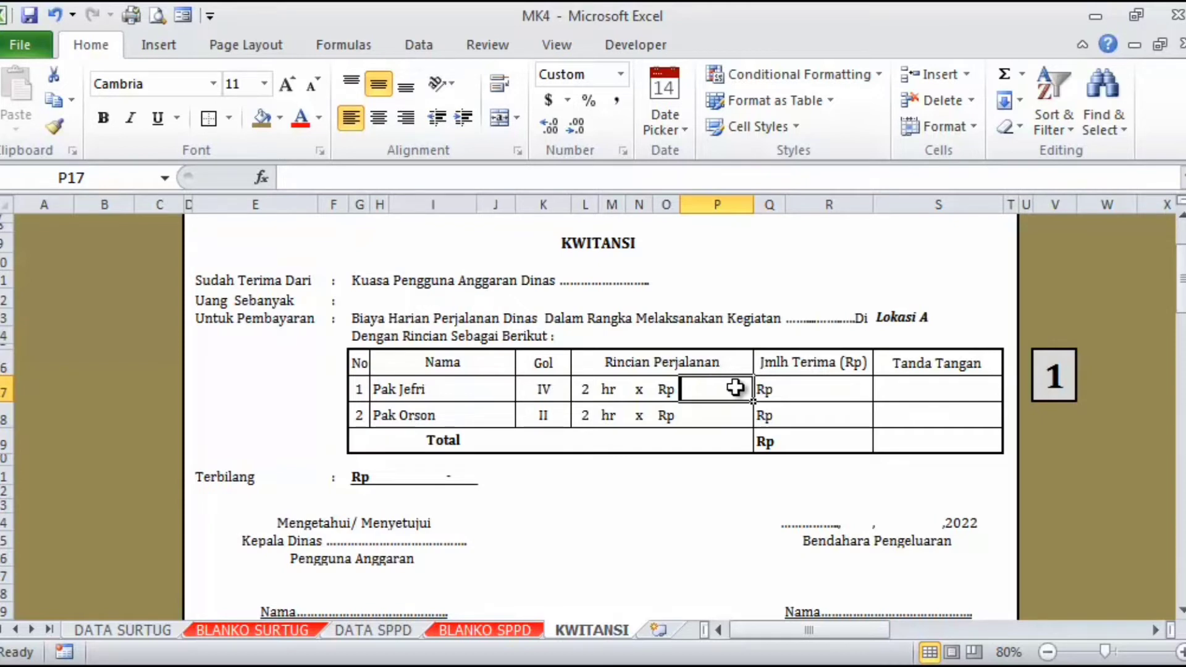
- Enter =IF(K17="IV",250000) in P17 so the first traveller's daily rate shows 250,000
{"action": "type", "text": "="}
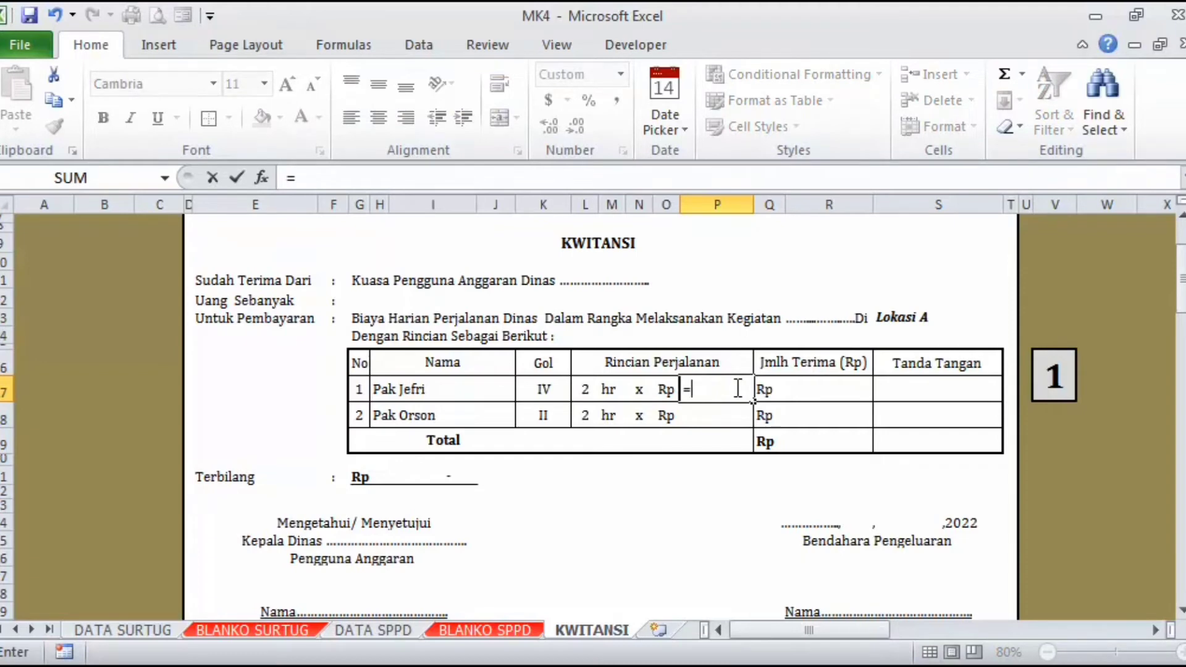
{"action": "type", "text": "IF("}
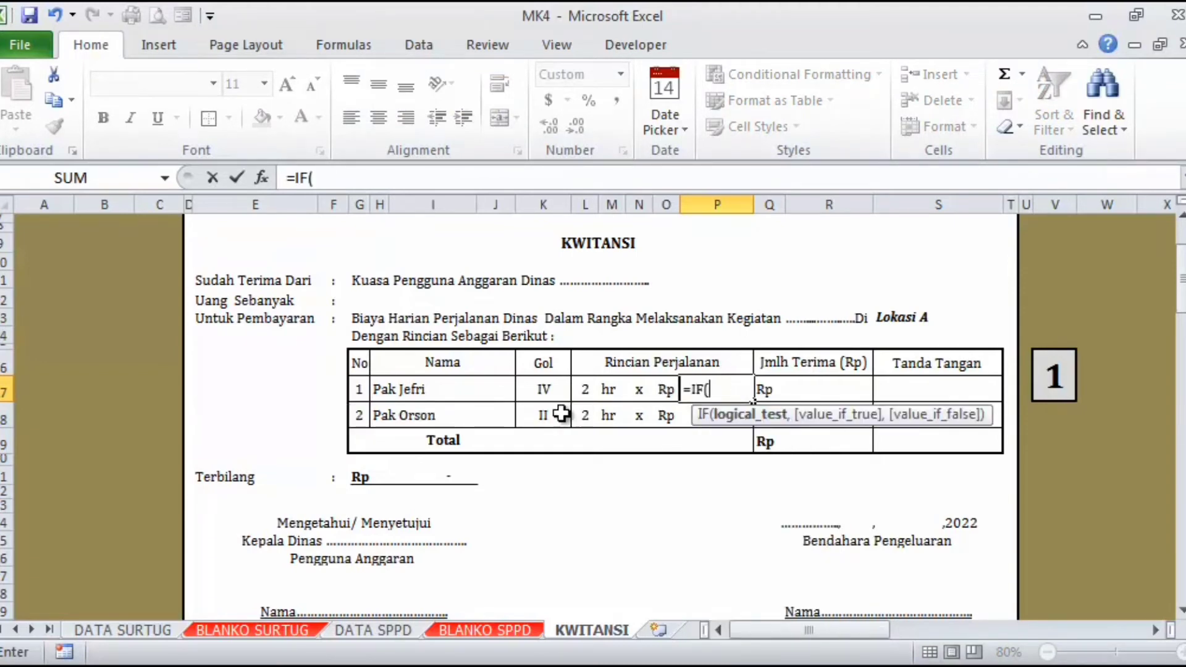
{"action": "left_click", "coordinate": [540, 390]}
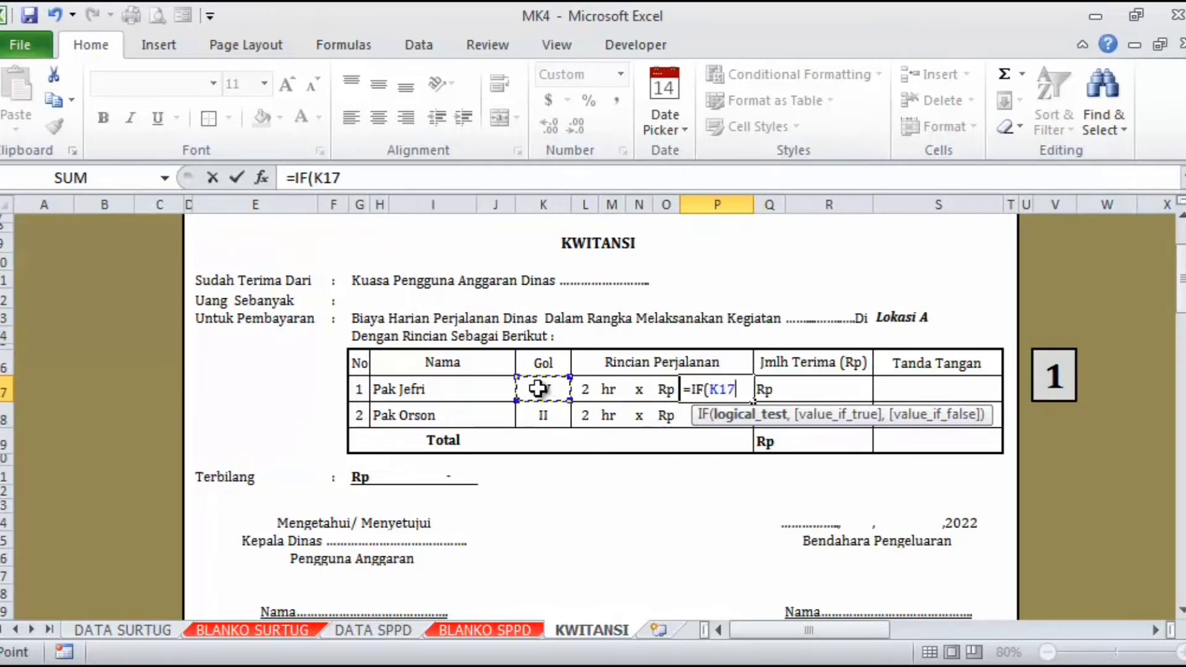
{"action": "type", "text": "="}
{"action": "type", "text": "ivb"}
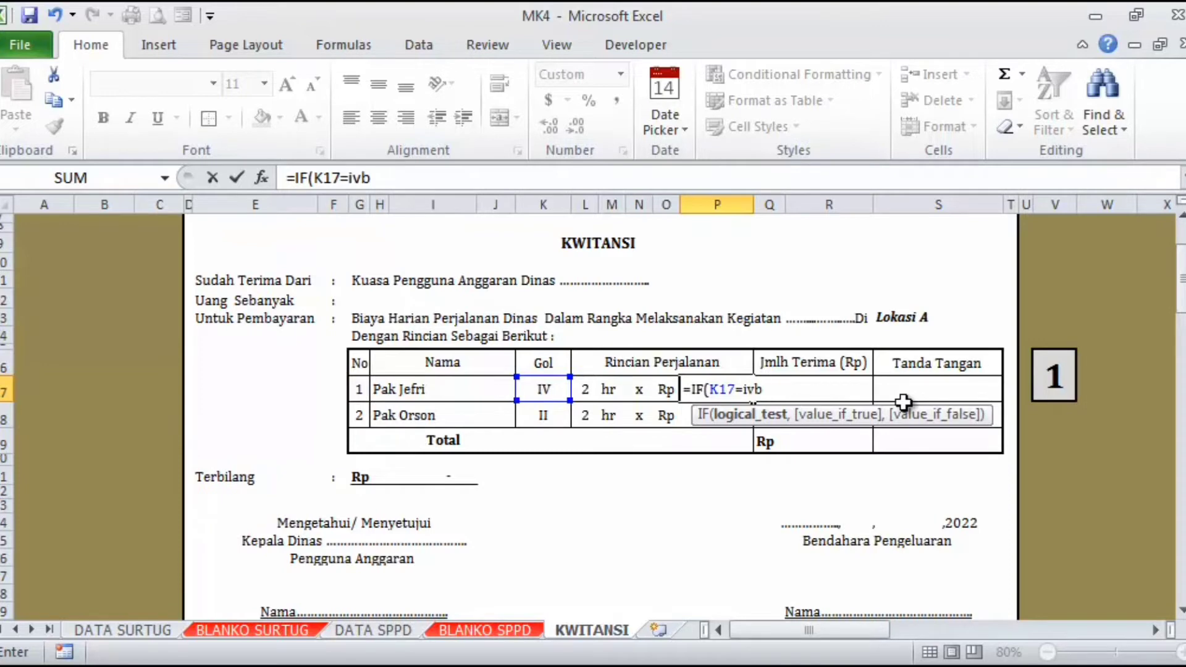
{"action": "key", "text": "BackSpace"}
{"action": "key", "text": "BackSpace"}
{"action": "key", "text": "BackSpace"}
{"action": "type", "text": "V"}
{"action": "type", "text": ","}
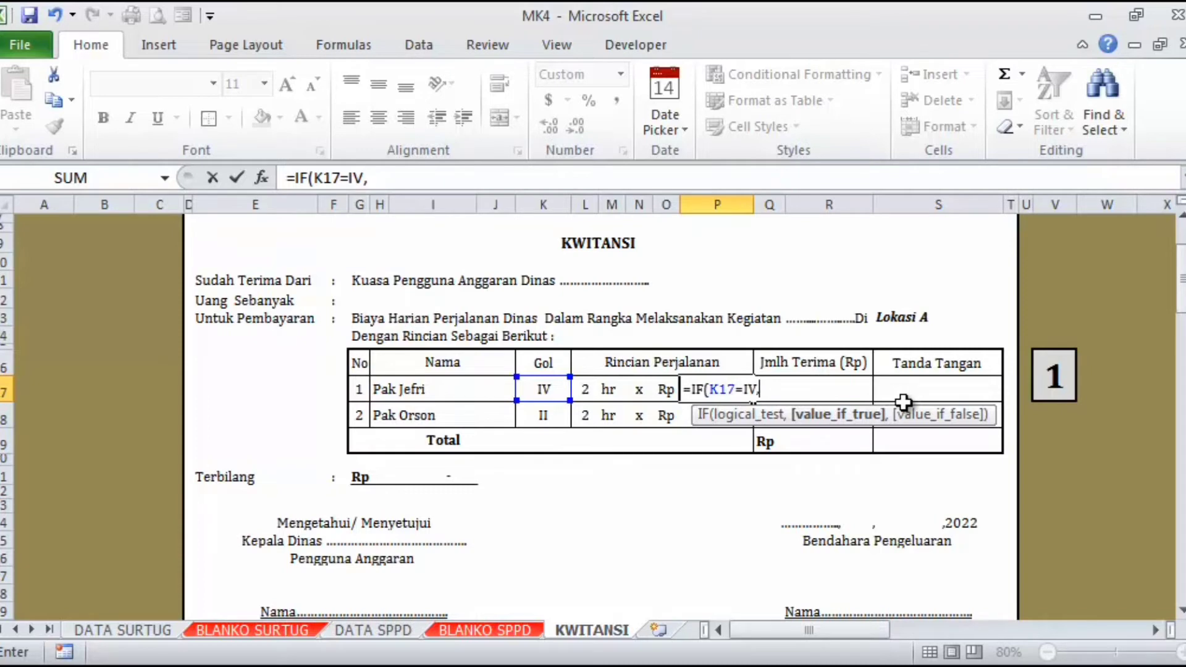
{"action": "type", "text": "25"}
{"action": "type", "text": "0000"}
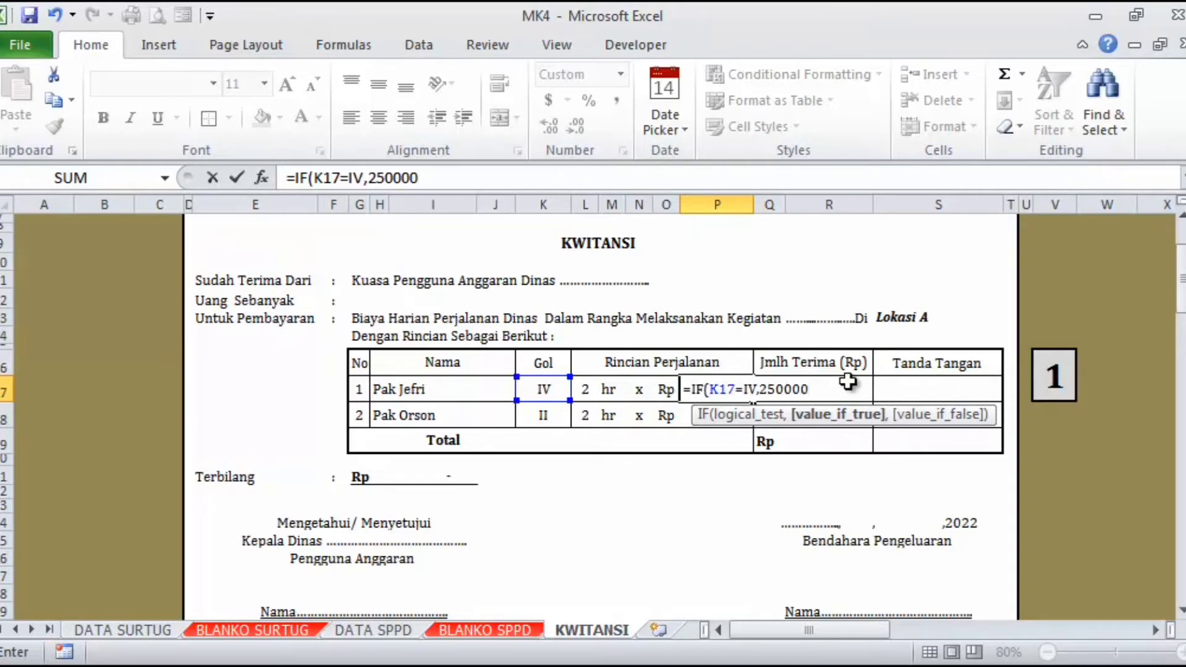
{"action": "left_click", "coordinate": [756, 390]}
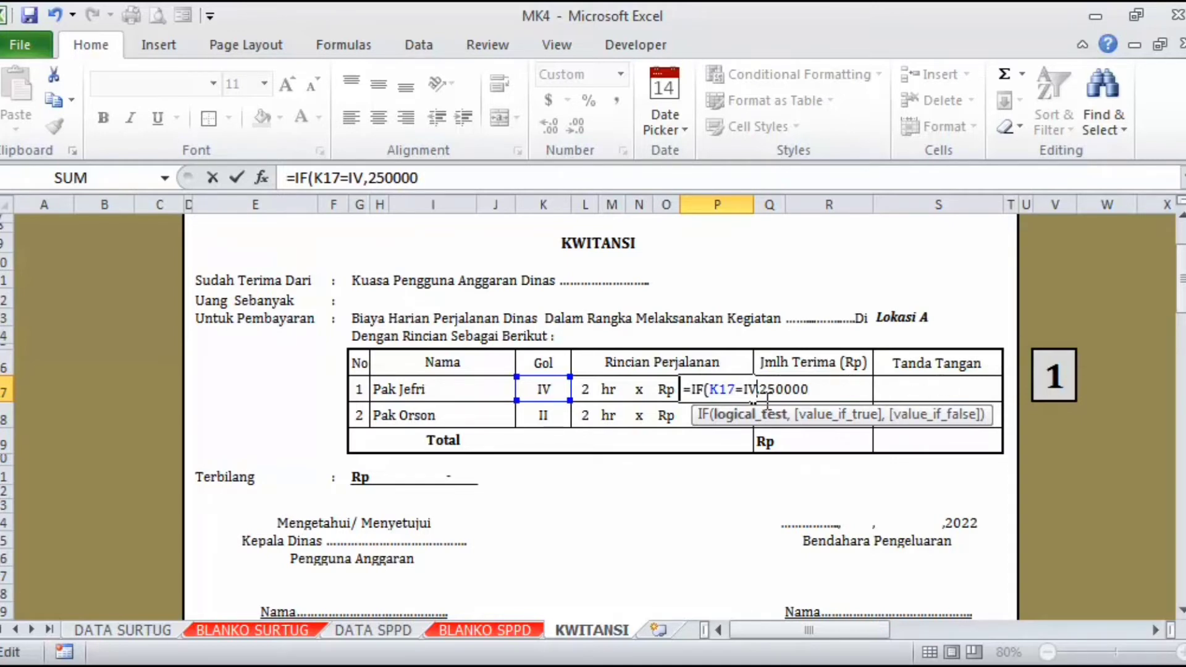
{"action": "type", "text": "\""}
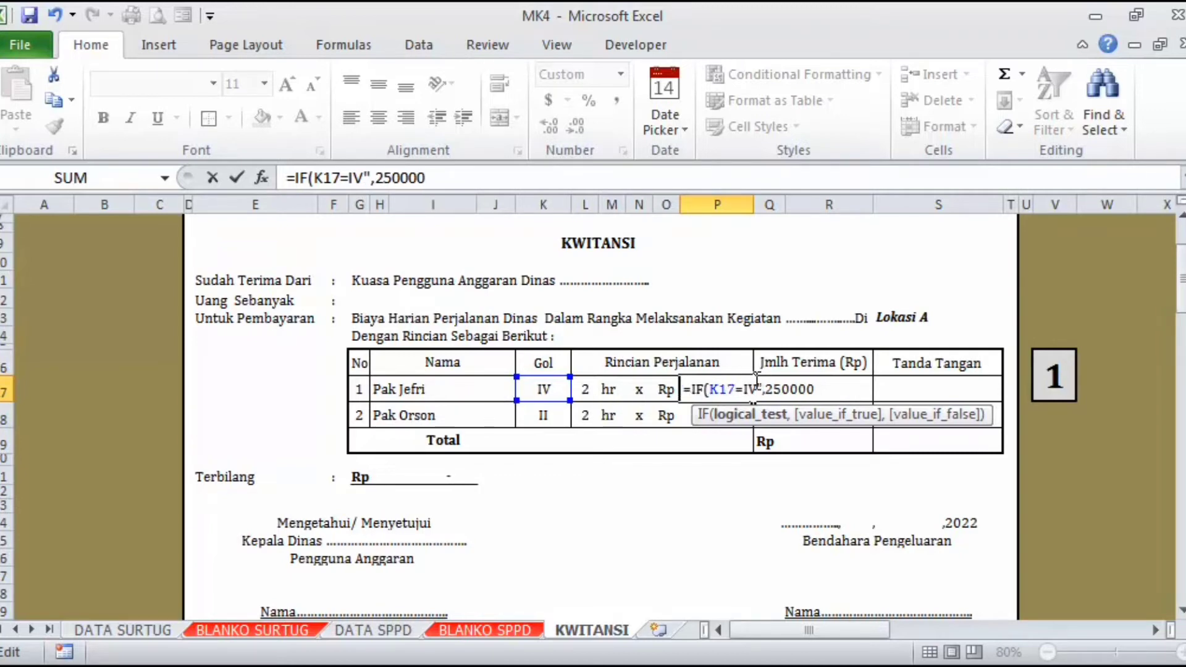
{"action": "type", "text": "\""}
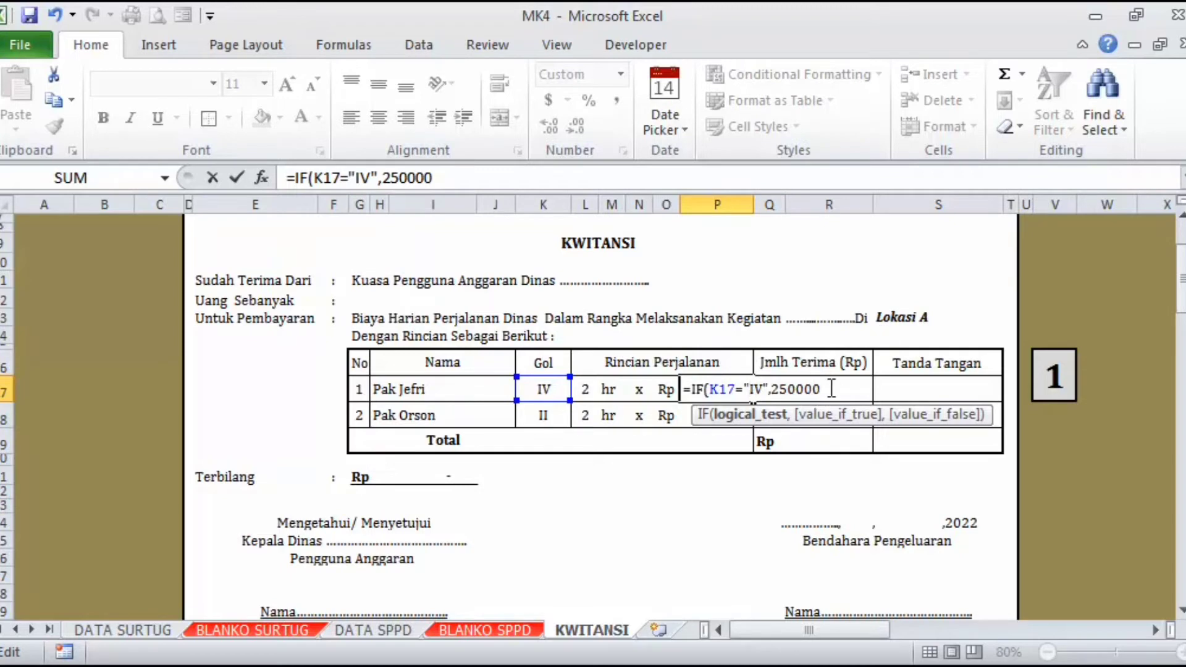
{"action": "type", "text": ")"}
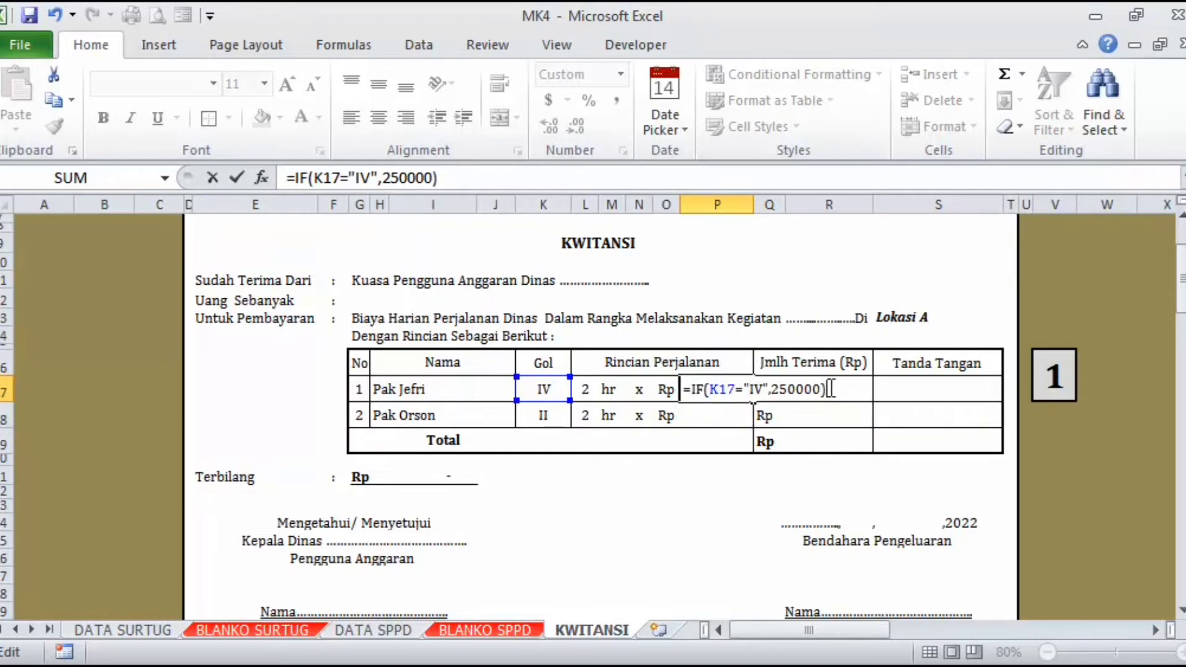
{"action": "key", "text": "Return"}
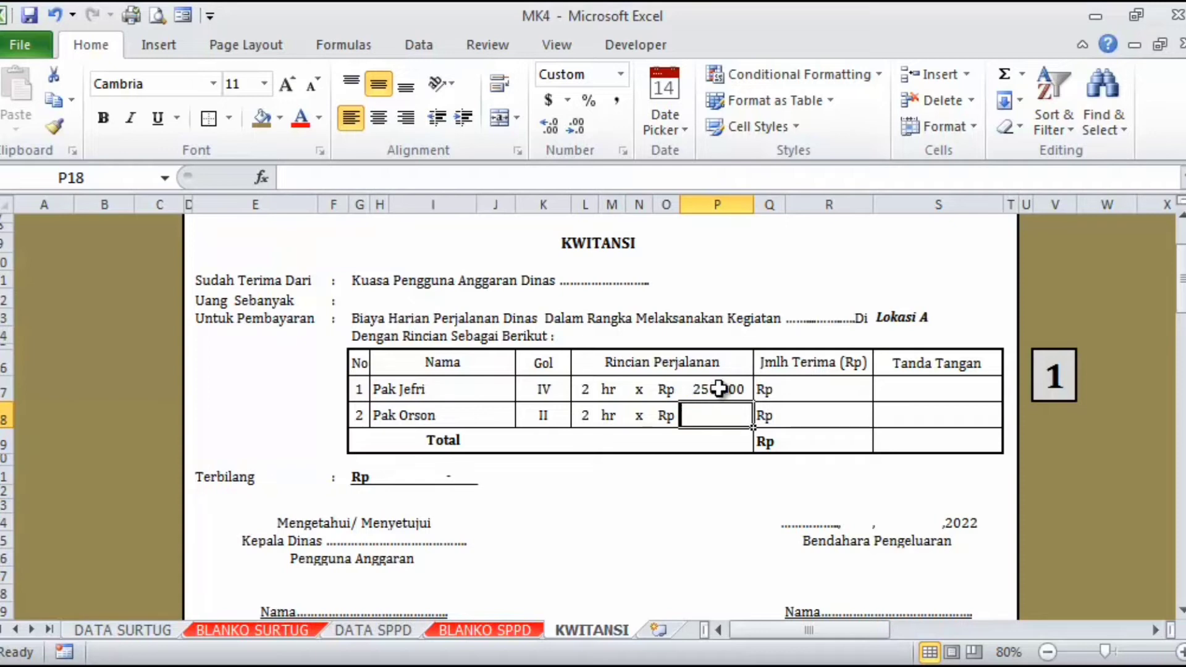
{"action": "left_click", "coordinate": [720, 389]}
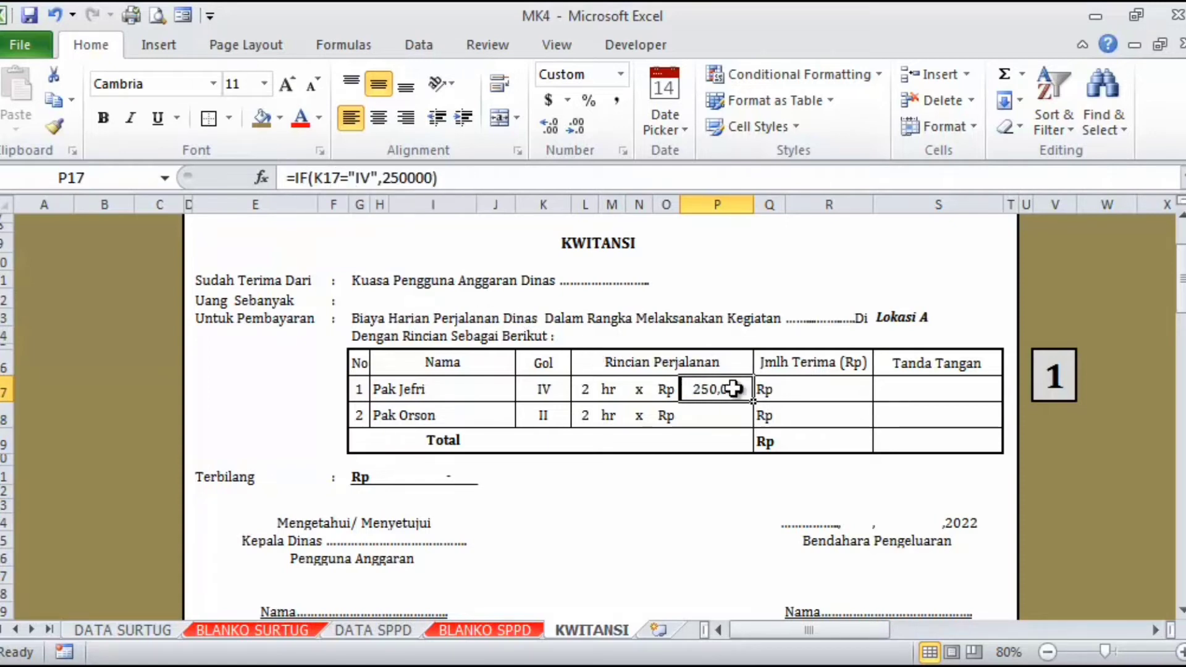
{"action": "left_click", "coordinate": [562, 389]}
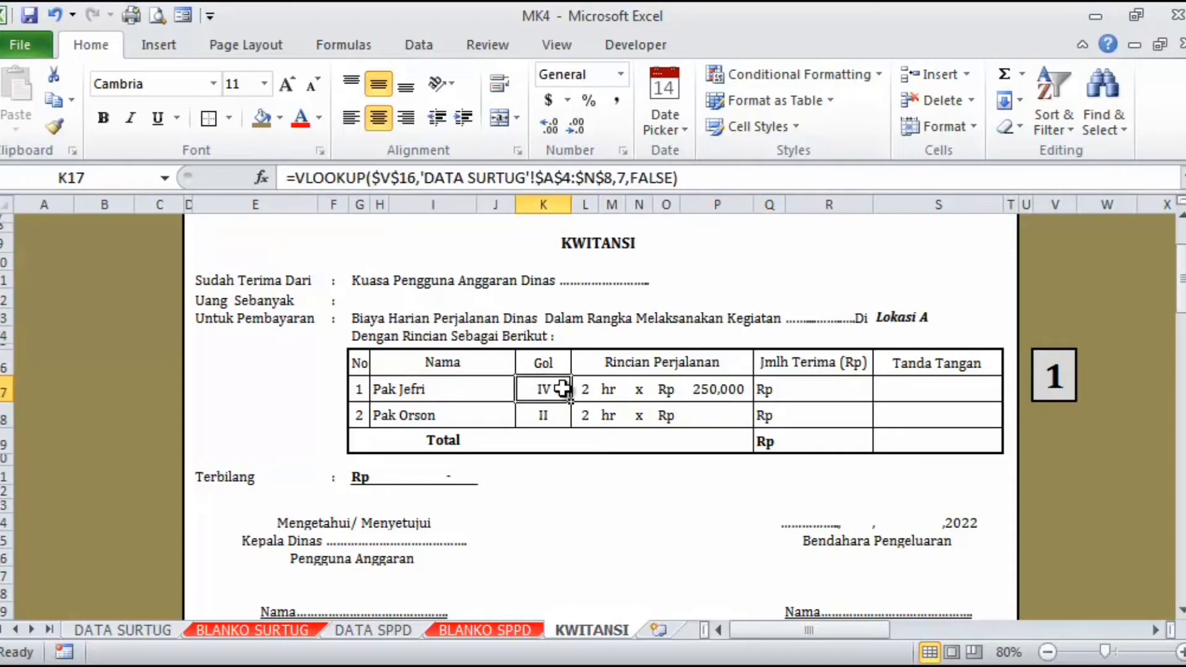
{"action": "left_click", "coordinate": [451, 377]}
{"action": "left_click", "coordinate": [711, 390]}
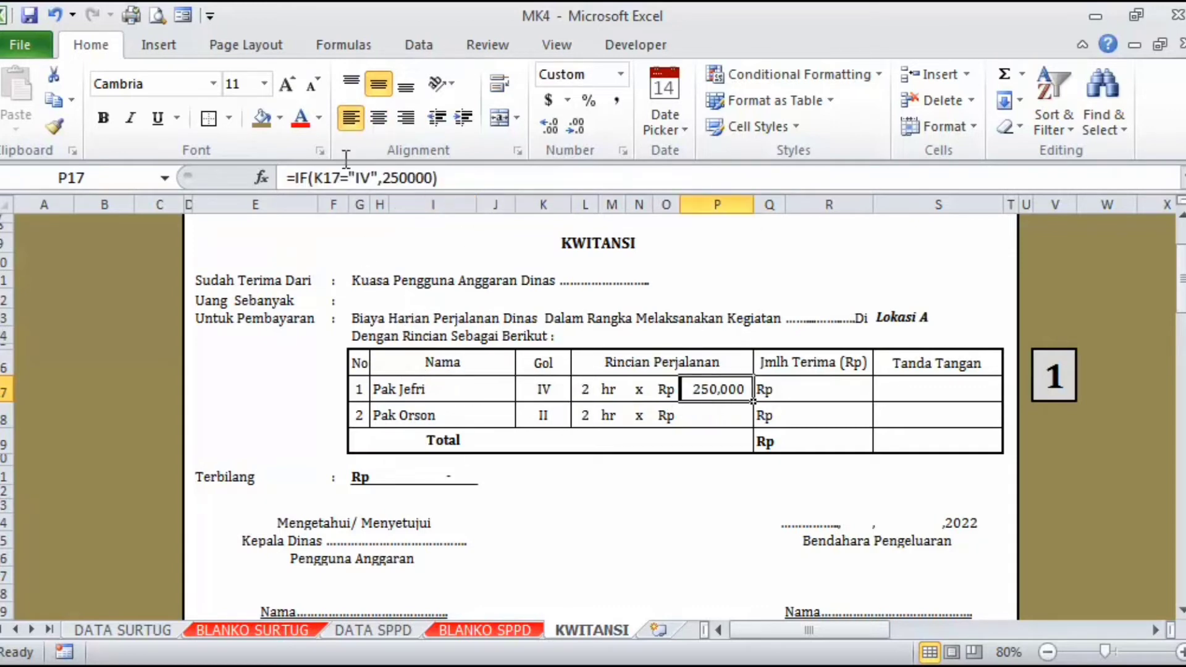
{"action": "left_click", "coordinate": [308, 179]}
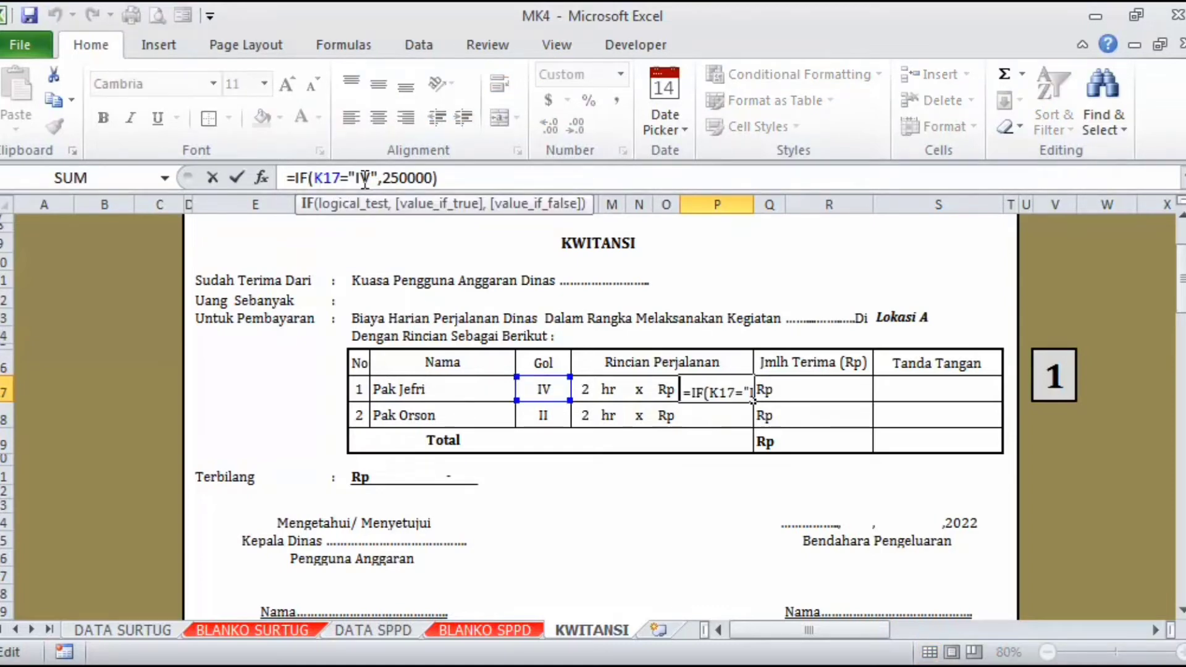
{"action": "left_click", "coordinate": [365, 179]}
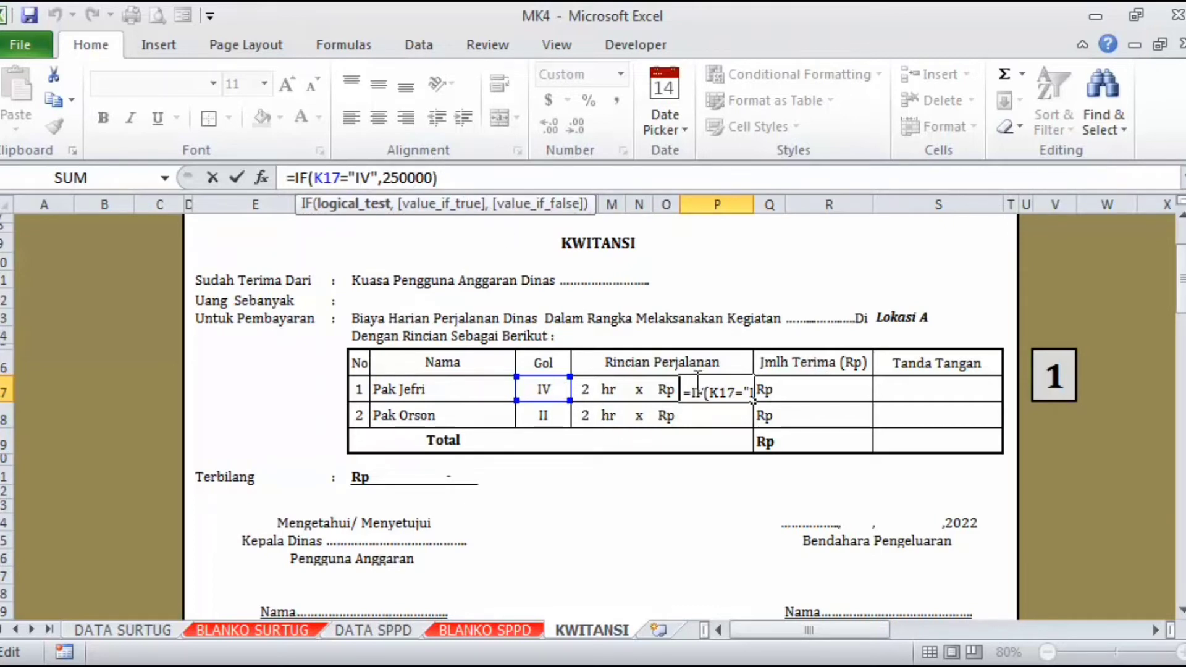
{"action": "key", "text": "Return"}
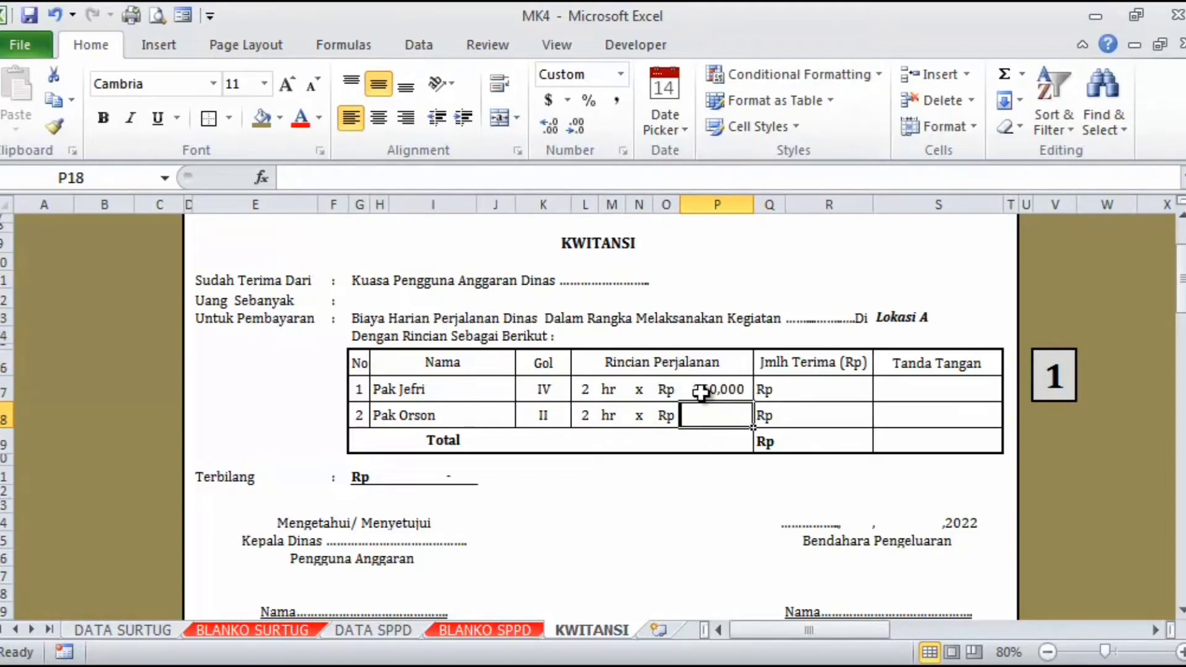
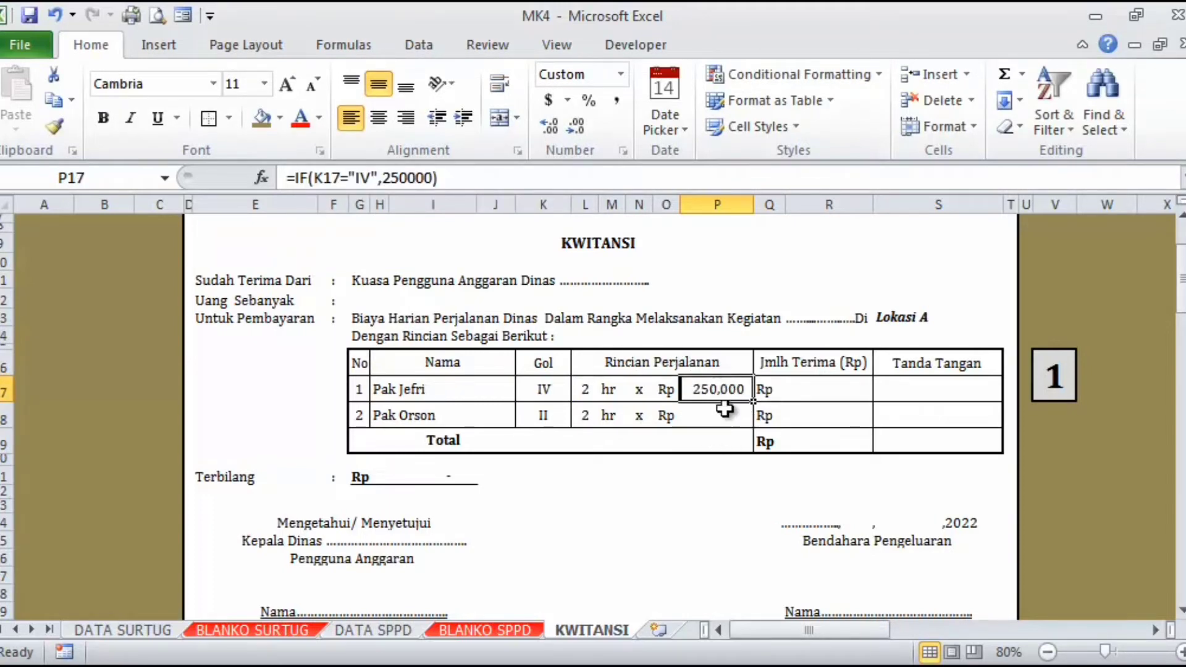
- Copy IF(K17="IV",250000 in P17's formula and paste it twice as nested false branches
{"action": "left_click", "coordinate": [434, 178]}
{"action": "left_click_drag", "start_coordinate": [431, 177], "coordinate": [292, 177]}
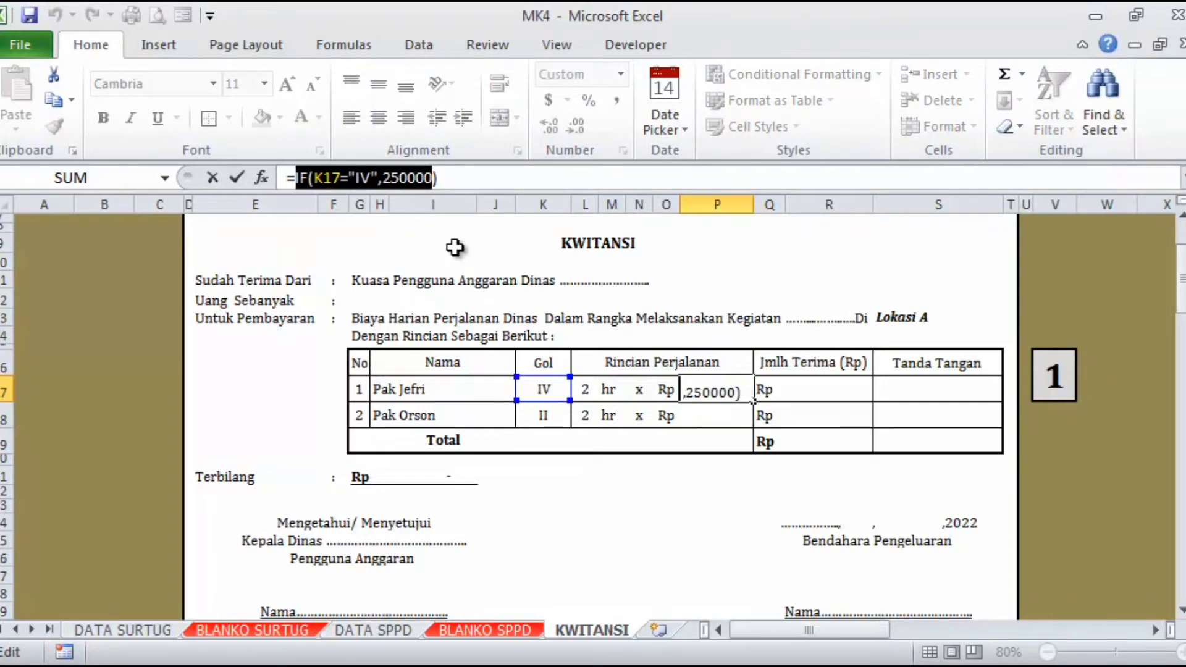
{"action": "key", "text": "Right"}
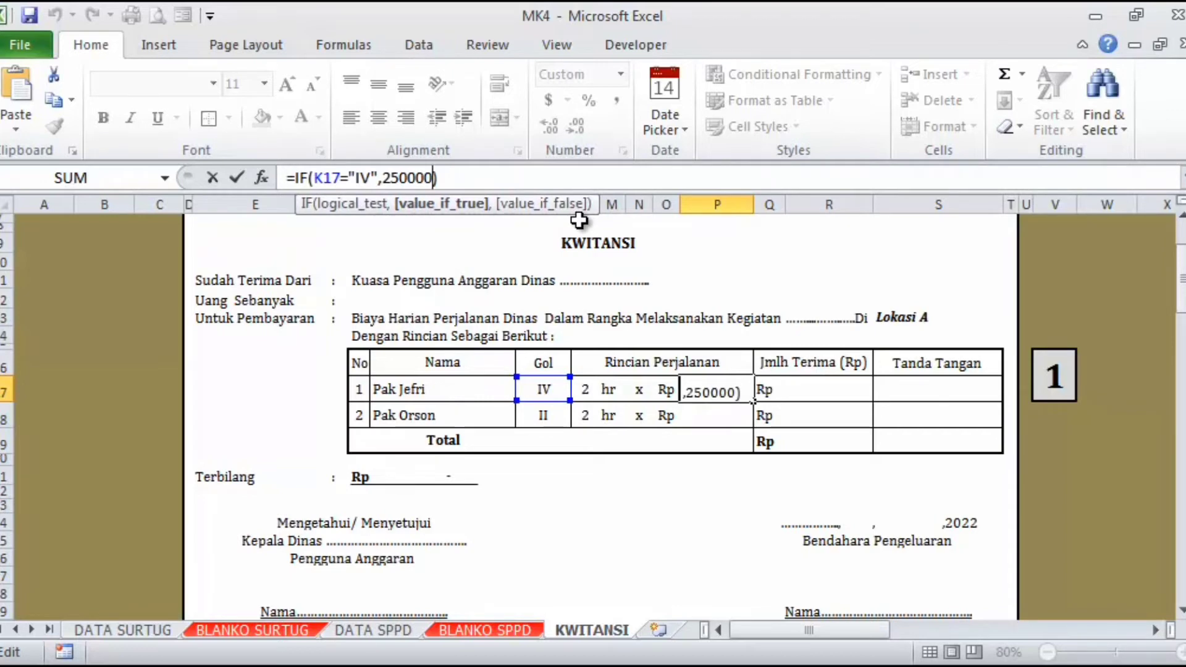
{"action": "type", "text": ","}
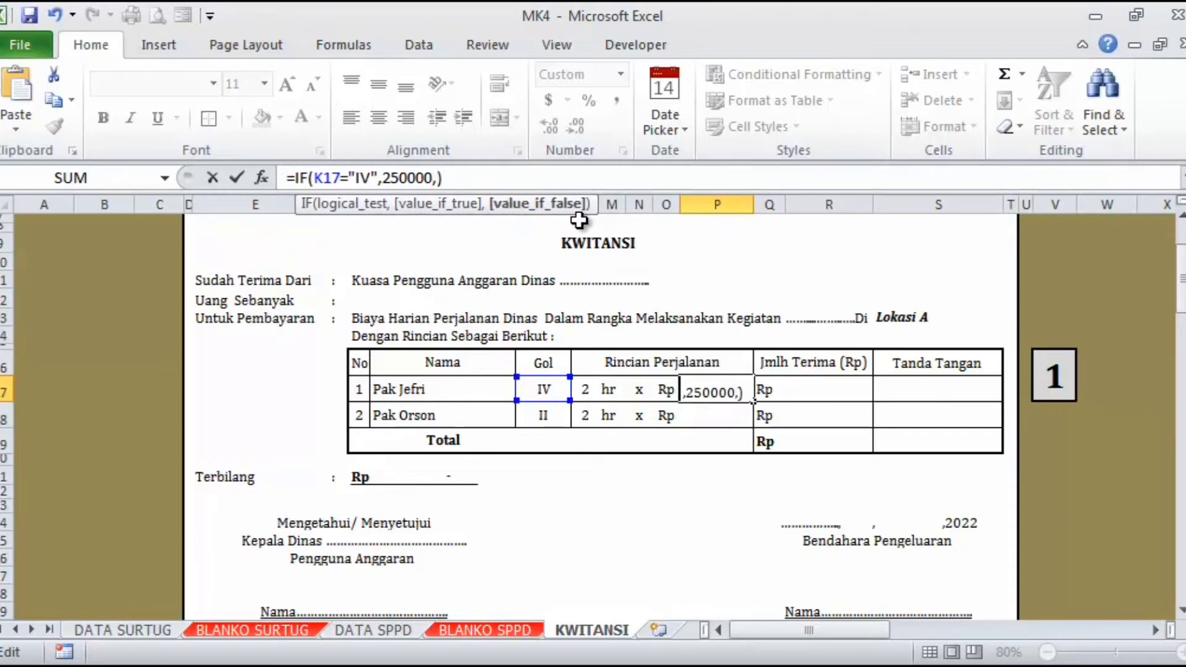
{"action": "type", "text": "IF(K17=\"IV\",250000"}
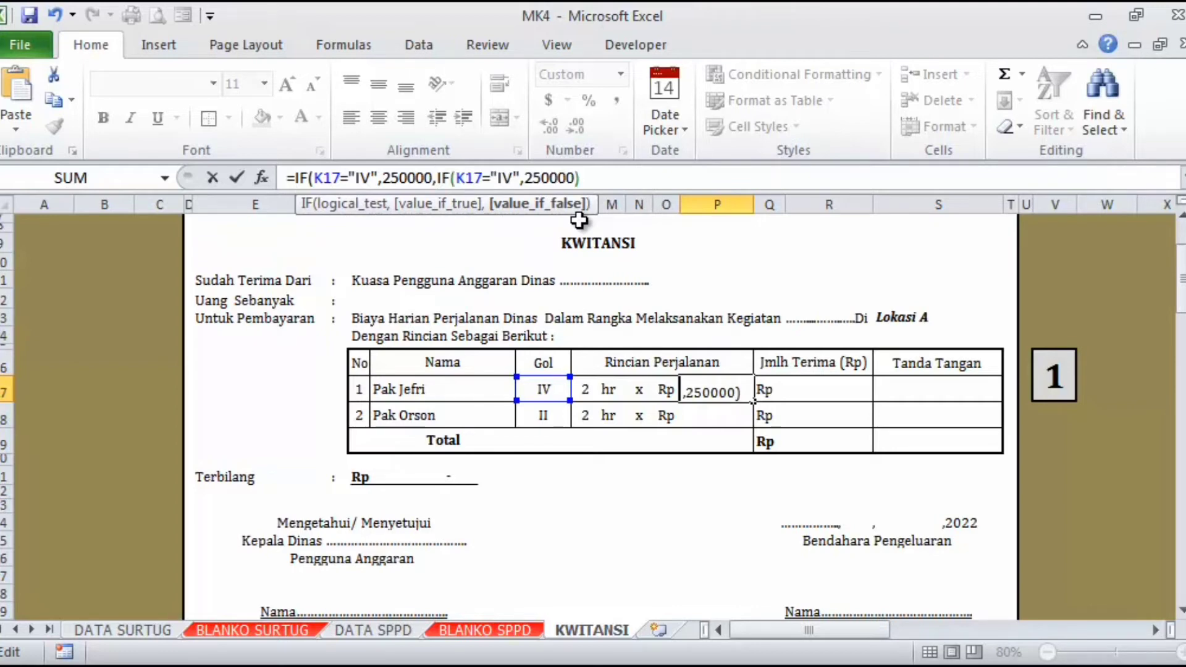
{"action": "type", "text": ","}
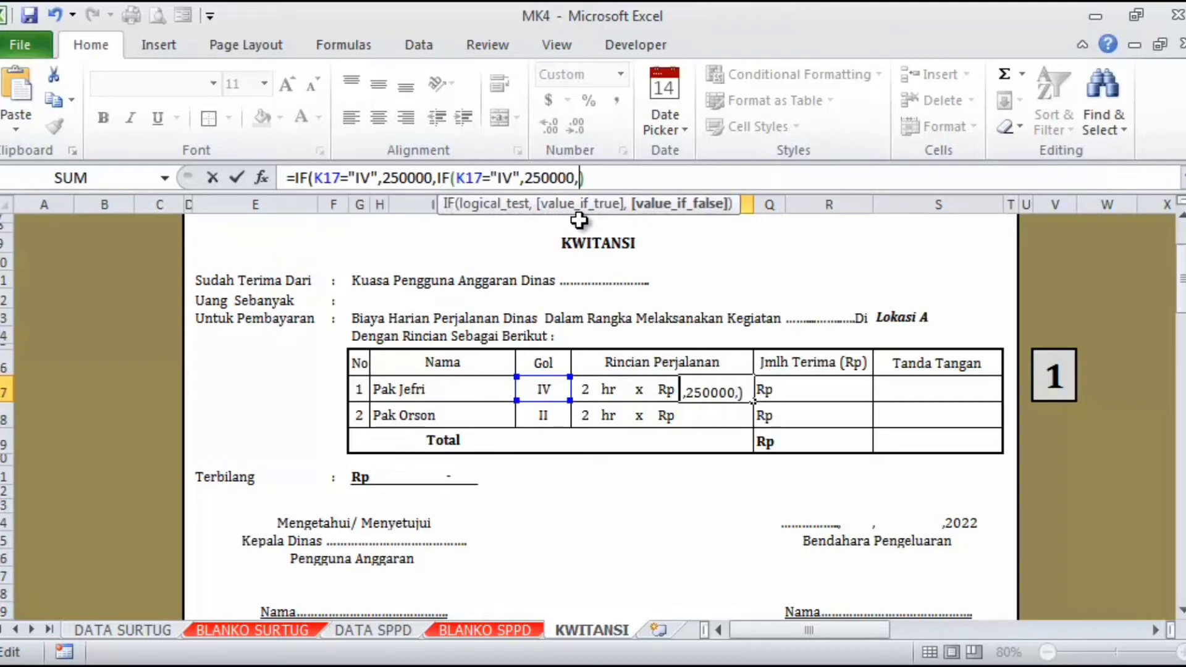
{"action": "type", "text": "IF(K17=\"IV\",250000"}
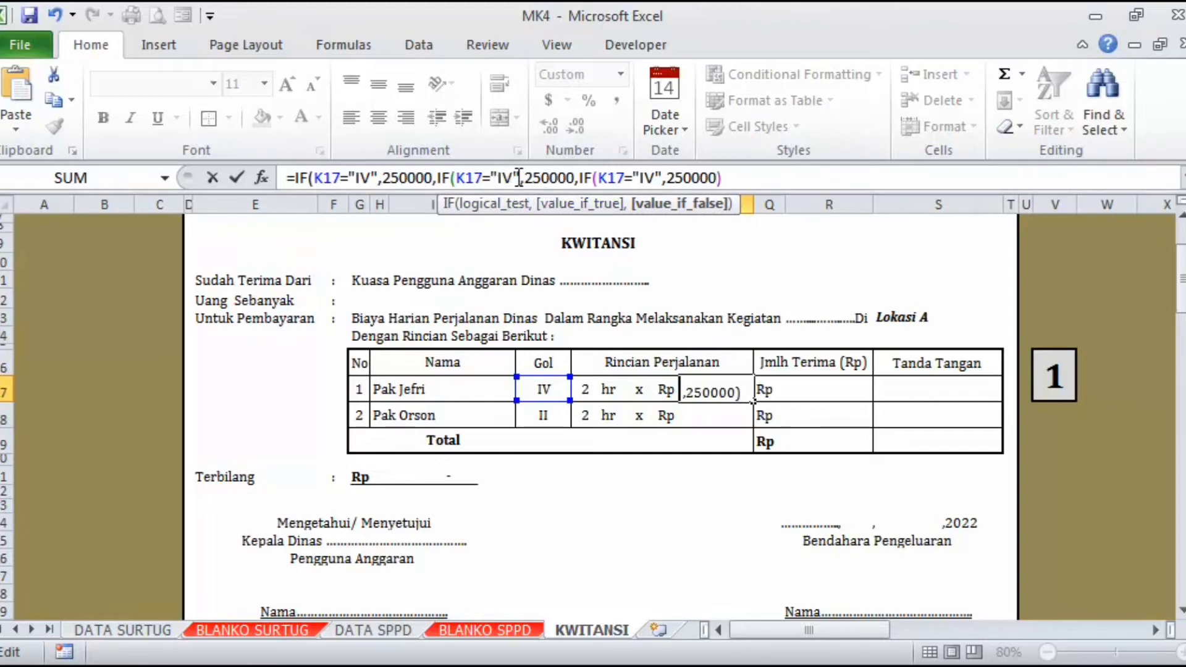
- Change the second nested IF to test Gol "III" and return 225000
{"action": "left_click", "coordinate": [518, 177]}
{"action": "key", "text": "BackSpace"}
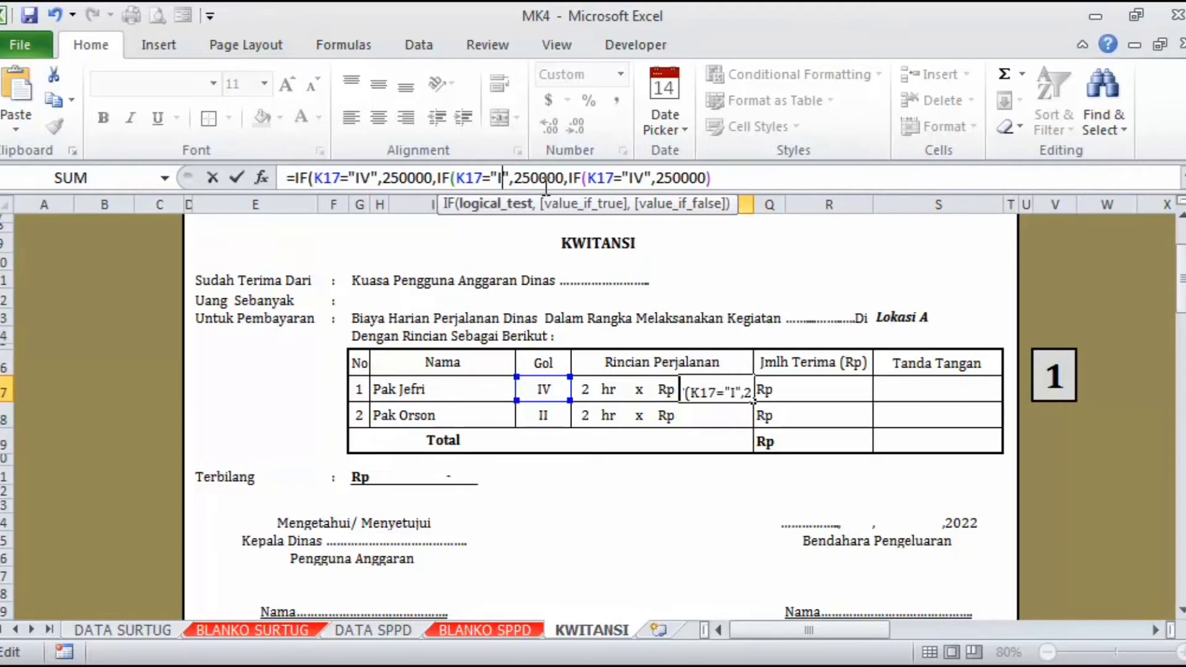
{"action": "type", "text": "II"}
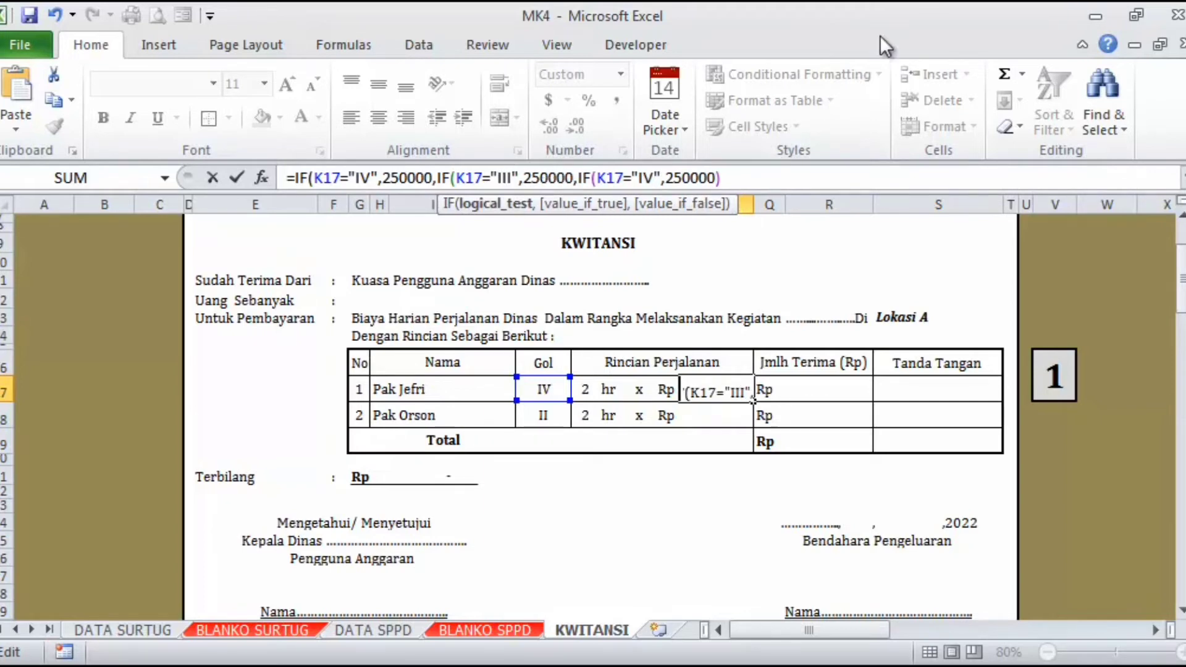
{"action": "left_click", "coordinate": [543, 177]}
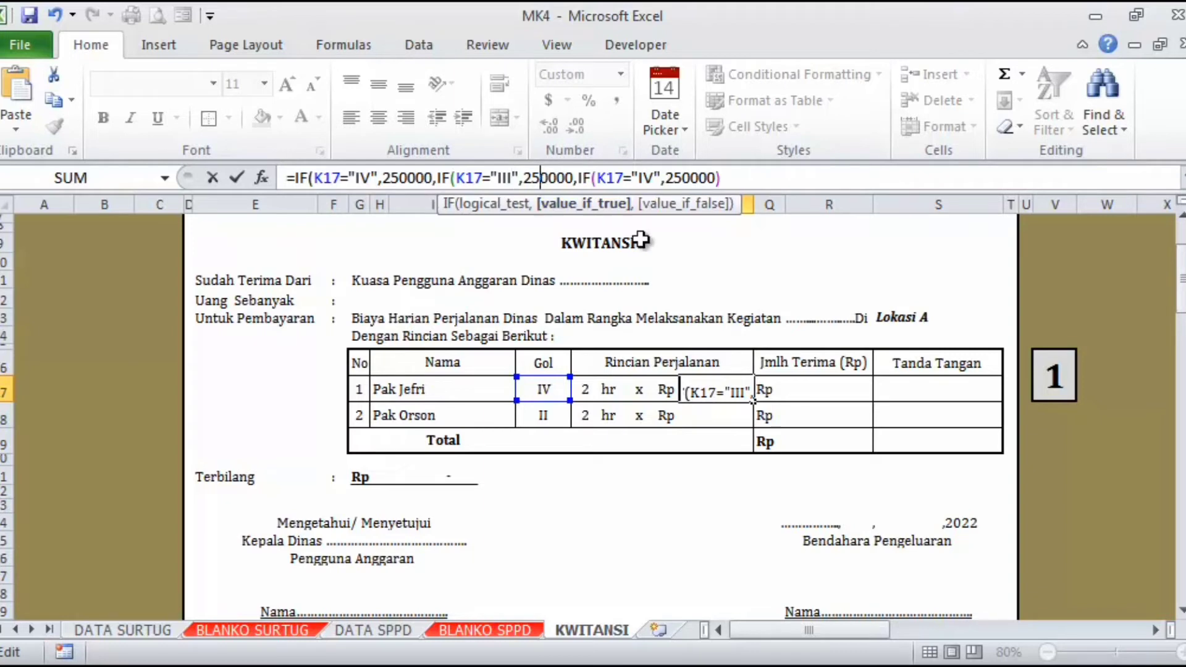
{"action": "key", "text": "BackSpace"}
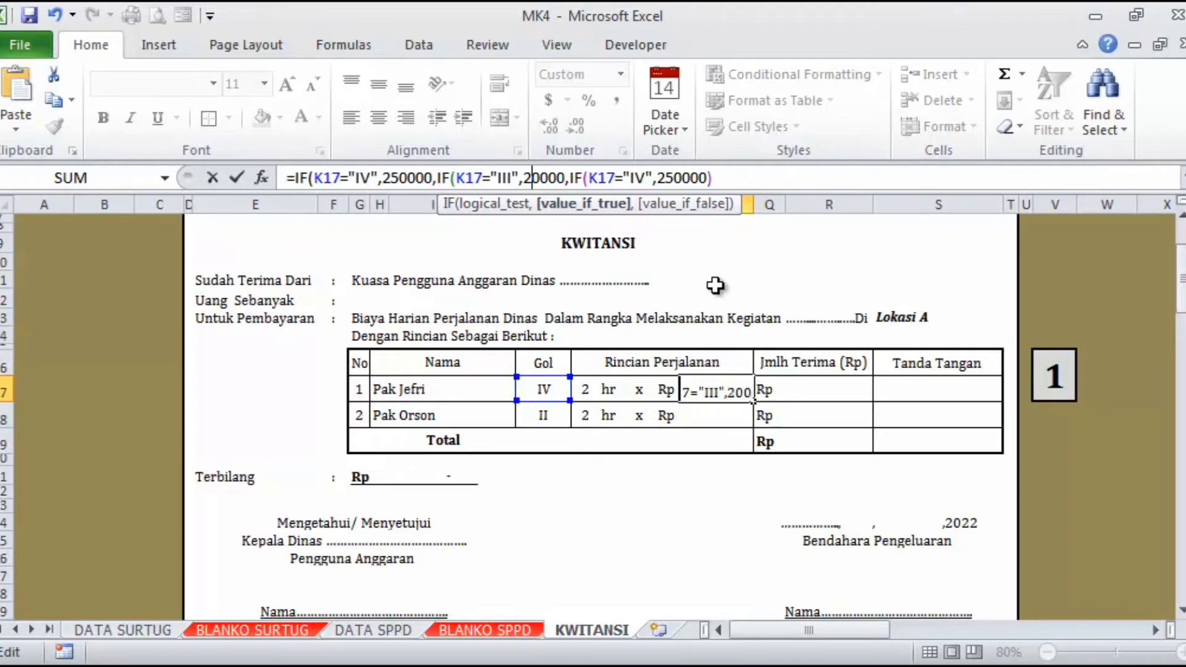
{"action": "type", "text": "2"}
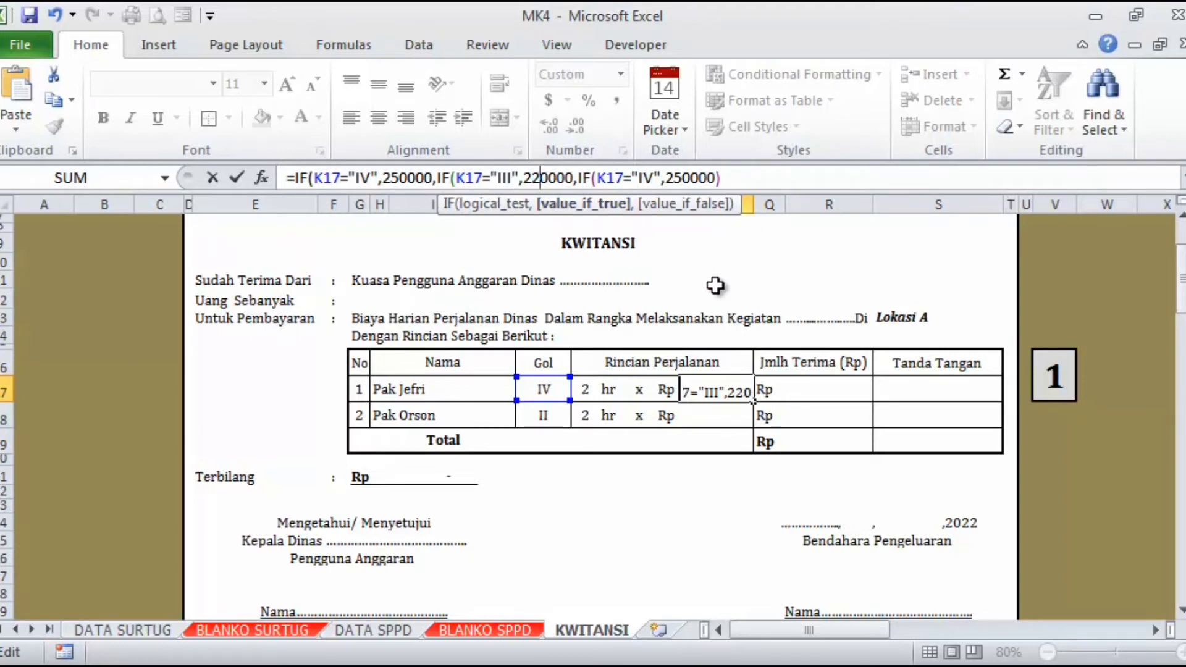
{"action": "type", "text": "5"}
{"action": "key", "text": "Delete"}
- Make the third IF test Gol "II" returning 200000, close the brackets and enter it
{"action": "left_click", "coordinate": [657, 179]}
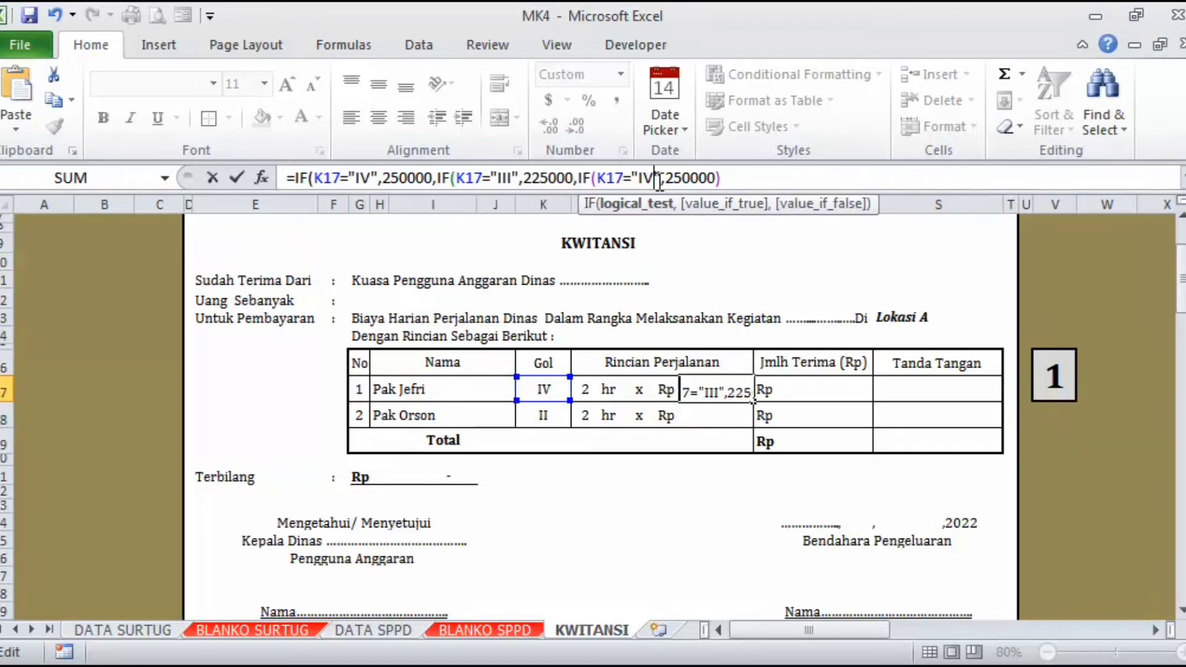
{"action": "key", "text": "BackSpace"}
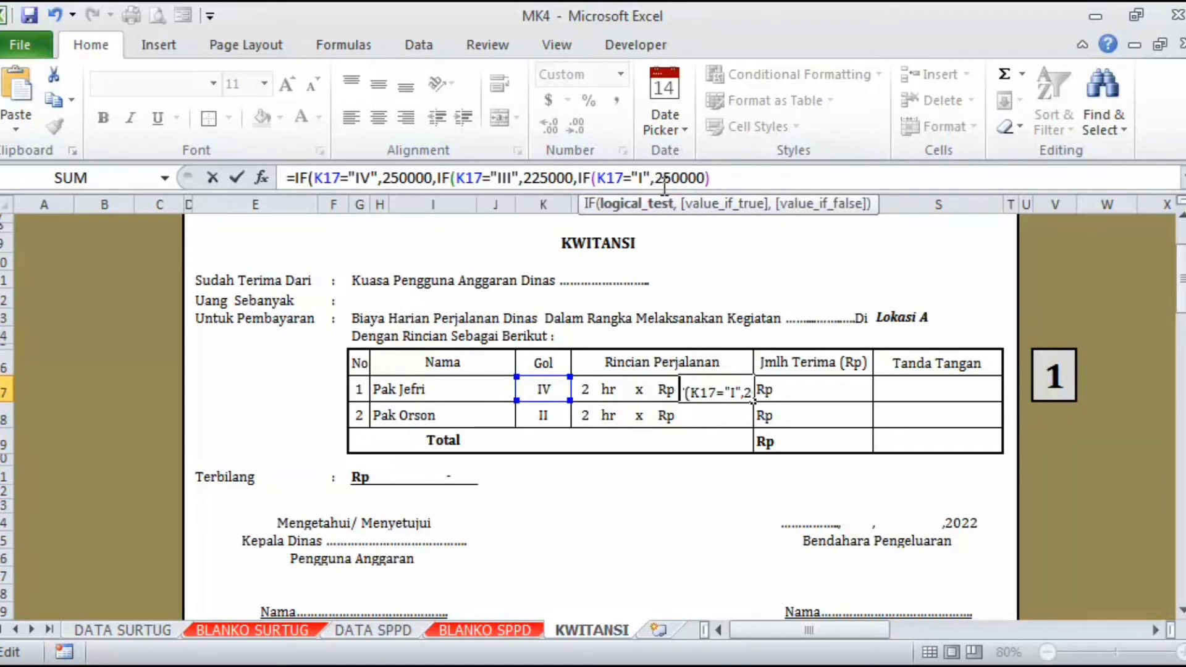
{"action": "type", "text": "I"}
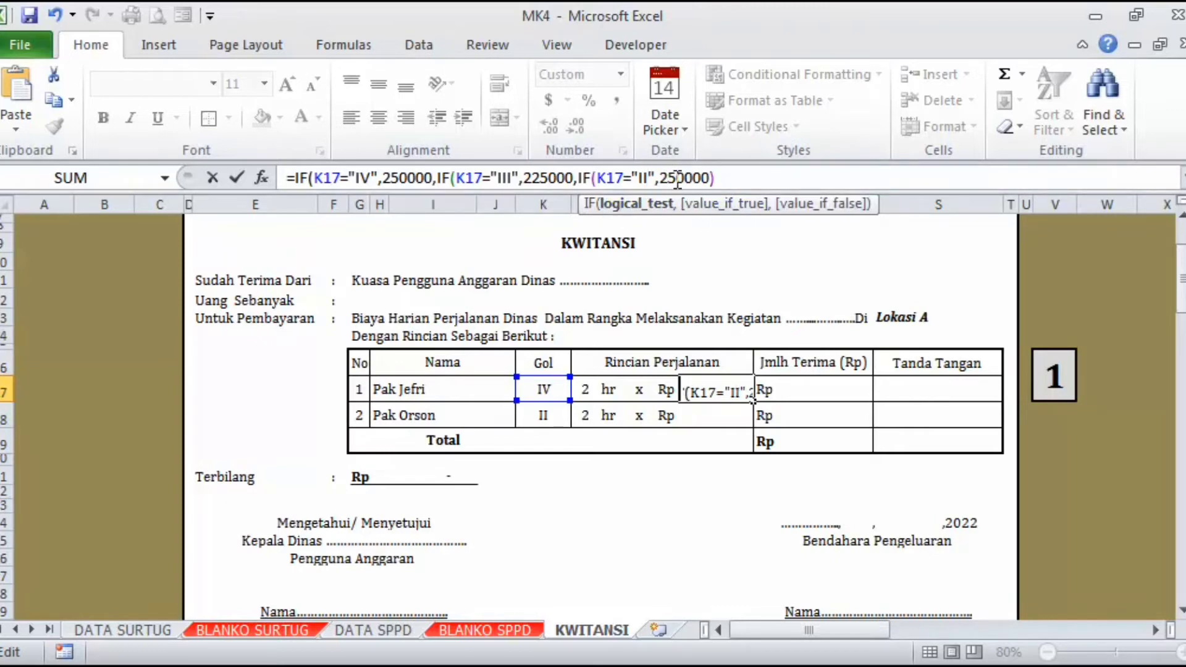
{"action": "left_click", "coordinate": [677, 180]}
{"action": "key", "text": "BackSpace"}
{"action": "type", "text": "0"}
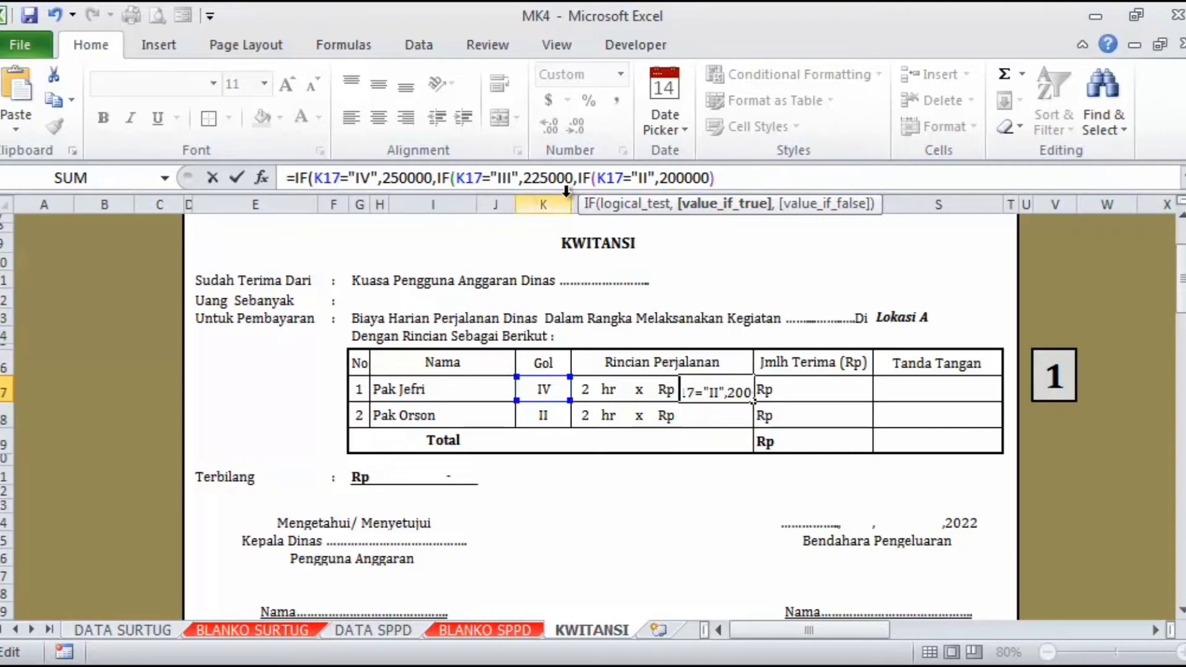
{"action": "left_click", "coordinate": [711, 178]}
{"action": "type", "text": ")"}
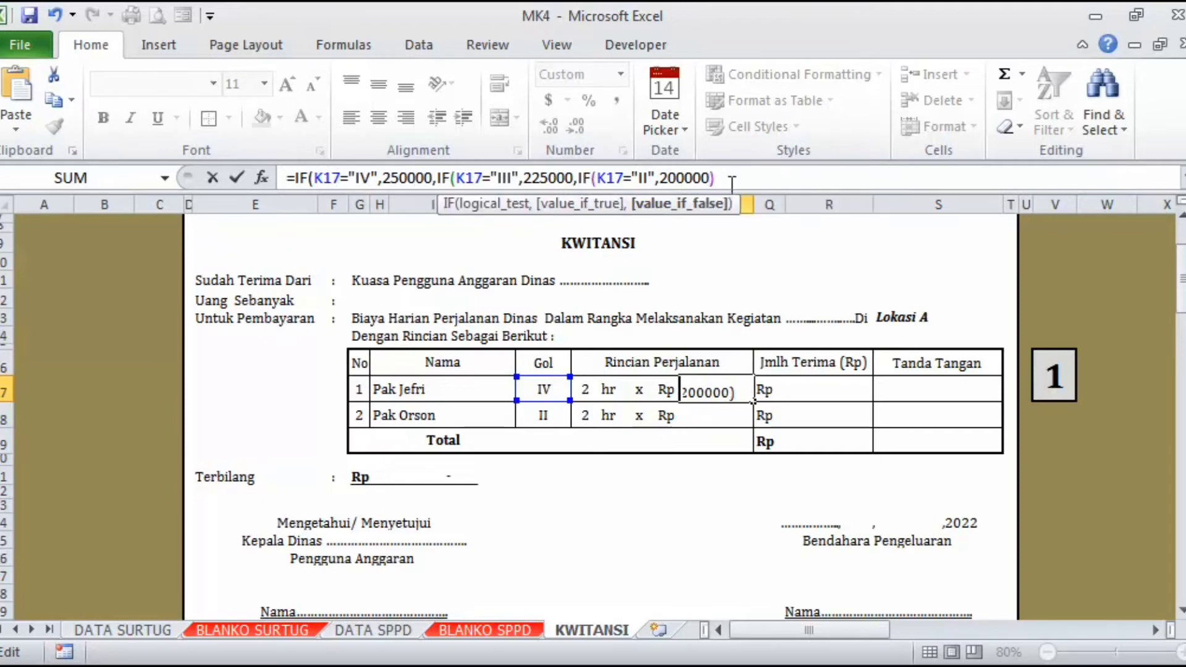
{"action": "type", "text": "))"}
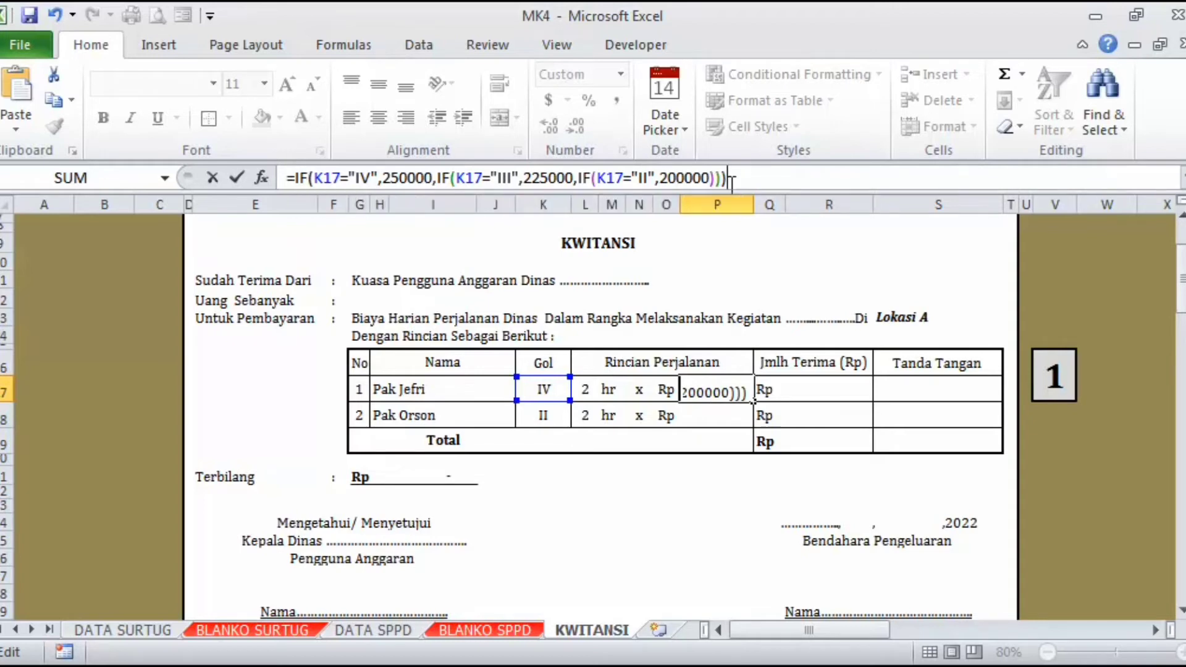
{"action": "key", "text": "Return"}
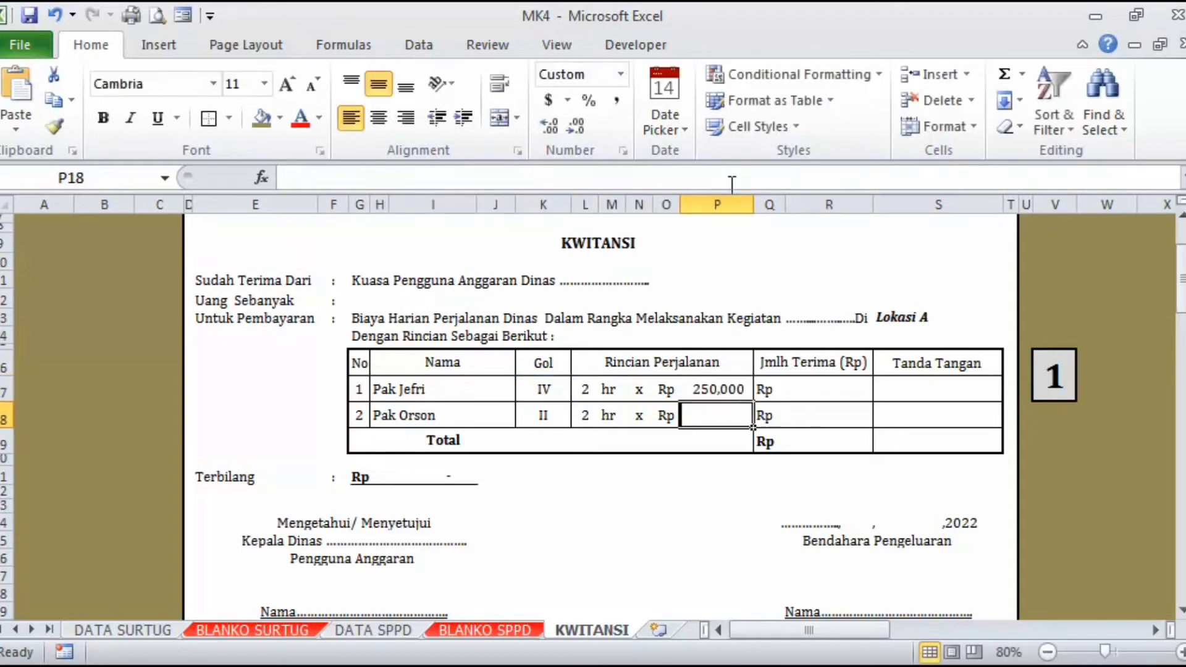
- Fill P17's nested IF rate formula down to P18, giving Pak Orson 200,000
{"action": "left_click", "coordinate": [718, 389]}
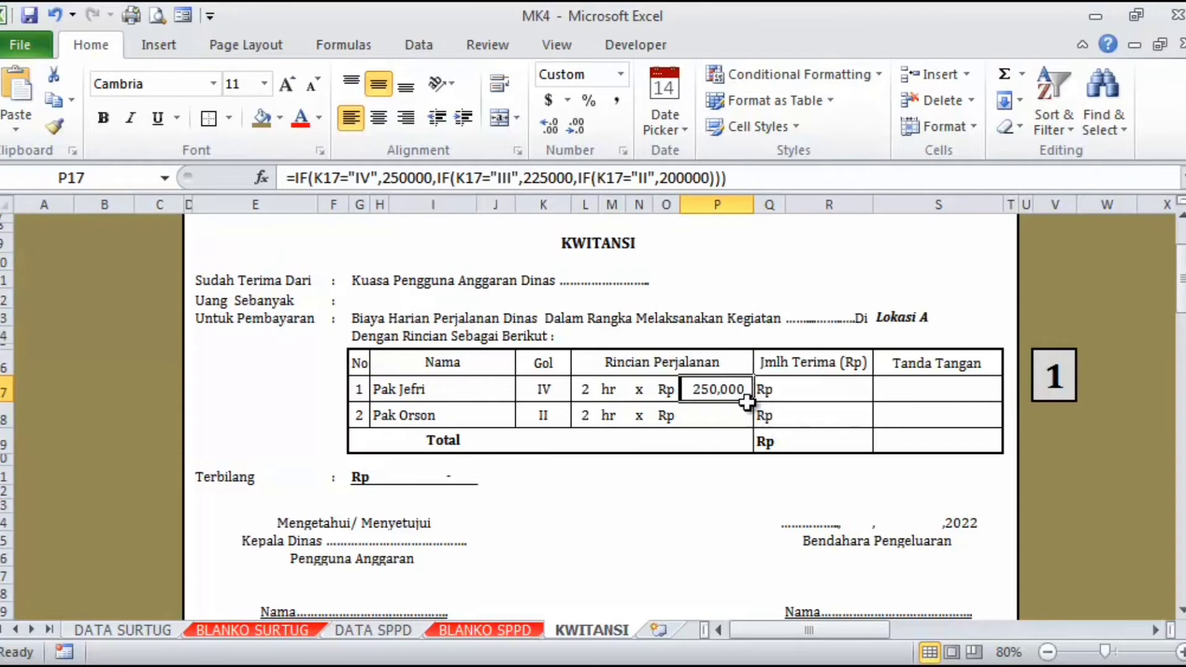
{"action": "left_click_drag", "start_coordinate": [748, 402], "coordinate": [754, 419]}
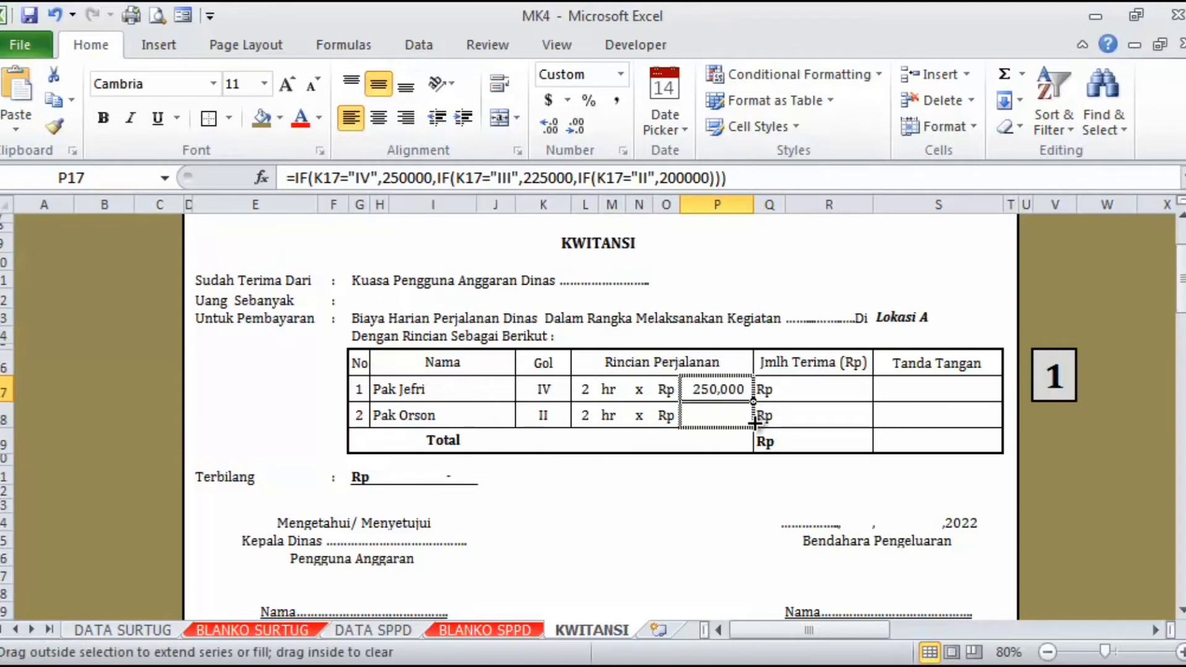
{"action": "left_click_drag", "start_coordinate": [754, 419], "coordinate": [753, 425]}
{"action": "left_click_drag", "start_coordinate": [753, 425], "coordinate": [753, 426]}
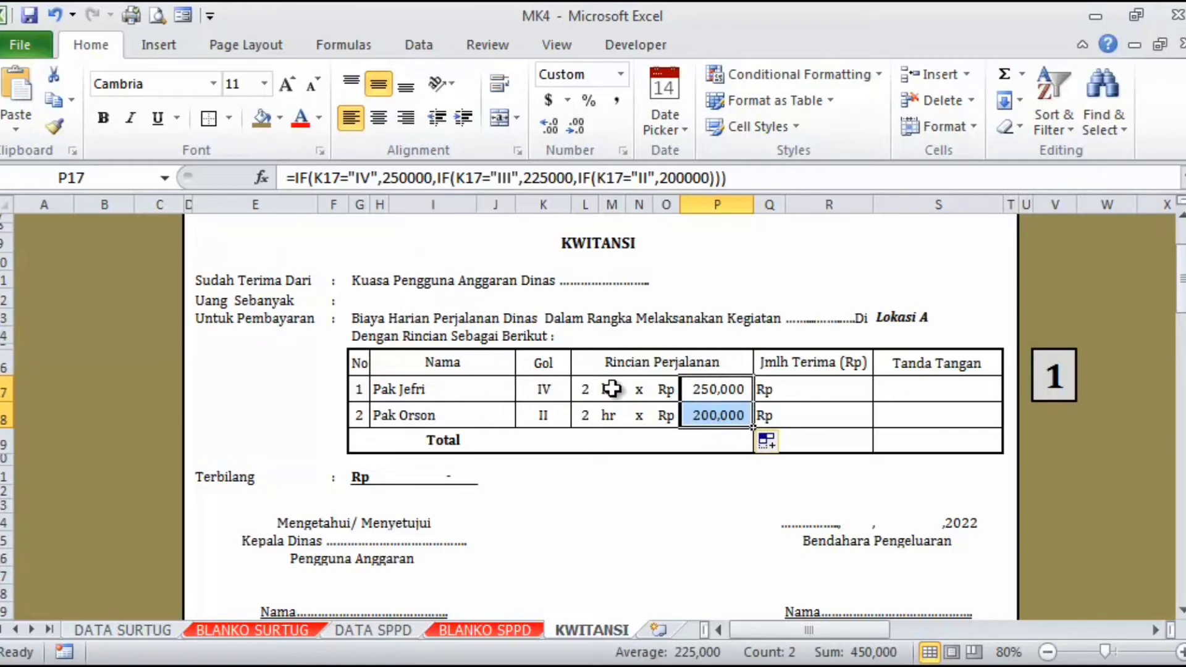
{"action": "left_click", "coordinate": [718, 395]}
{"action": "left_click", "coordinate": [711, 416]}
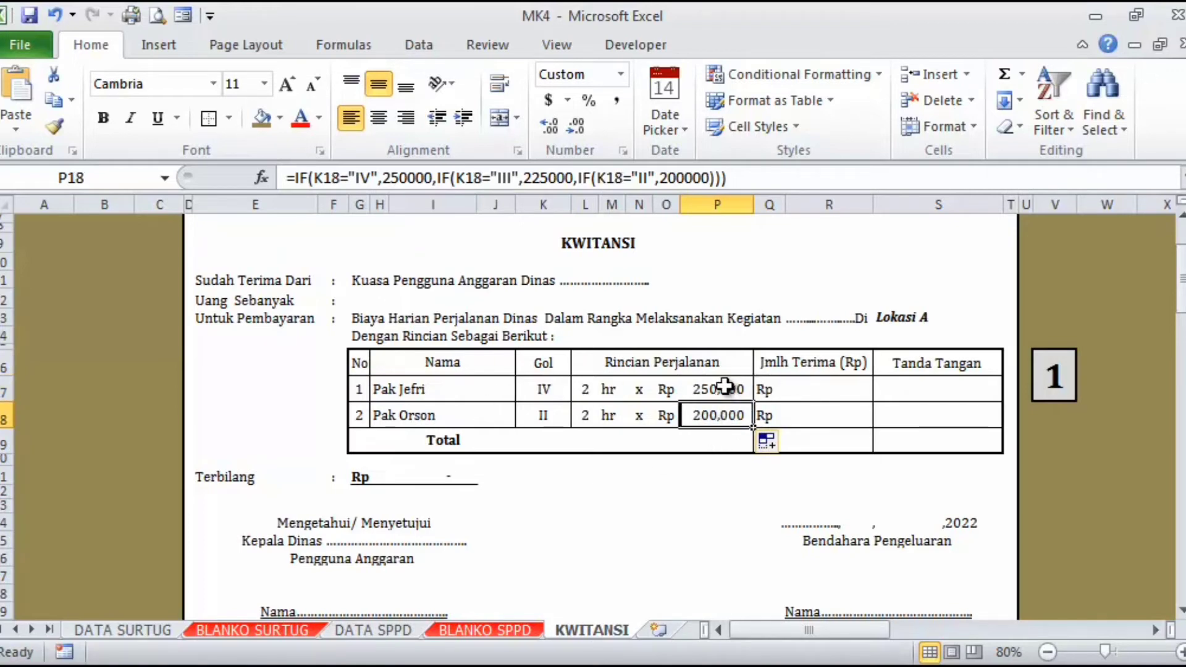
{"action": "left_click", "coordinate": [720, 386]}
{"action": "left_click", "coordinate": [661, 521]}
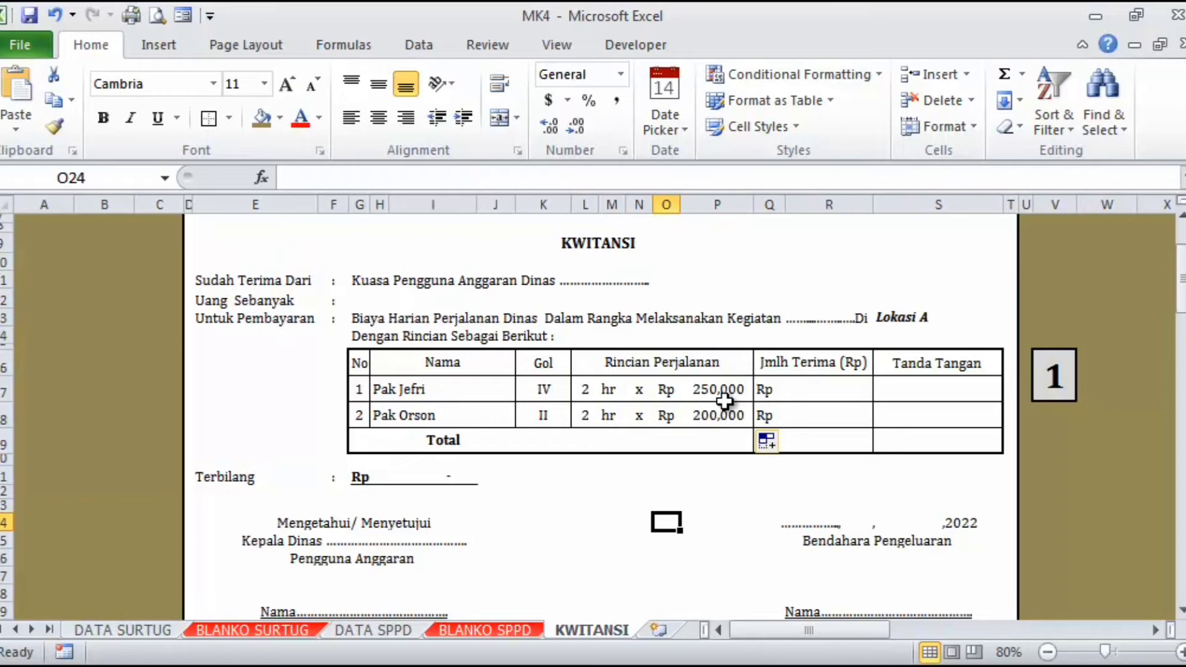
- Enter =L17*P17 in R17 and fill it to R18, giving 500,000 and 400,000
{"action": "left_click", "coordinate": [821, 394]}
{"action": "type", "text": "="}
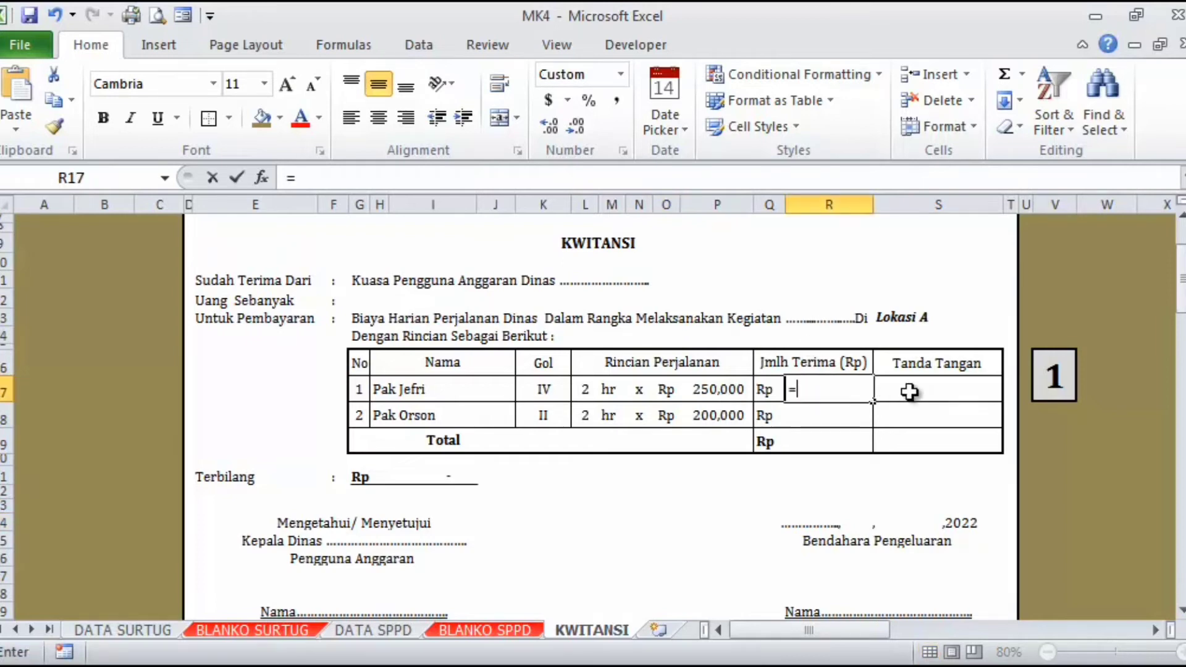
{"action": "left_click", "coordinate": [582, 387]}
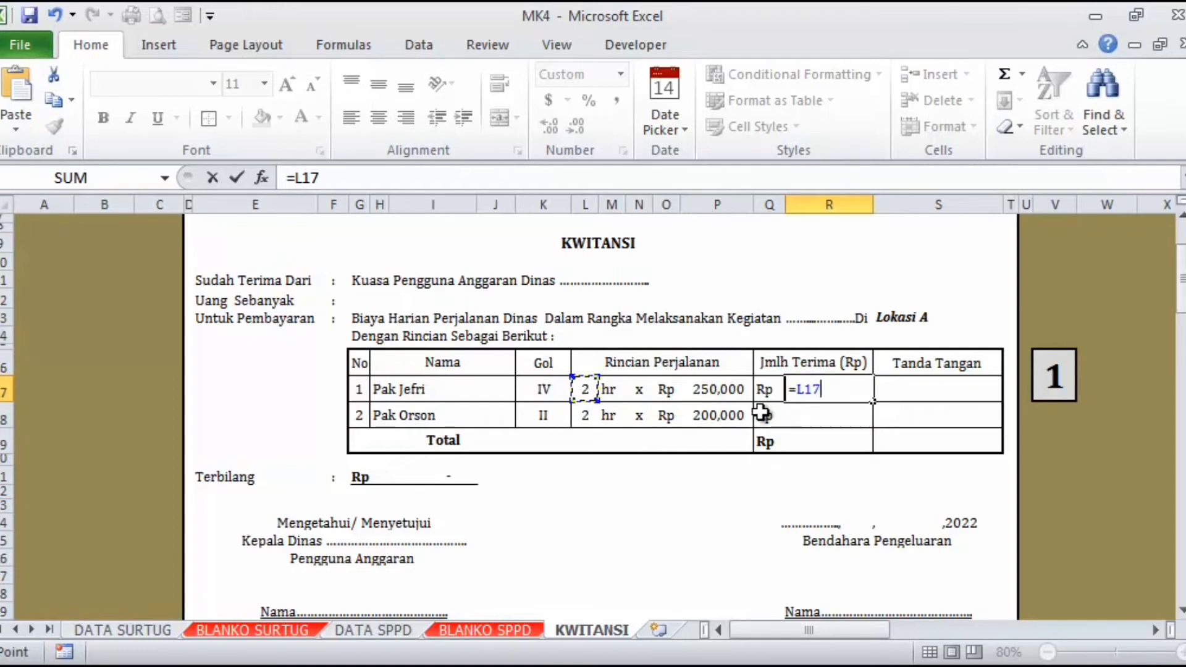
{"action": "type", "text": "*"}
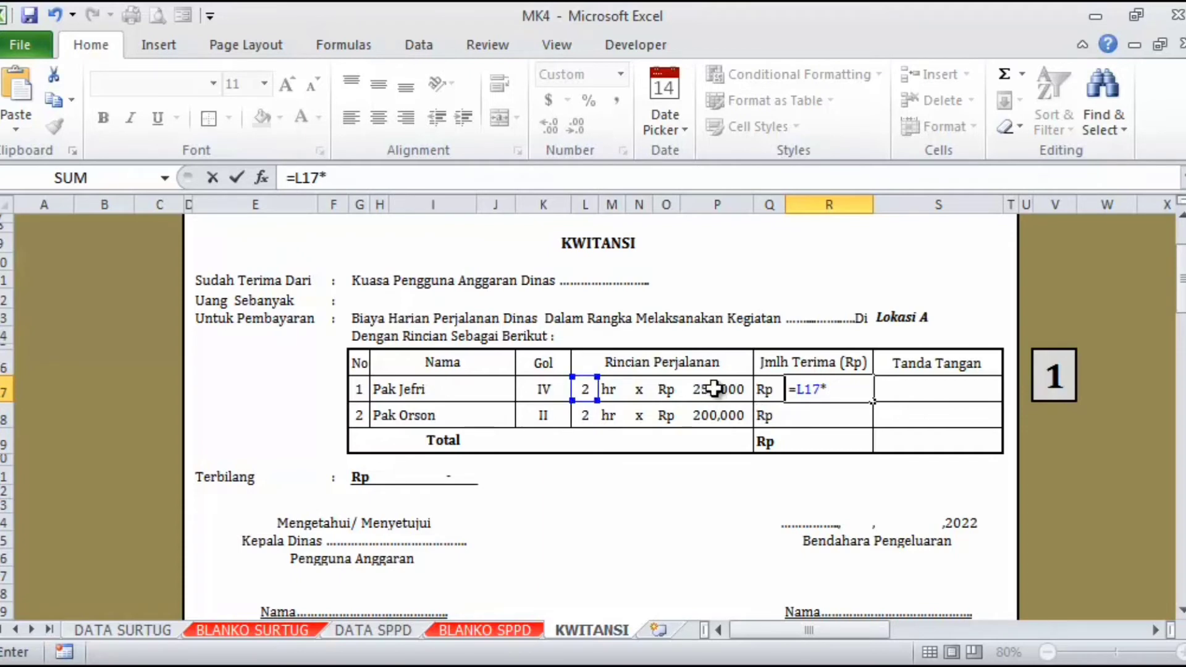
{"action": "left_click", "coordinate": [714, 388]}
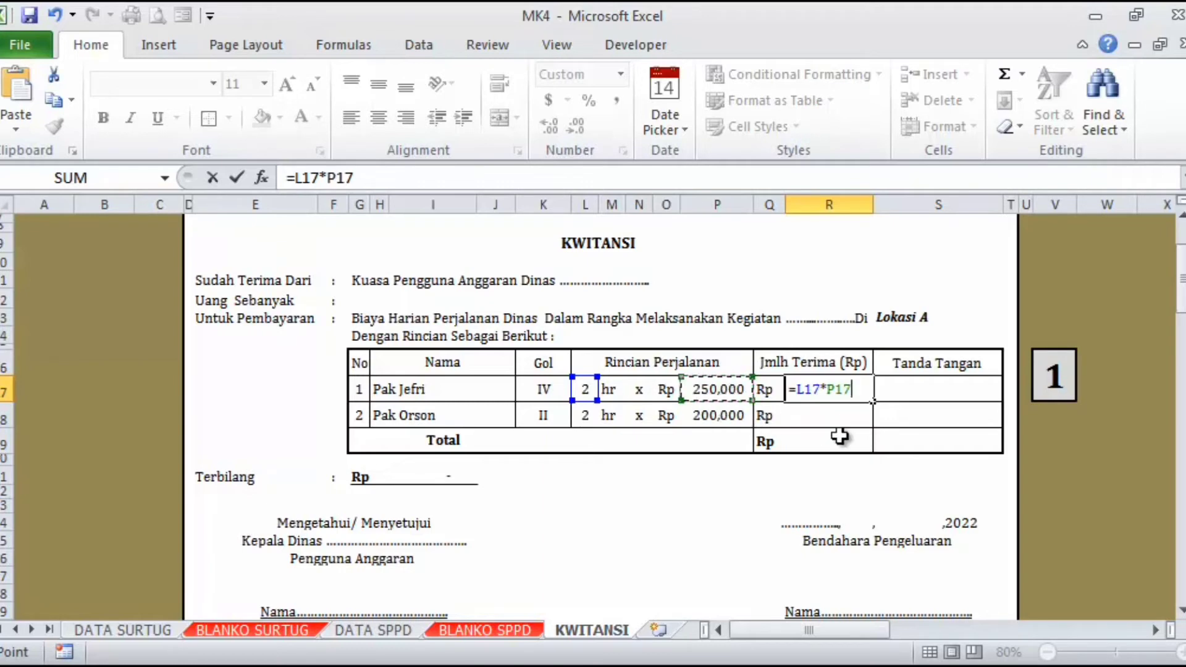
{"action": "key", "text": "Return"}
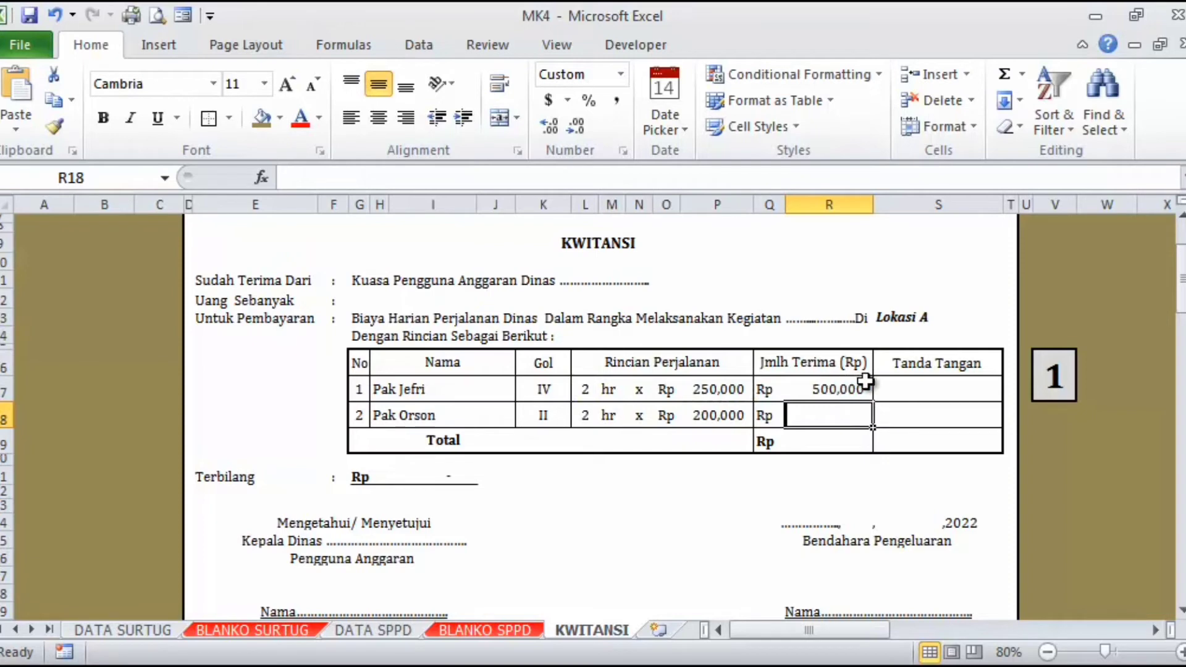
{"action": "left_click", "coordinate": [846, 389]}
{"action": "left_click_drag", "start_coordinate": [872, 402], "coordinate": [876, 427]}
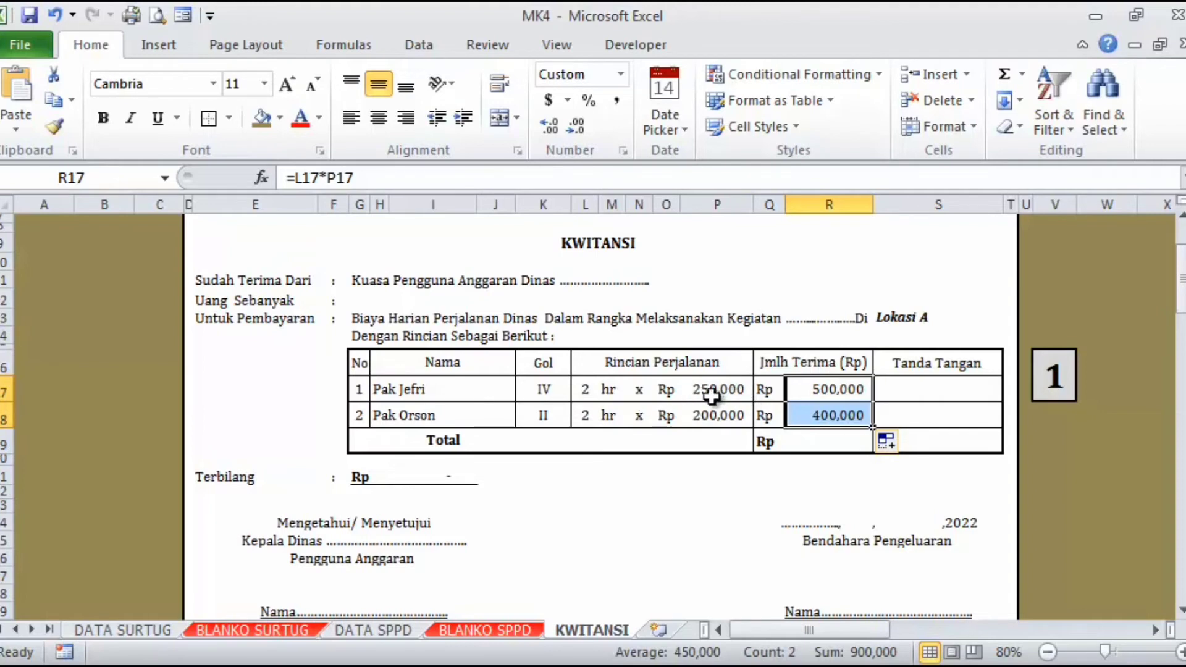
{"action": "left_click", "coordinate": [821, 394]}
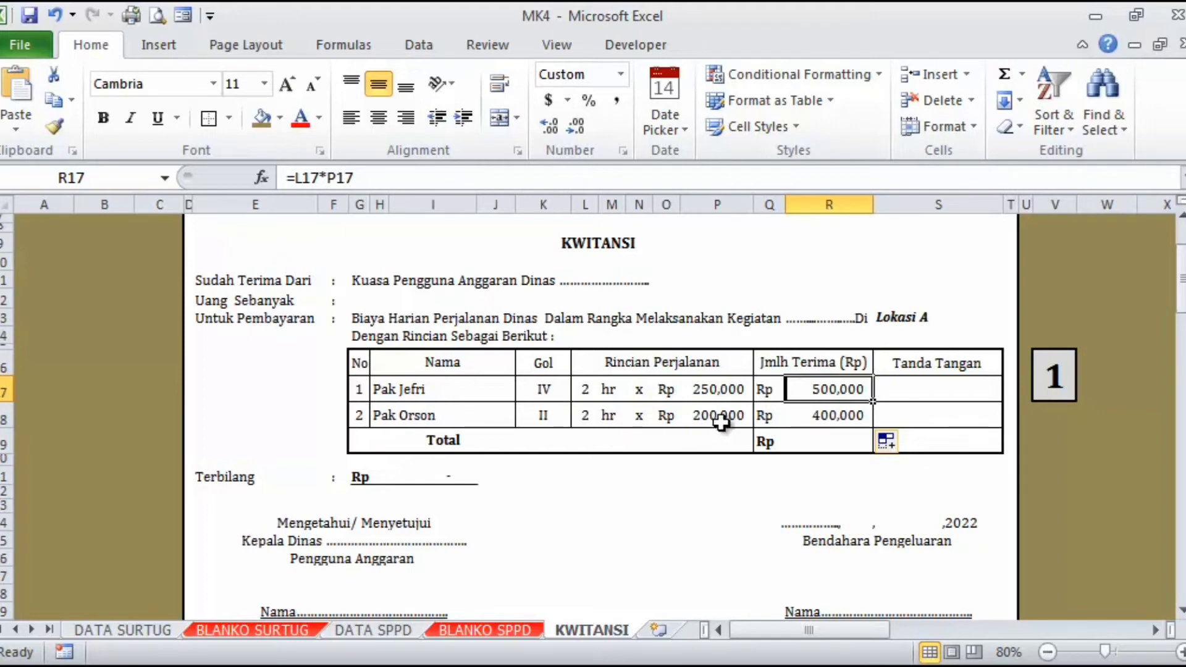
{"action": "left_click", "coordinate": [833, 417]}
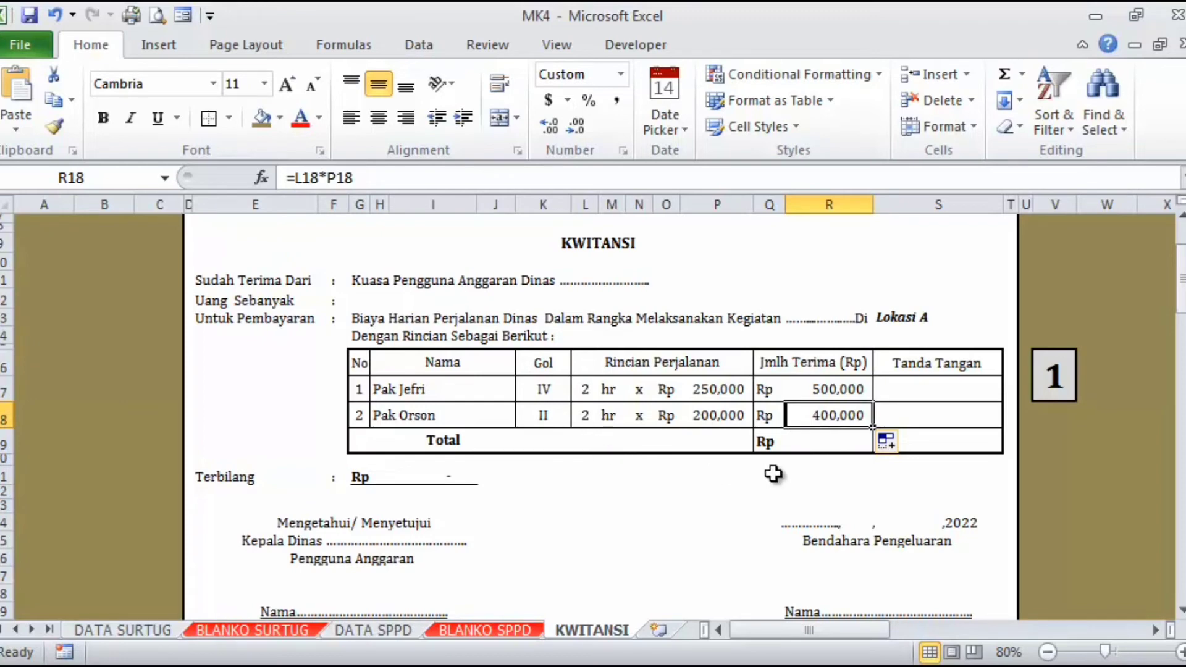
{"action": "left_click", "coordinate": [832, 446]}
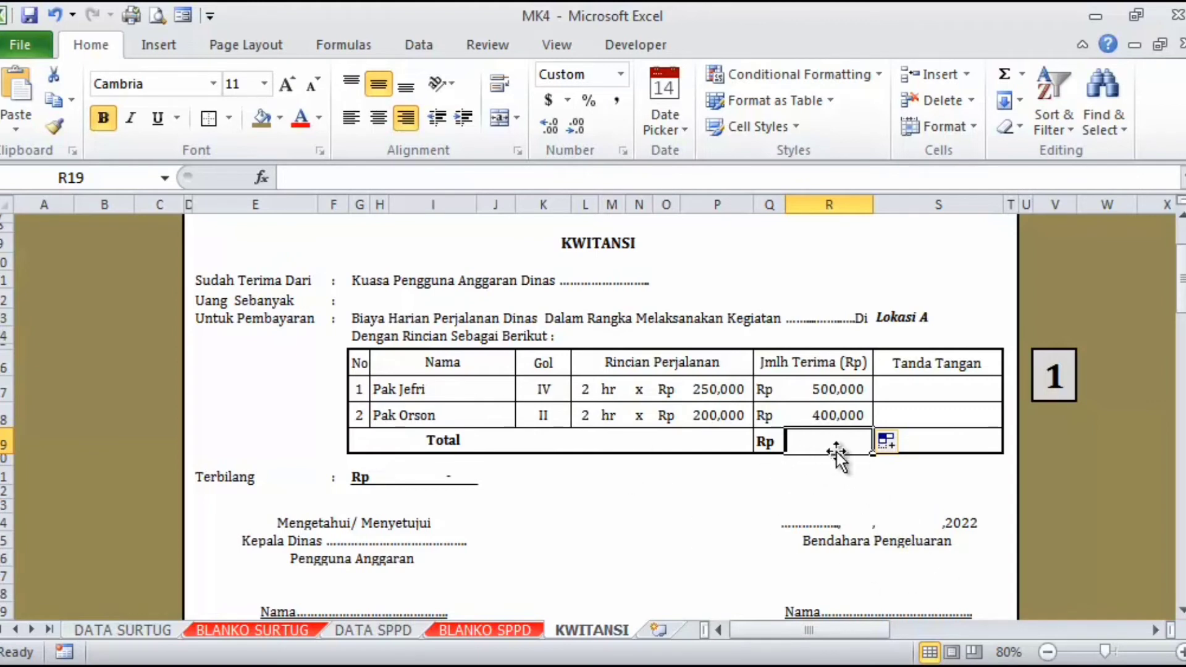
- AutoSum R17:R18 into the Total cell for 900,000, which the Terbilang line also shows
{"action": "left_click_drag", "start_coordinate": [837, 456], "coordinate": [874, 397]}
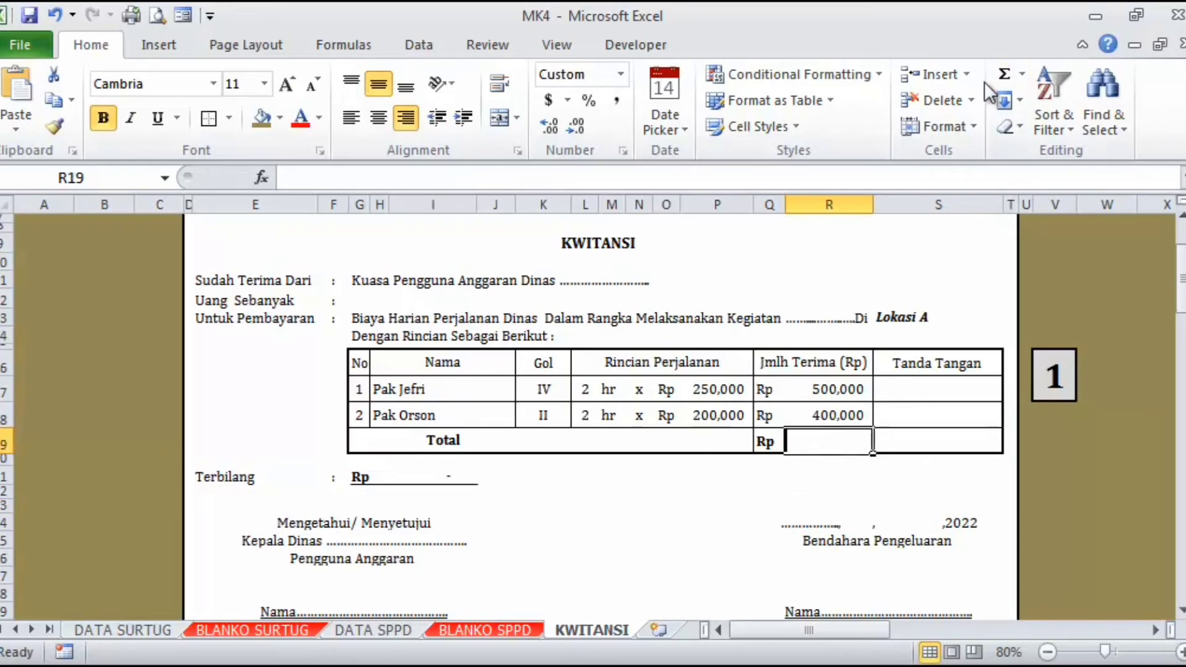
{"action": "left_click", "coordinate": [1004, 78]}
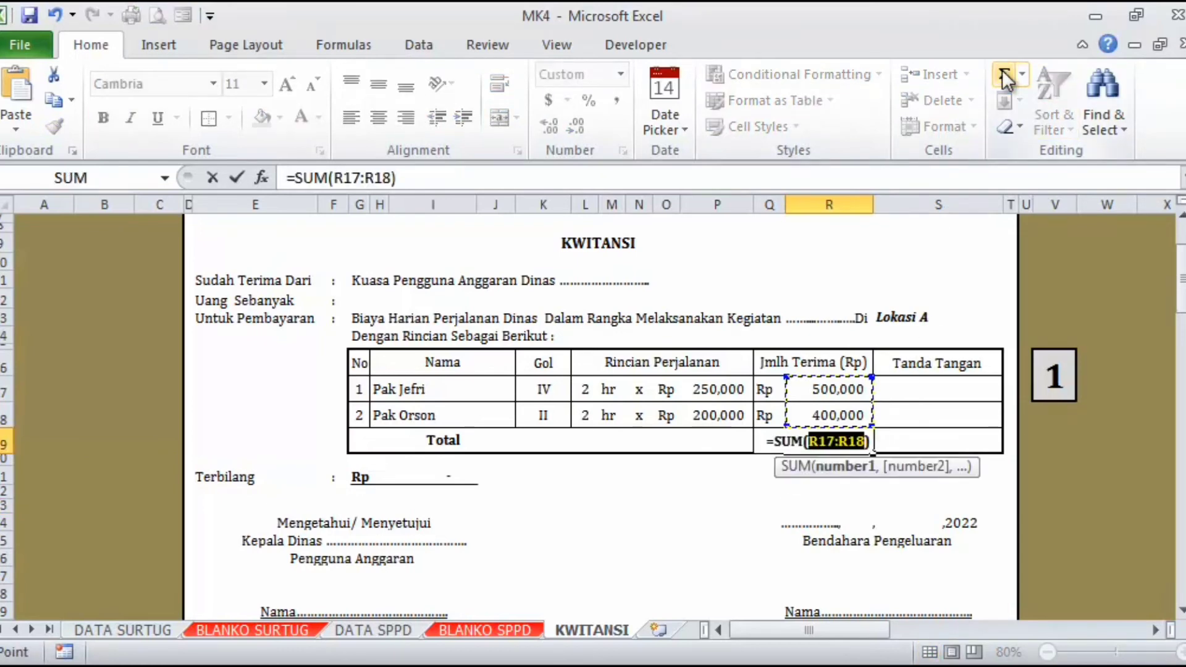
{"action": "key", "text": "Return"}
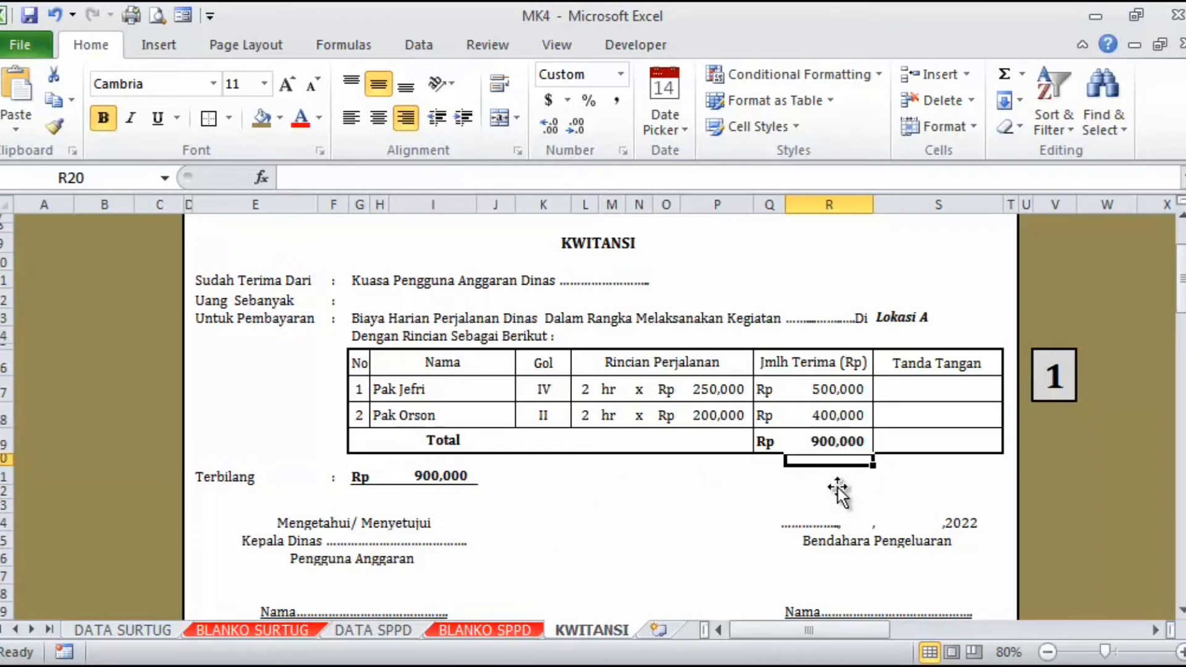
{"action": "left_click", "coordinate": [435, 471]}
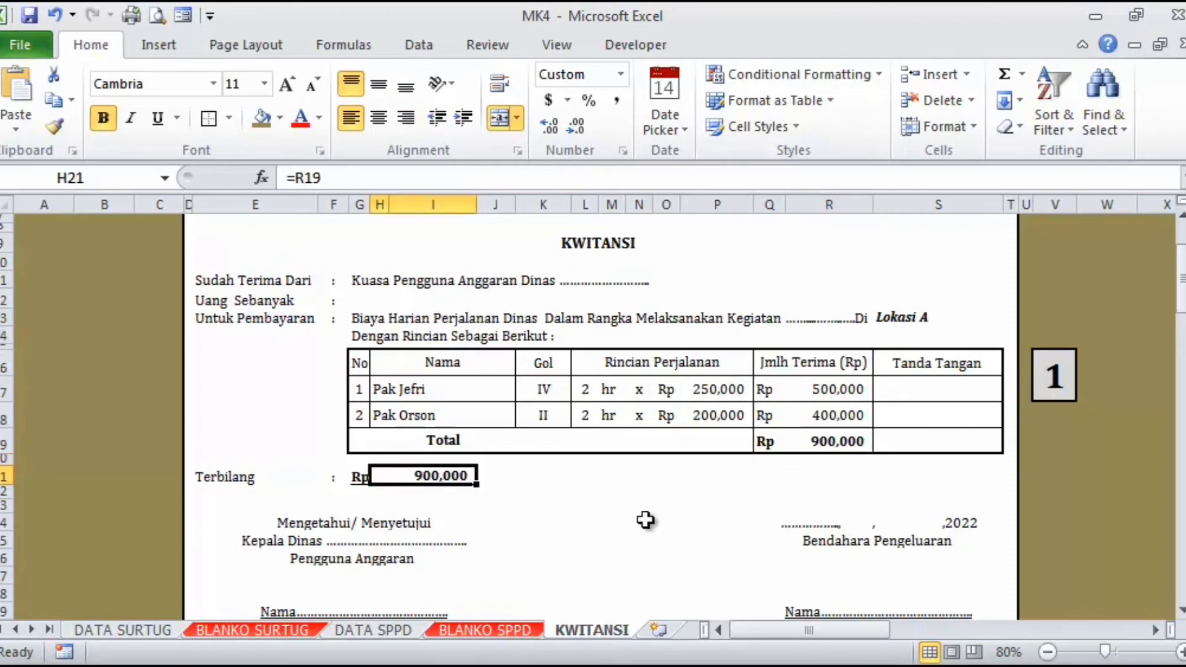
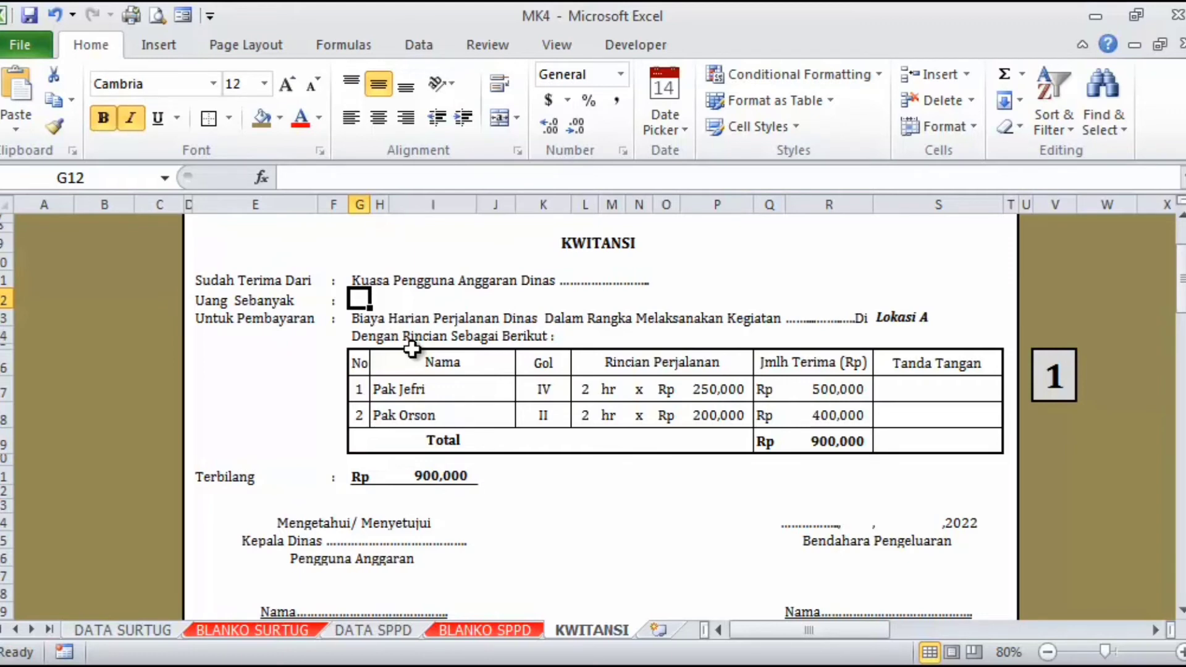
- Enter =terbilang(H21) in G12 so the 900,000 total reads 'sembilan ratus ribu'
{"action": "type", "text": "="}
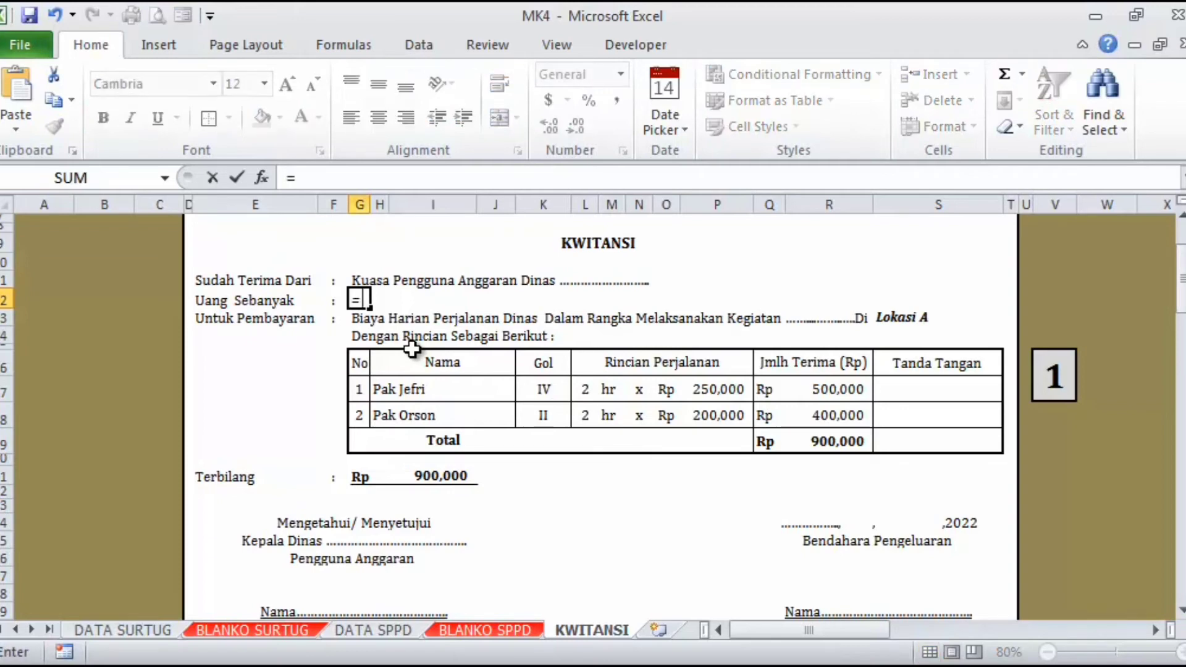
{"action": "type", "text": "TER"}
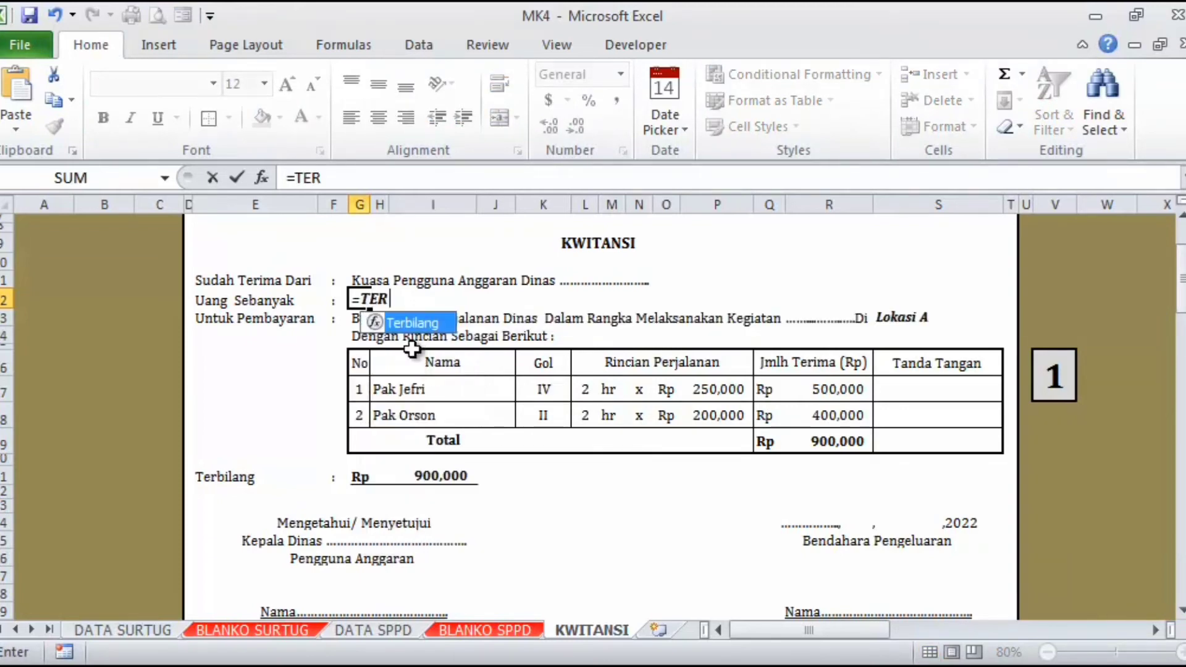
{"action": "key", "text": "Tab"}
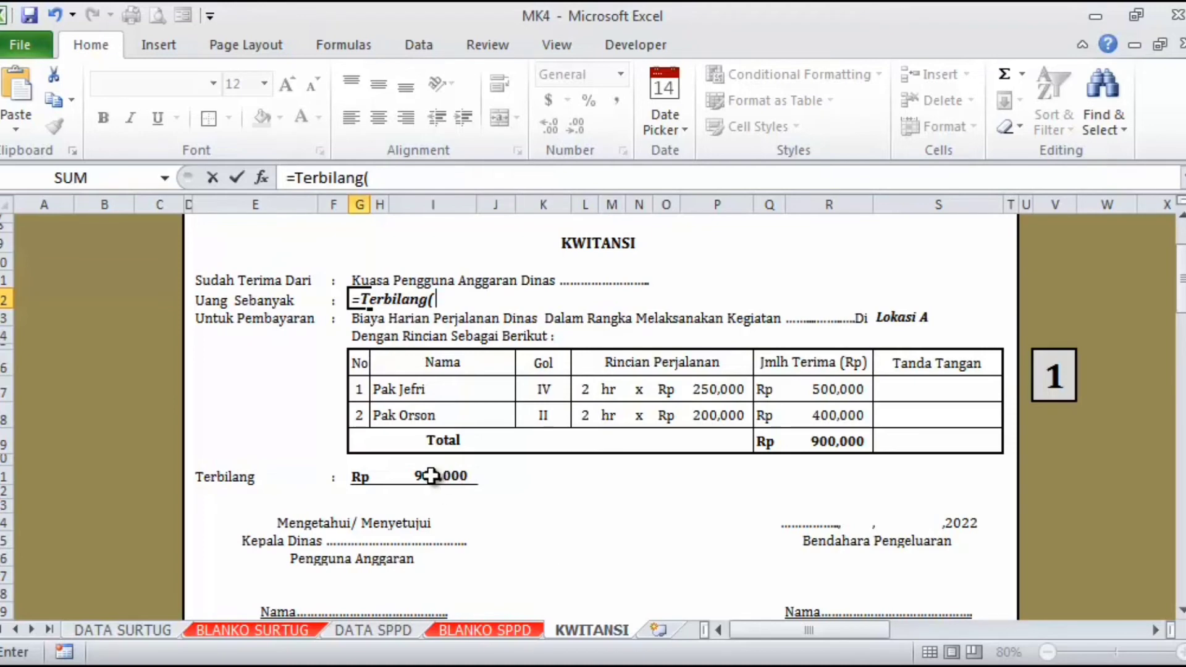
{"action": "left_click", "coordinate": [431, 475]}
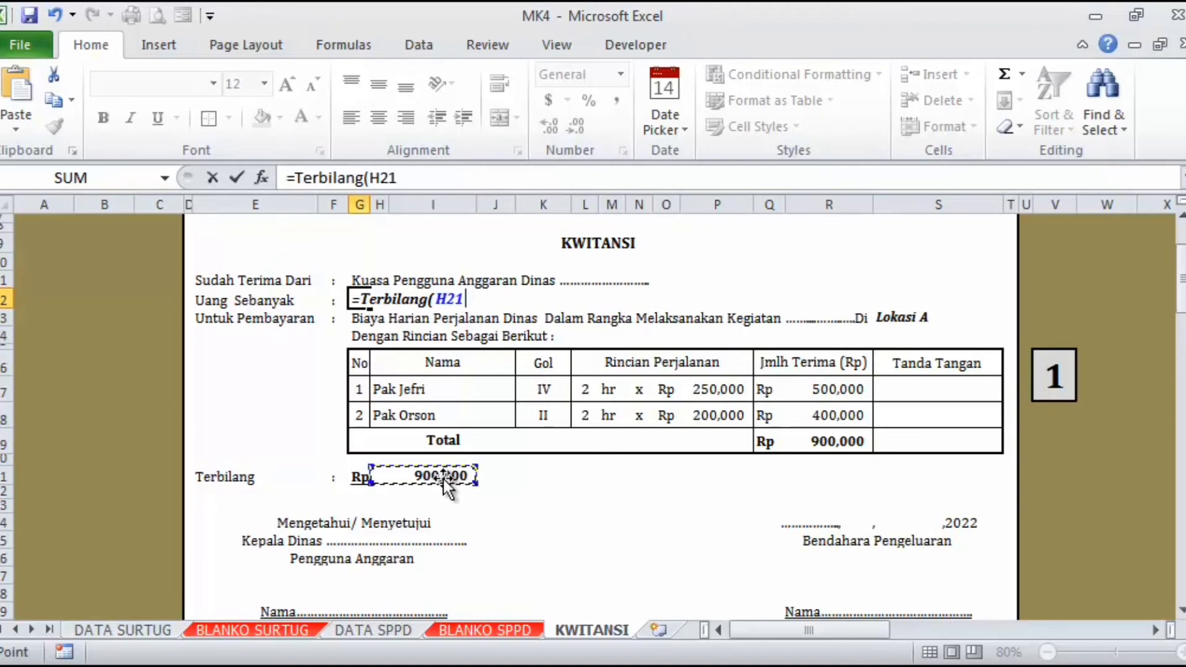
{"action": "type", "text": ")"}
{"action": "key", "text": "Return"}
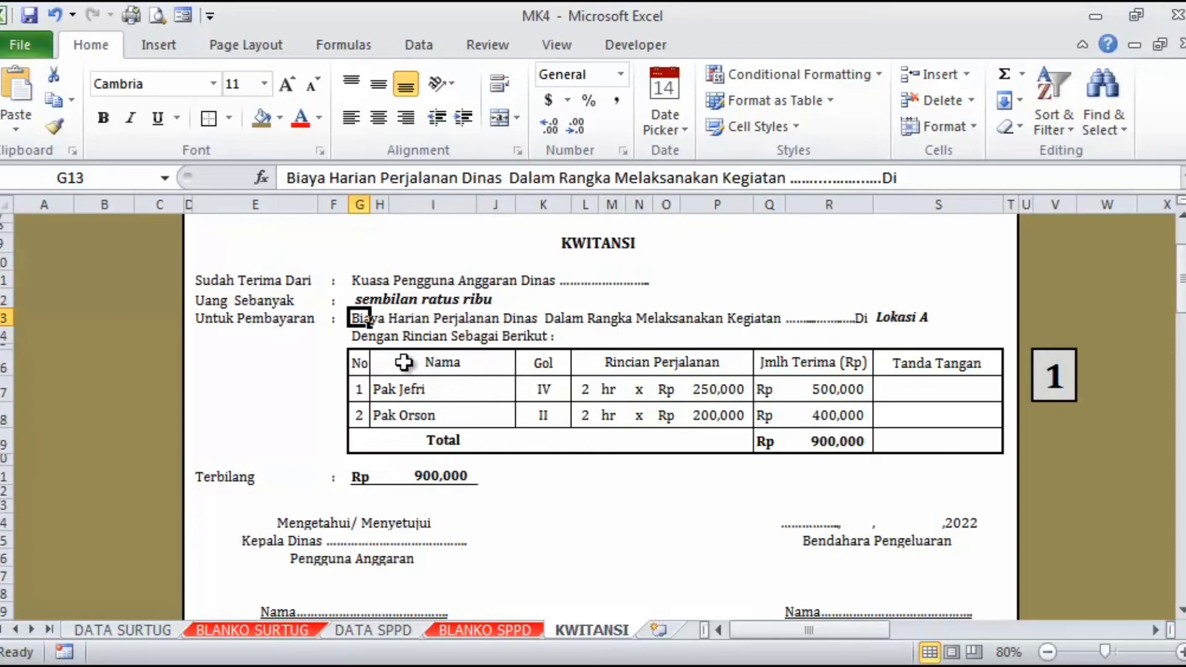
{"action": "left_click", "coordinate": [362, 294]}
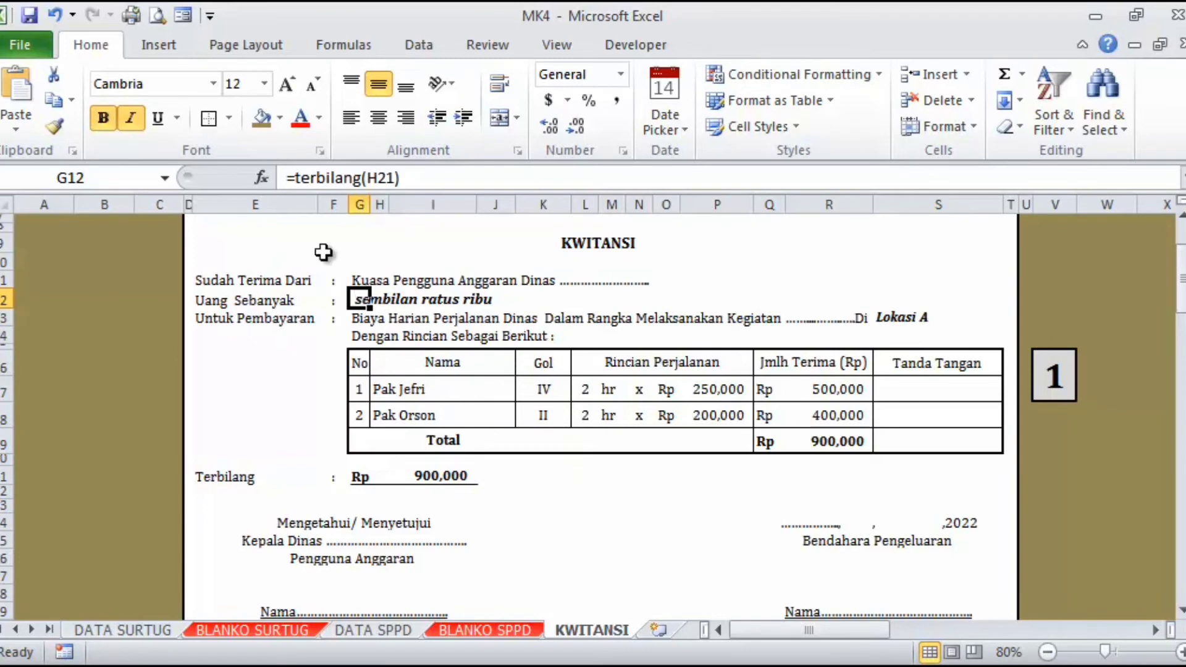
- Change G12 to =PROPER(terbilang(H21)&" RUPIAH") so it reads 'Sembilan Ratus Ribu Rupiah'
{"action": "left_click", "coordinate": [295, 178]}
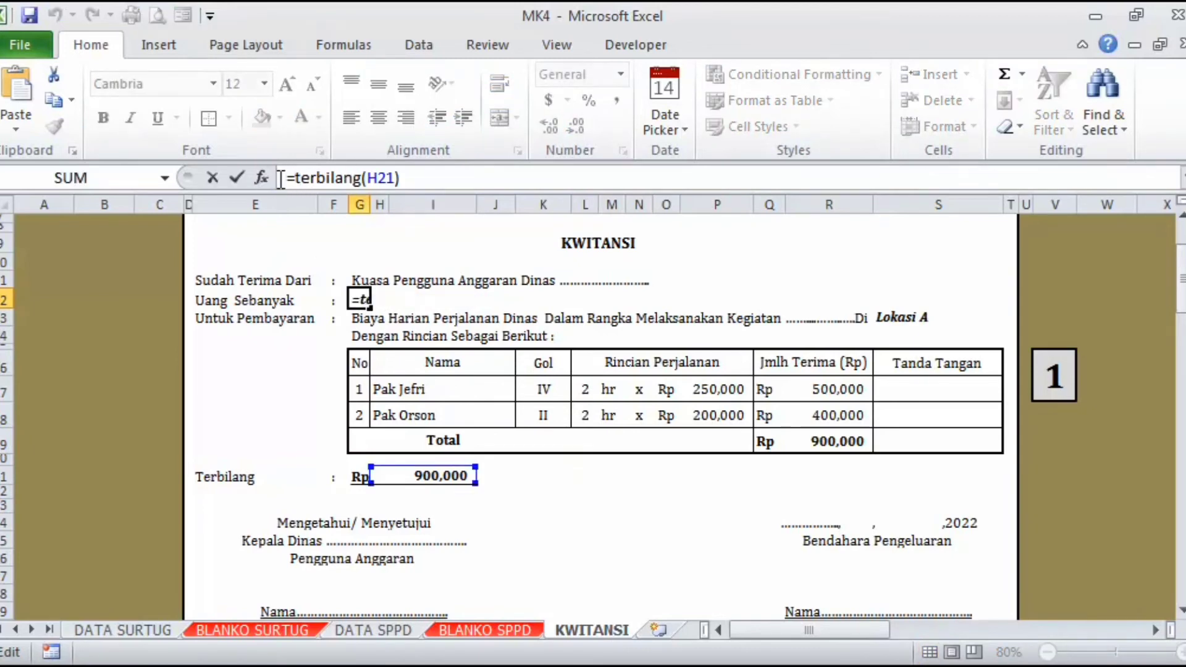
{"action": "type", "text": "PRO"}
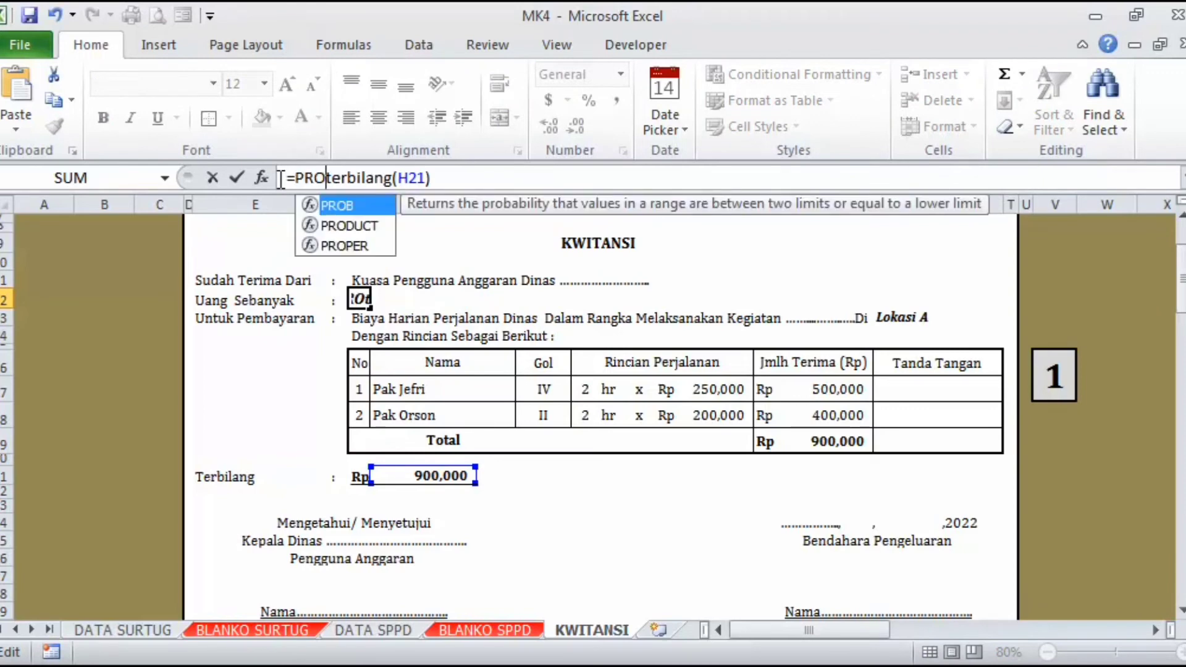
{"action": "key", "text": "Down"}
{"action": "key", "text": "Down"}
{"action": "key", "text": "Tab"}
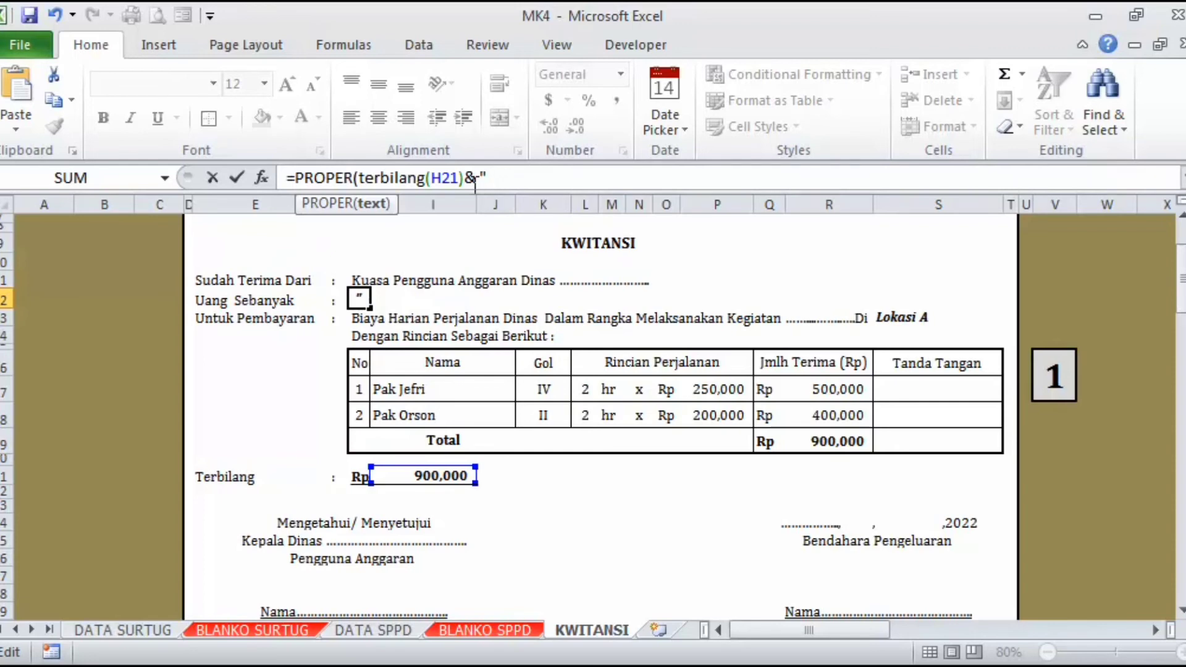
{"action": "type", "text": " RUPIAH"}
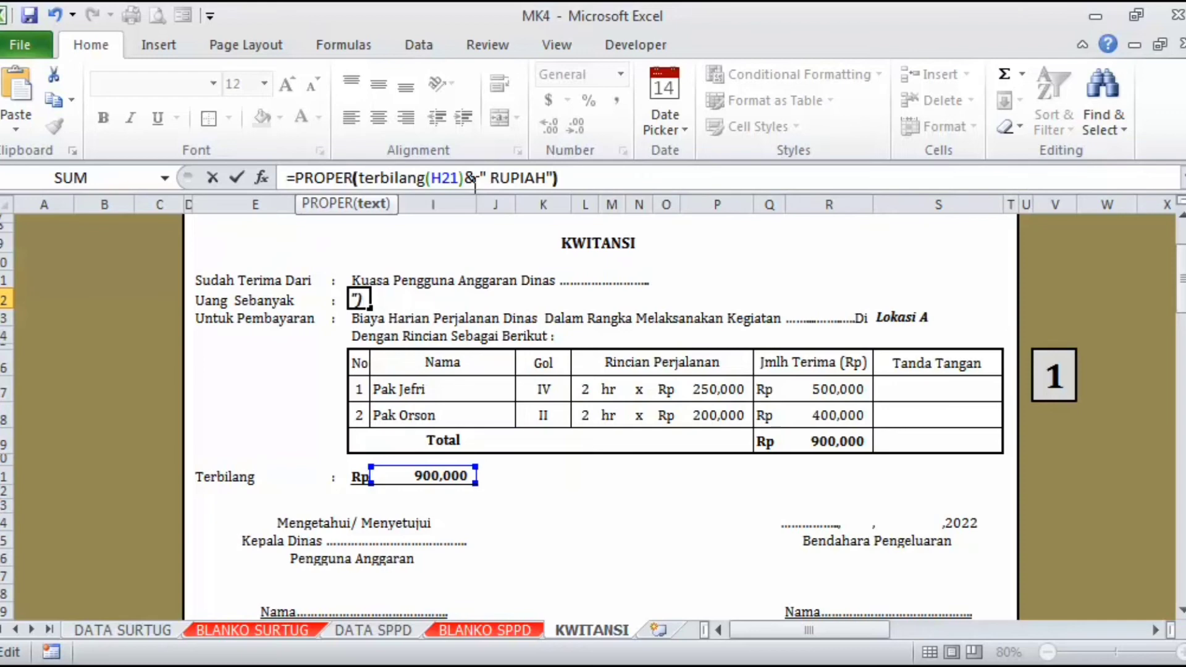
{"action": "key", "text": "Return"}
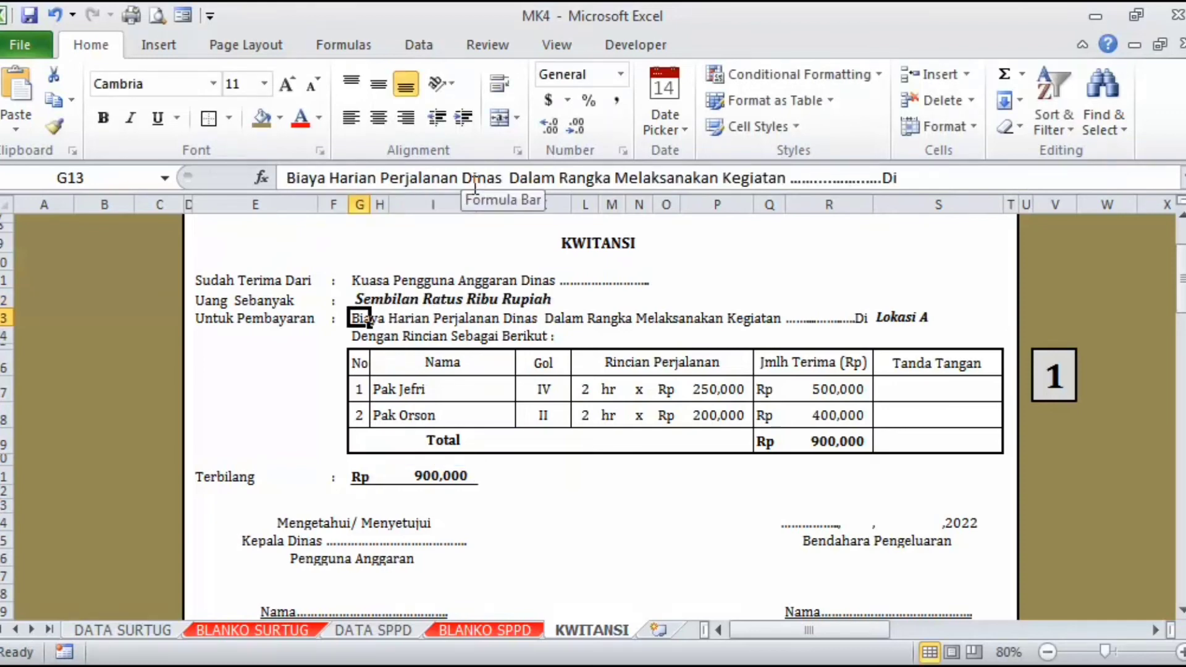
{"action": "left_click", "coordinate": [546, 346]}
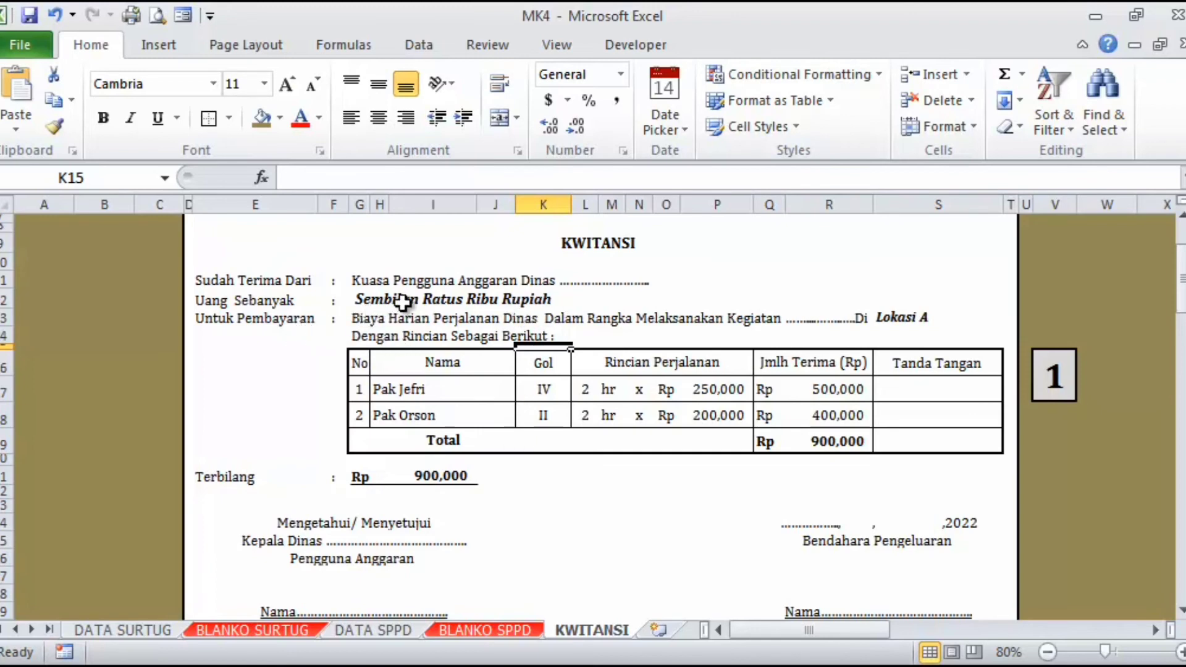
{"action": "left_click", "coordinate": [441, 316]}
{"action": "left_click", "coordinate": [499, 303]}
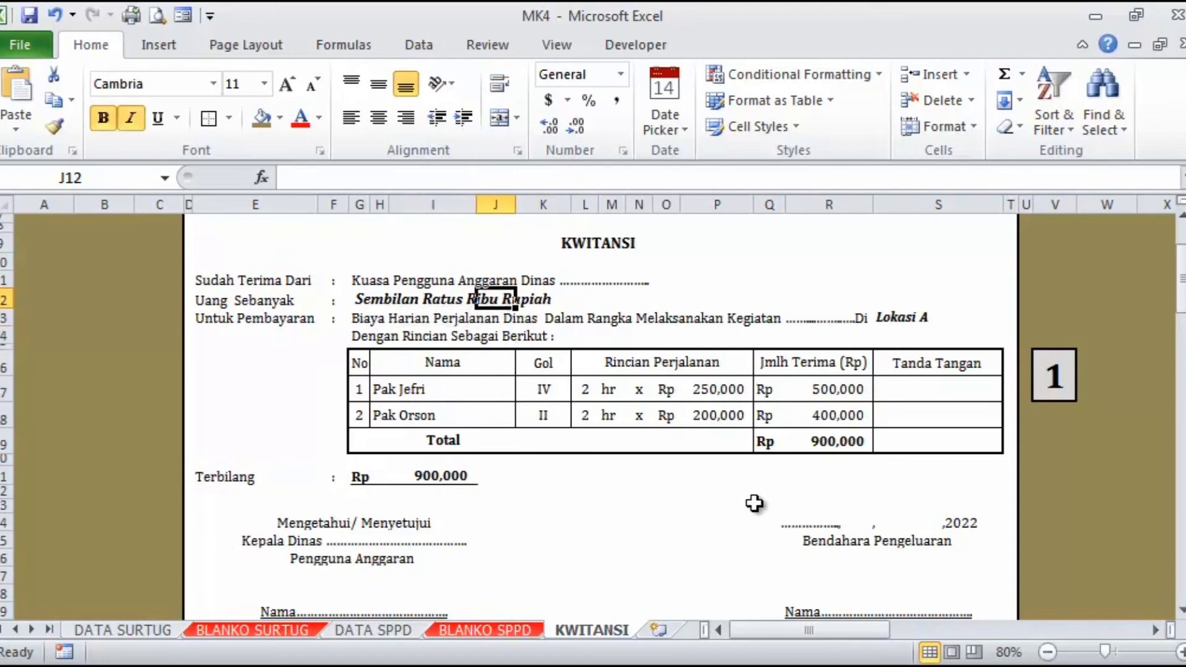
{"action": "left_click", "coordinate": [831, 441]}
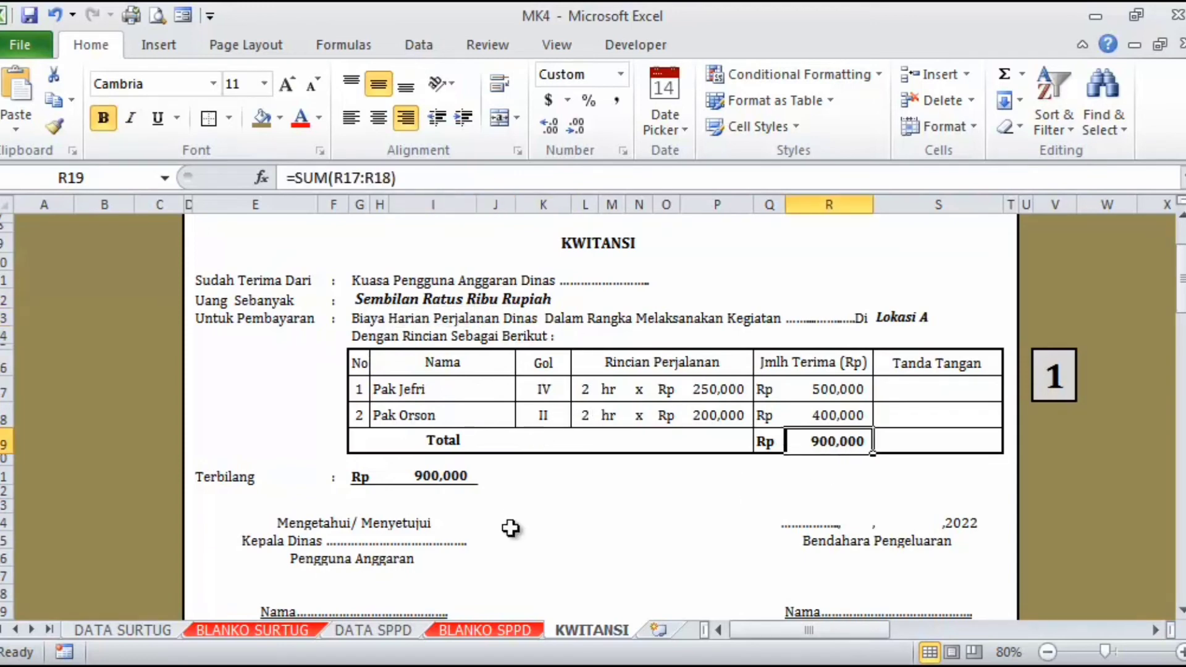
{"action": "scroll", "coordinate": [511, 529], "scroll_direction": "up", "scroll_amount": 2}
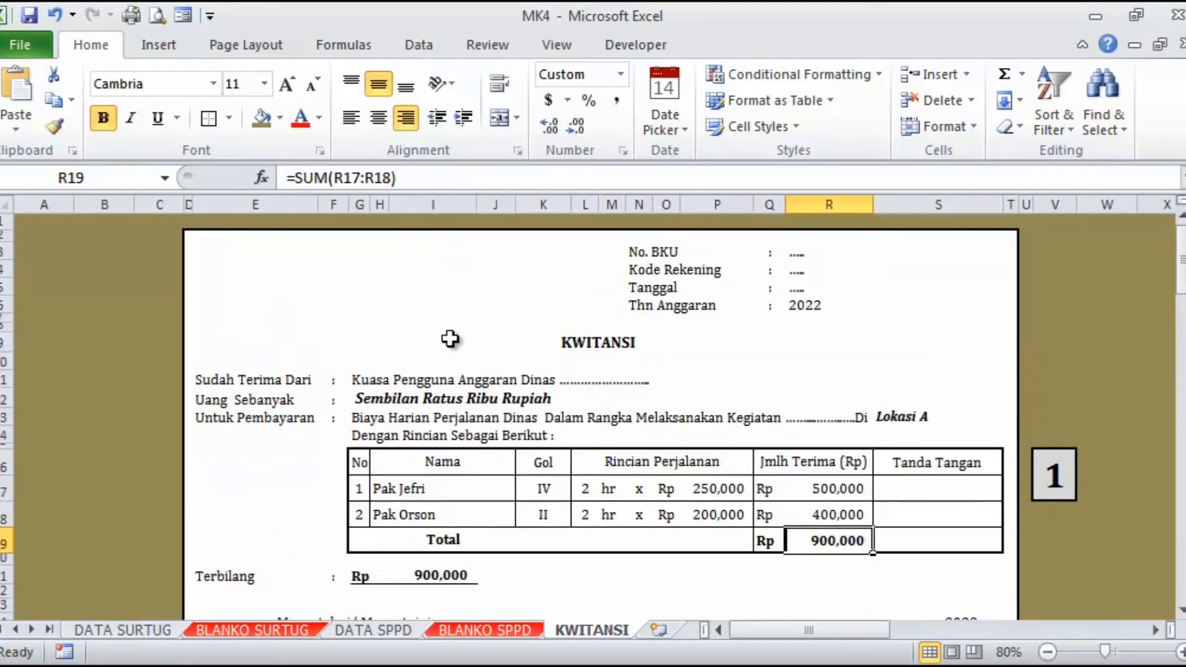
{"action": "left_click", "coordinate": [365, 392]}
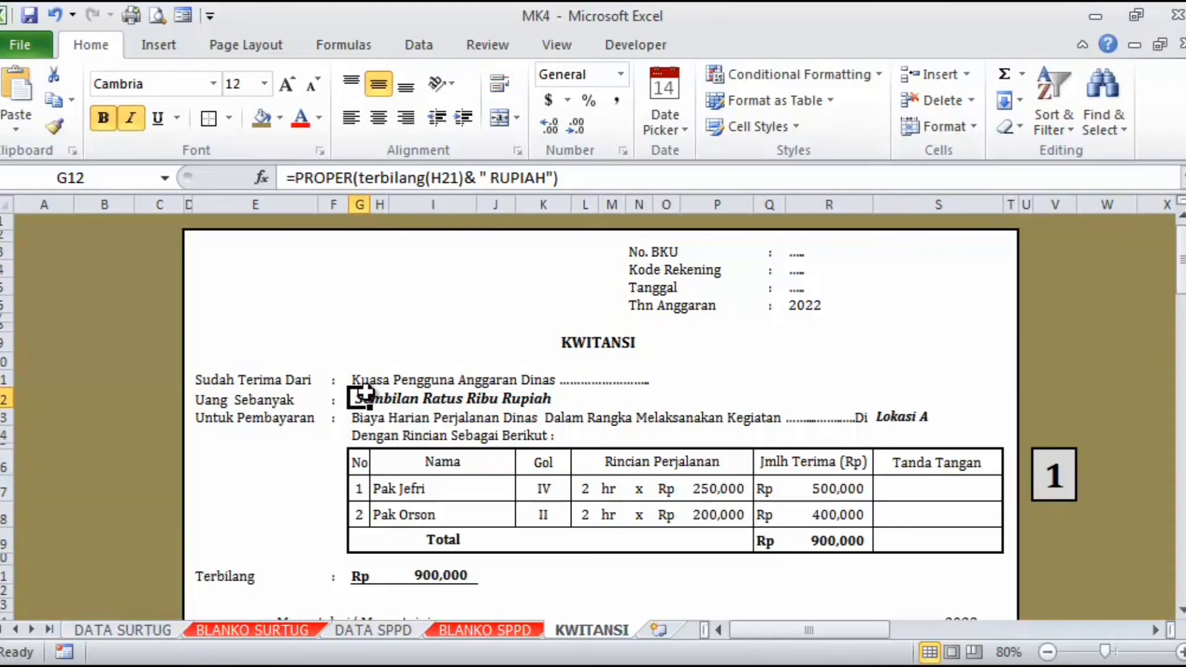
{"action": "scroll", "coordinate": [448, 457], "scroll_direction": "down", "scroll_amount": 3}
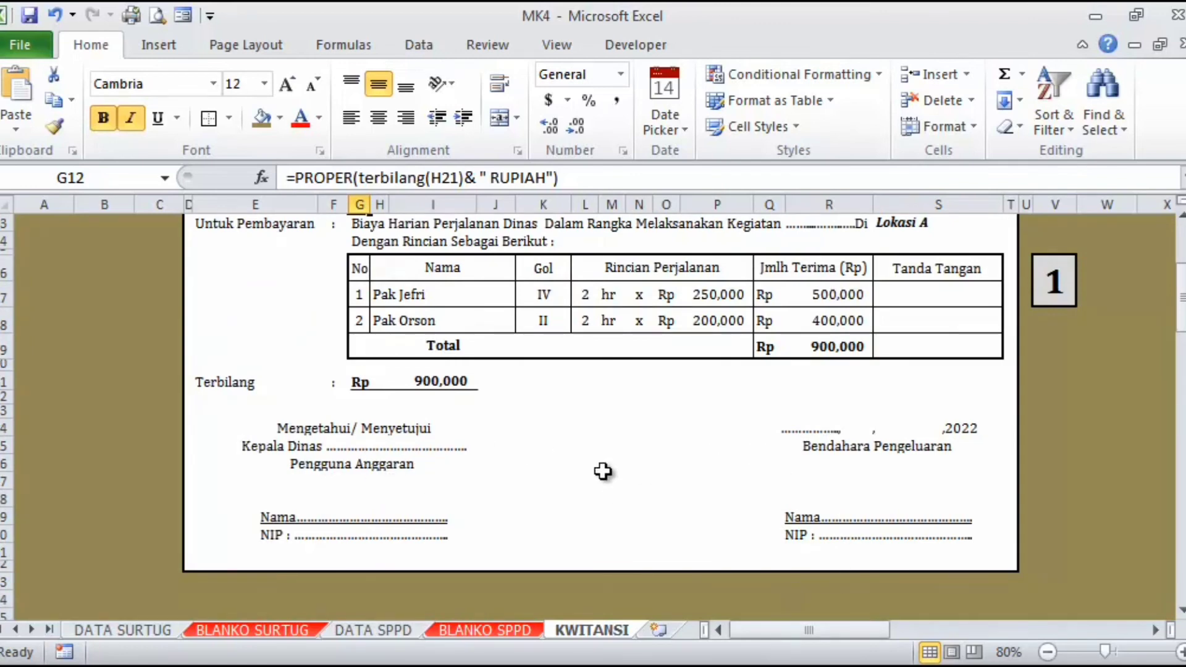
{"action": "scroll", "coordinate": [603, 471], "scroll_direction": "up", "scroll_amount": 2}
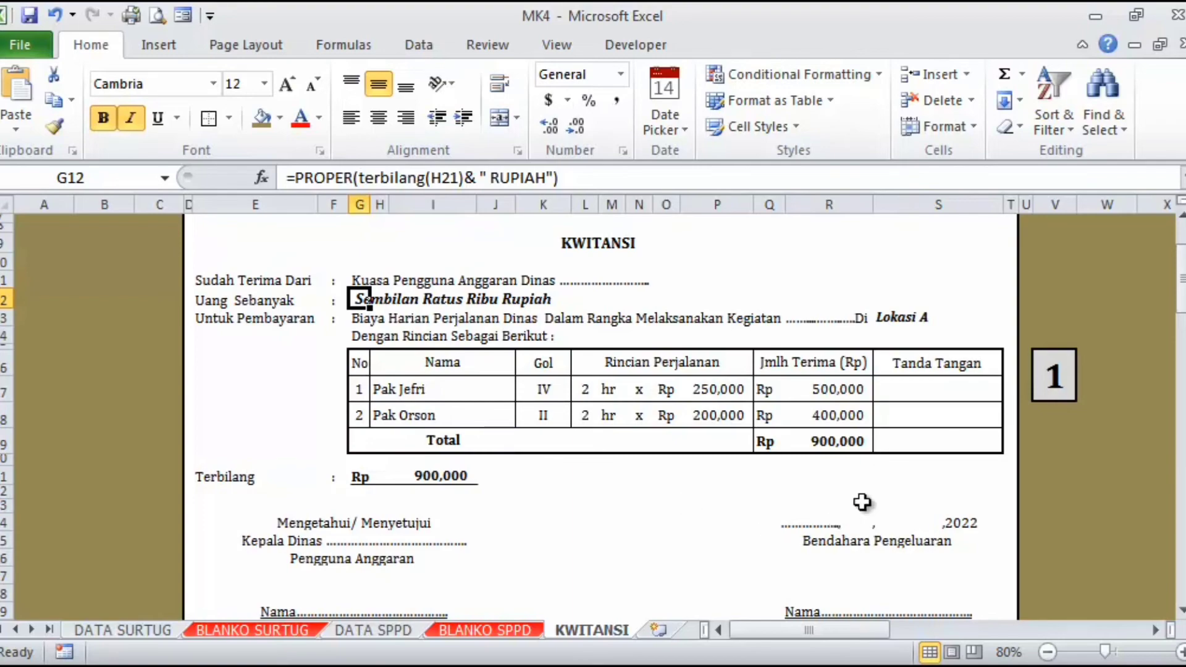
{"action": "left_click", "coordinate": [1050, 377]}
{"action": "scroll", "coordinate": [676, 532], "scroll_direction": "down", "scroll_amount": 4}
{"action": "scroll", "coordinate": [675, 532], "scroll_direction": "up", "scroll_amount": 4}
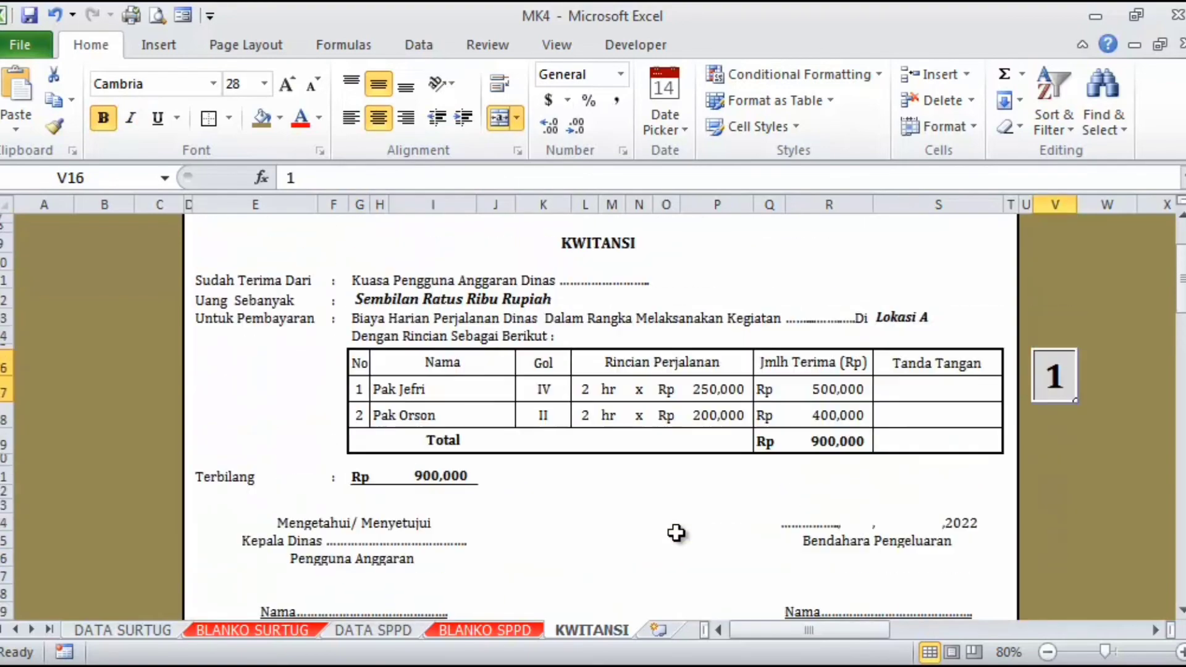
{"action": "scroll", "coordinate": [677, 532], "scroll_direction": "up", "scroll_amount": 2}
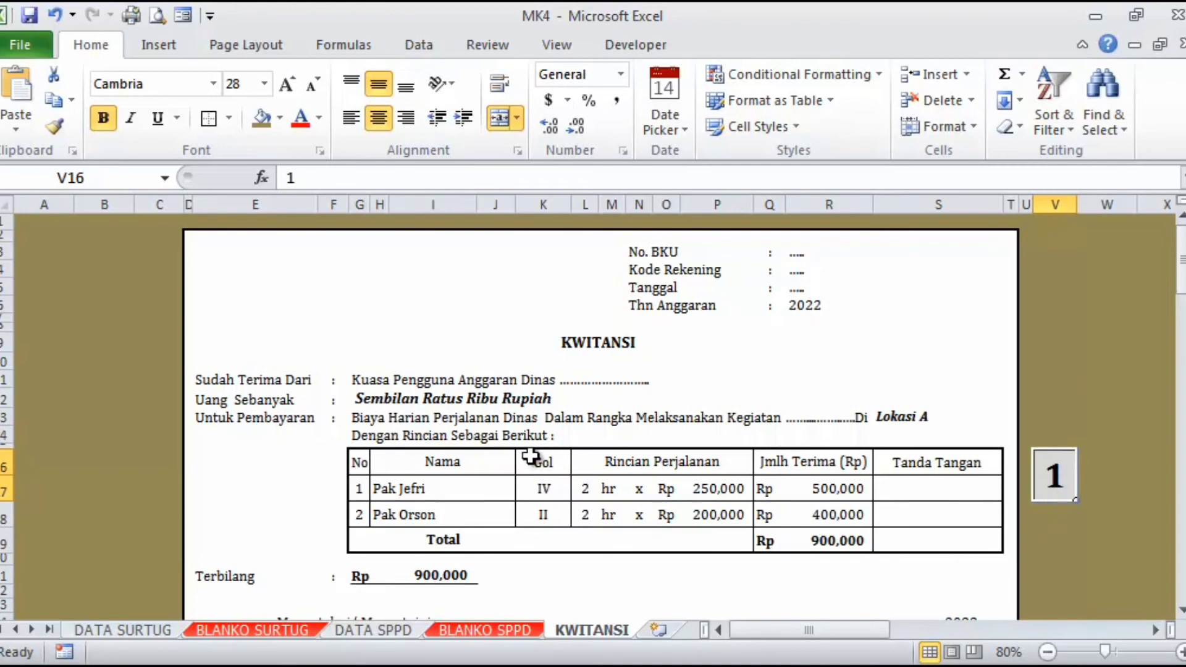
{"action": "scroll", "coordinate": [747, 475], "scroll_direction": "down", "scroll_amount": 2}
{"action": "scroll", "coordinate": [731, 498], "scroll_direction": "down", "scroll_amount": 2}
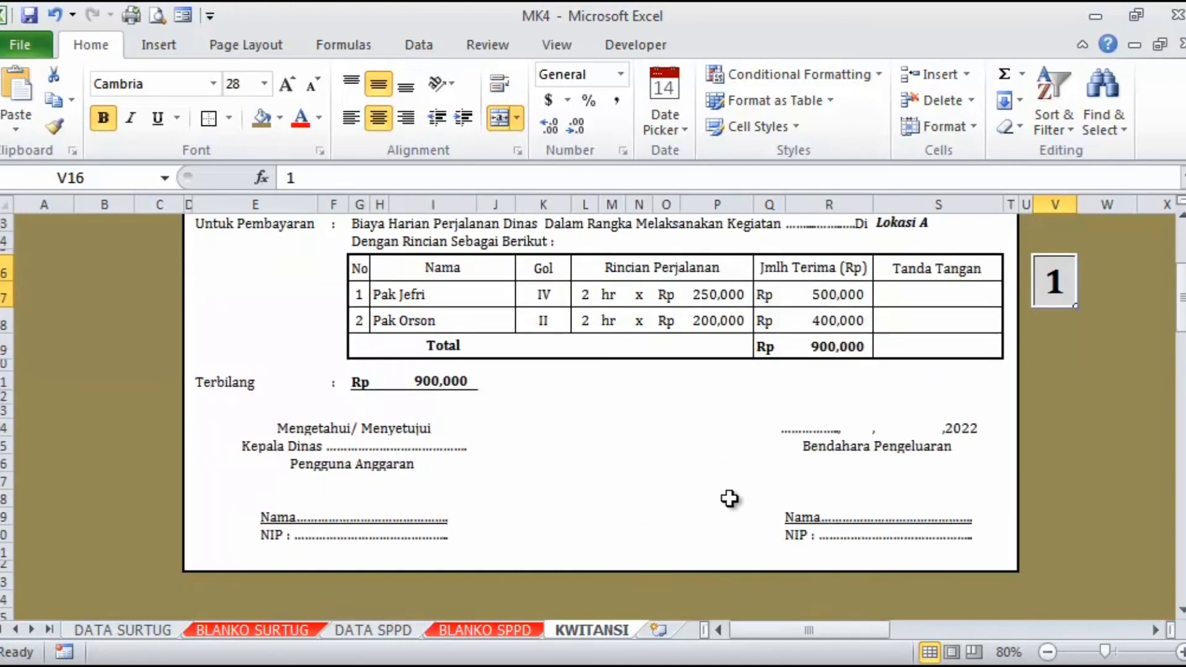
{"action": "scroll", "coordinate": [730, 494], "scroll_direction": "up", "scroll_amount": 2}
{"action": "scroll", "coordinate": [730, 498], "scroll_direction": "up", "scroll_amount": 2}
{"action": "scroll", "coordinate": [729, 498], "scroll_direction": "down", "scroll_amount": 2}
{"action": "scroll", "coordinate": [657, 498], "scroll_direction": "down", "scroll_amount": 1}
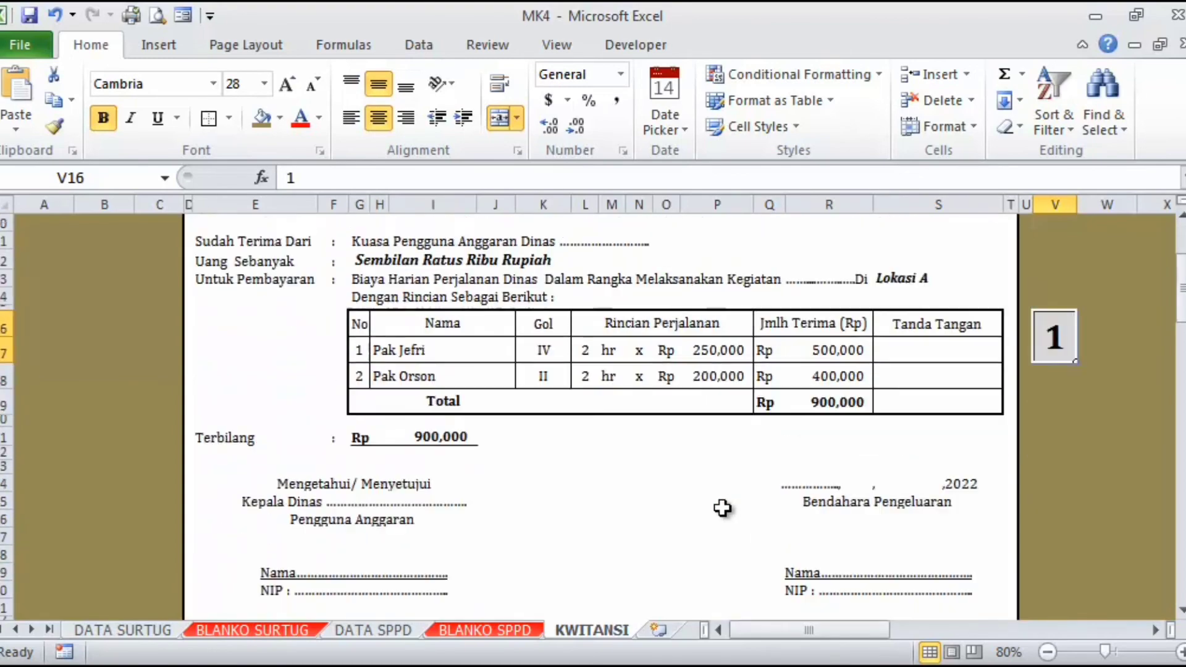
{"action": "scroll", "coordinate": [720, 509], "scroll_direction": "up", "scroll_amount": 3}
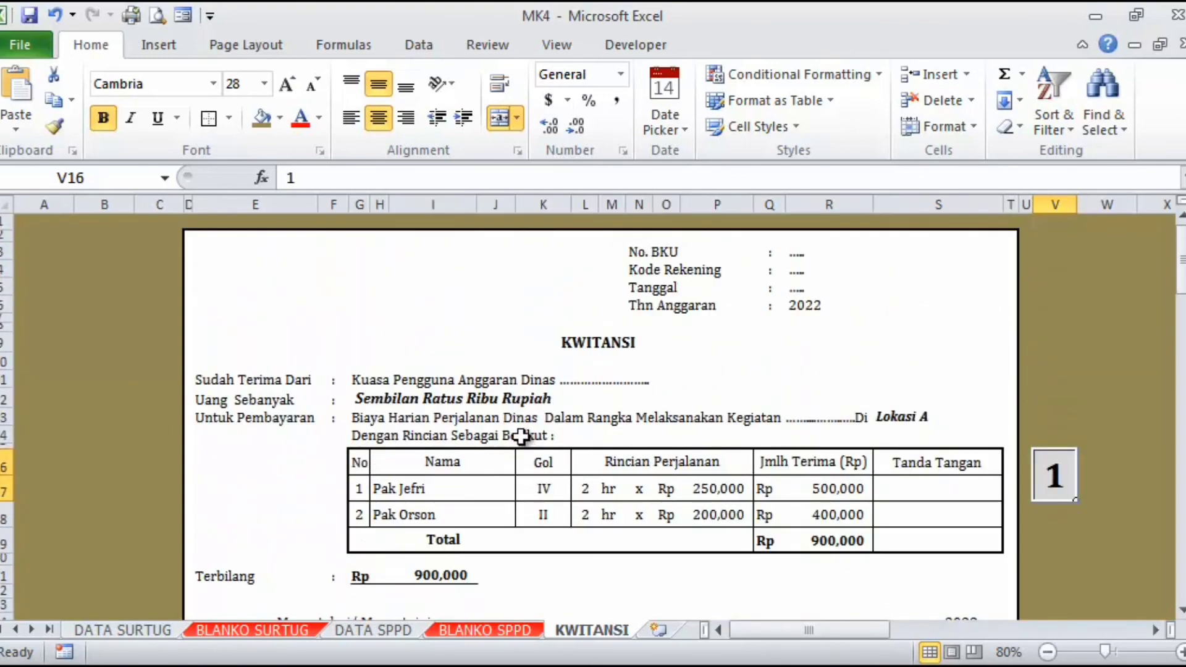
{"action": "scroll", "coordinate": [624, 457], "scroll_direction": "down", "scroll_amount": 2}
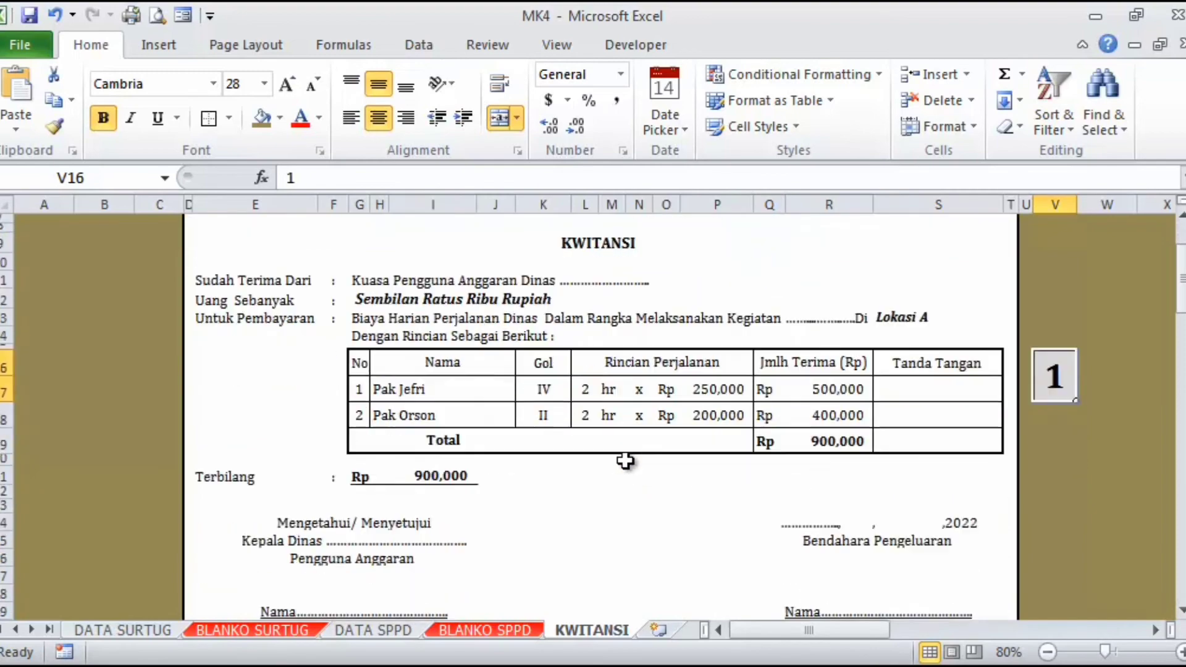
{"action": "scroll", "coordinate": [625, 460], "scroll_direction": "down", "scroll_amount": 2}
{"action": "scroll", "coordinate": [627, 468], "scroll_direction": "up", "scroll_amount": 4}
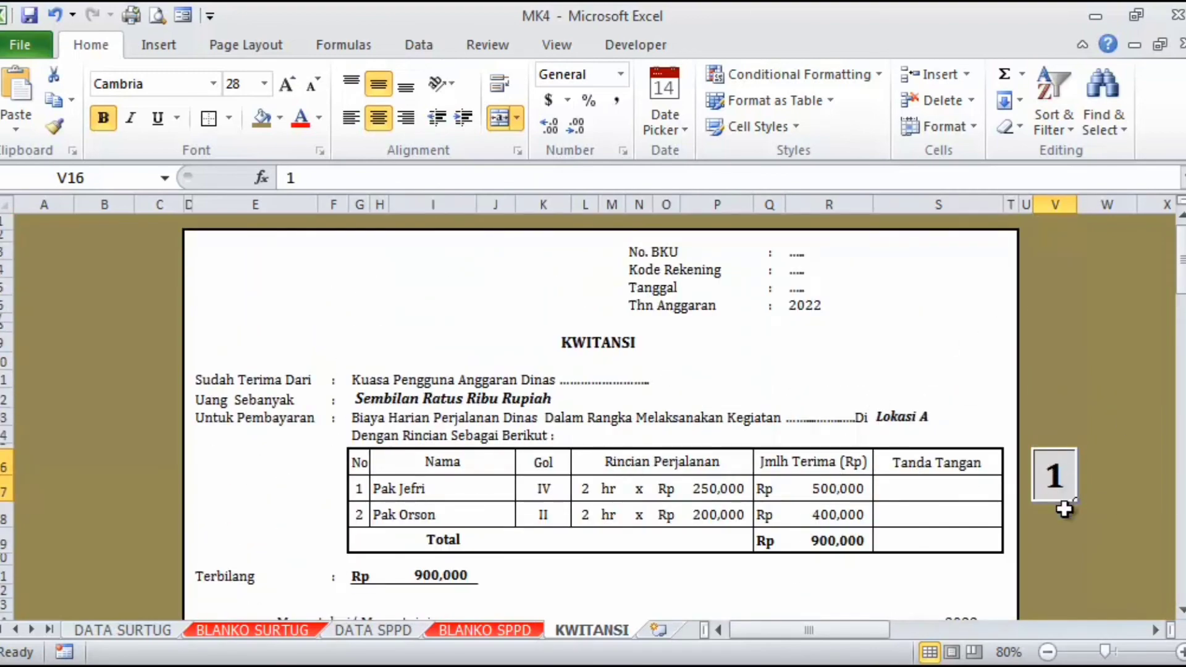
- Set V16 to record 2 and check the formula behind the payee name cell
{"action": "type", "text": "2"}
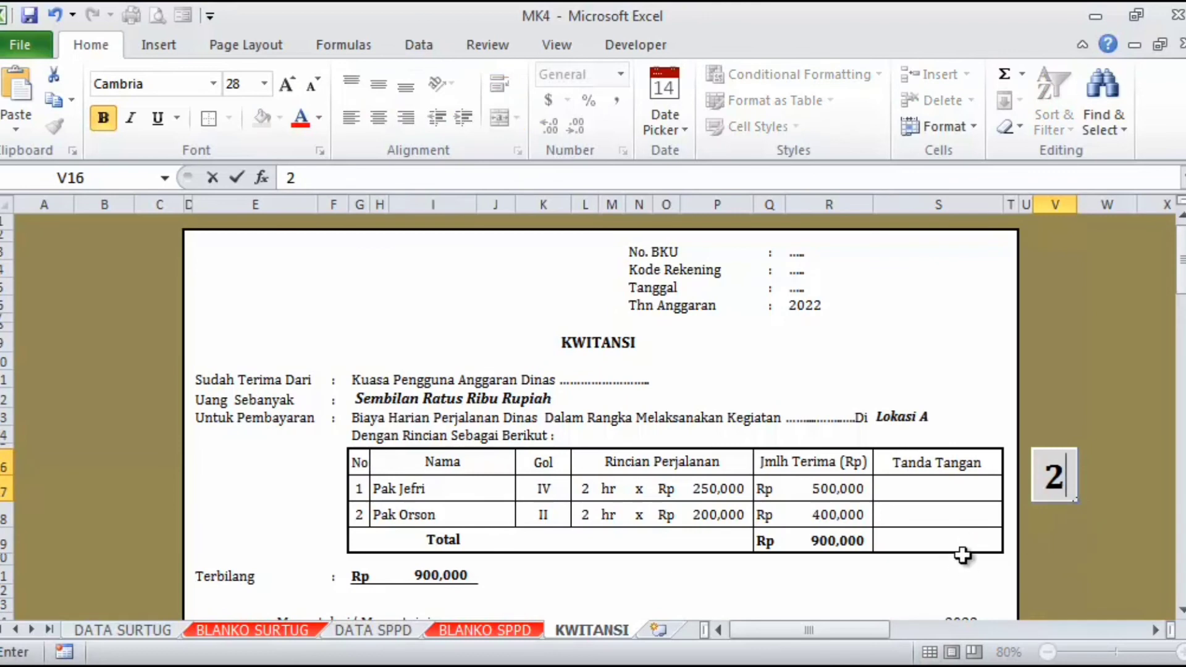
{"action": "left_click", "coordinate": [1072, 549]}
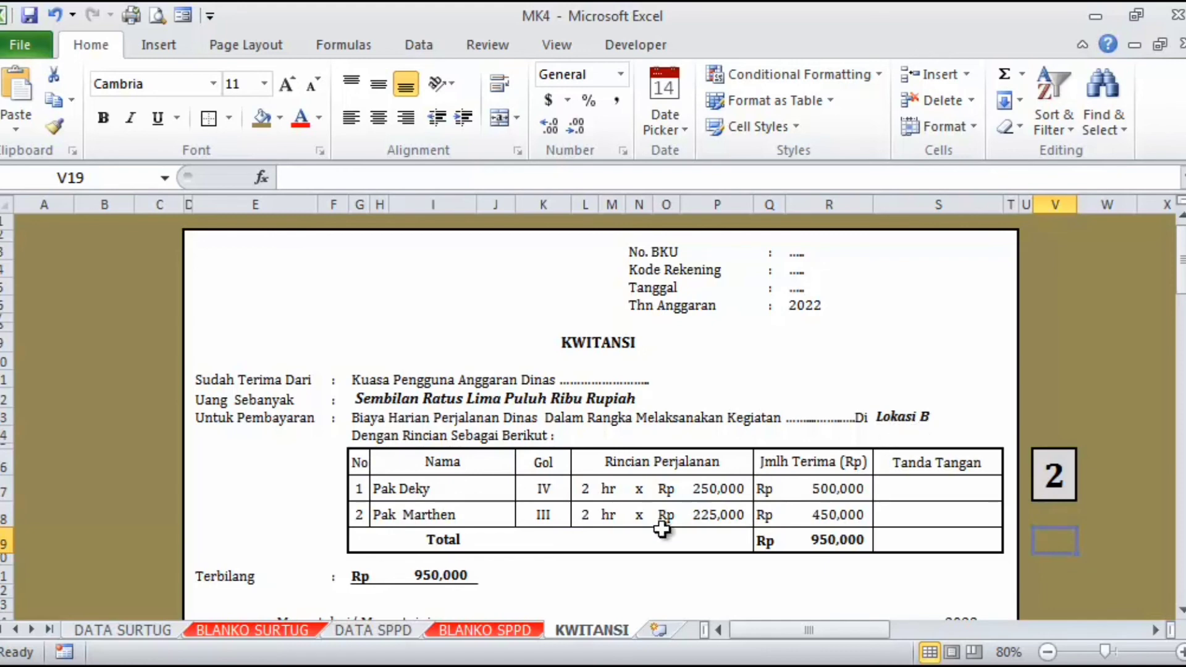
{"action": "left_click", "coordinate": [428, 487]}
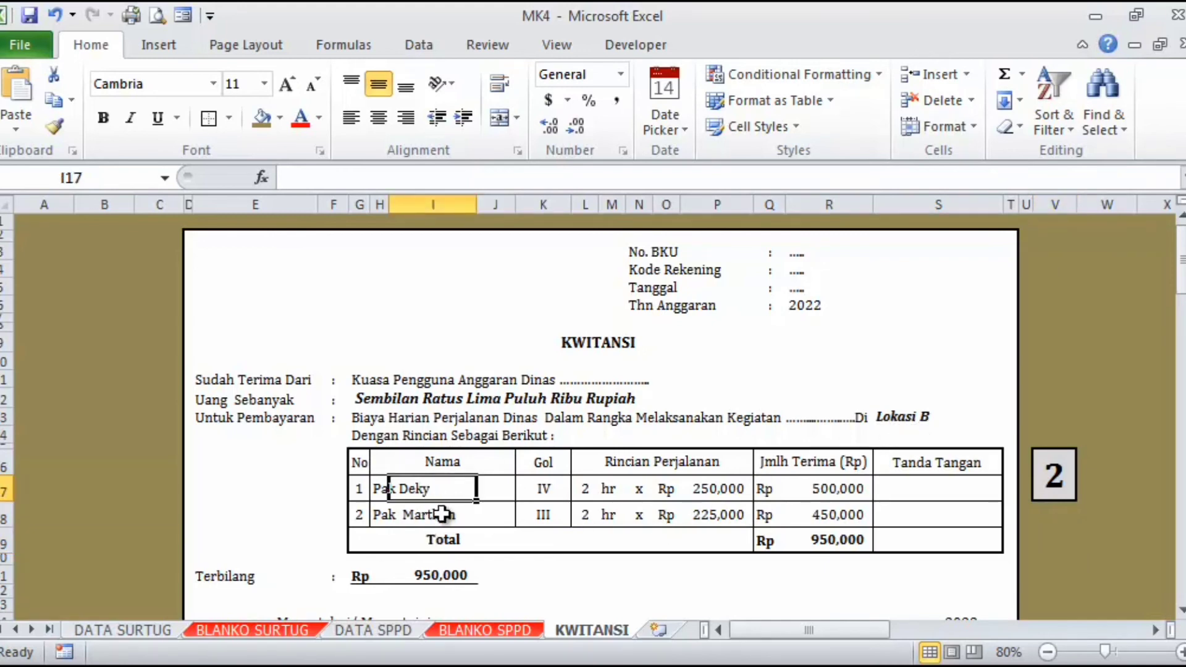
- Inspect the Gol VLOOKUP and daily-rate IF formulas, then reselect V16
{"action": "left_click", "coordinate": [543, 494]}
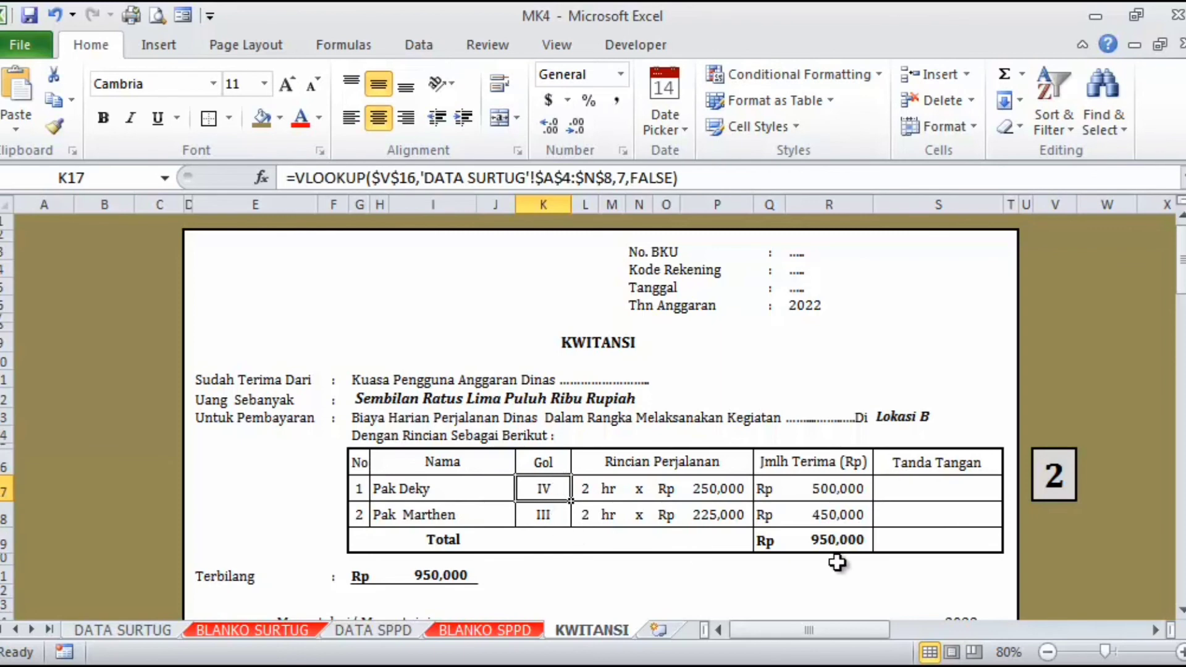
{"action": "scroll", "coordinate": [714, 510], "scroll_direction": "down", "scroll_amount": 2}
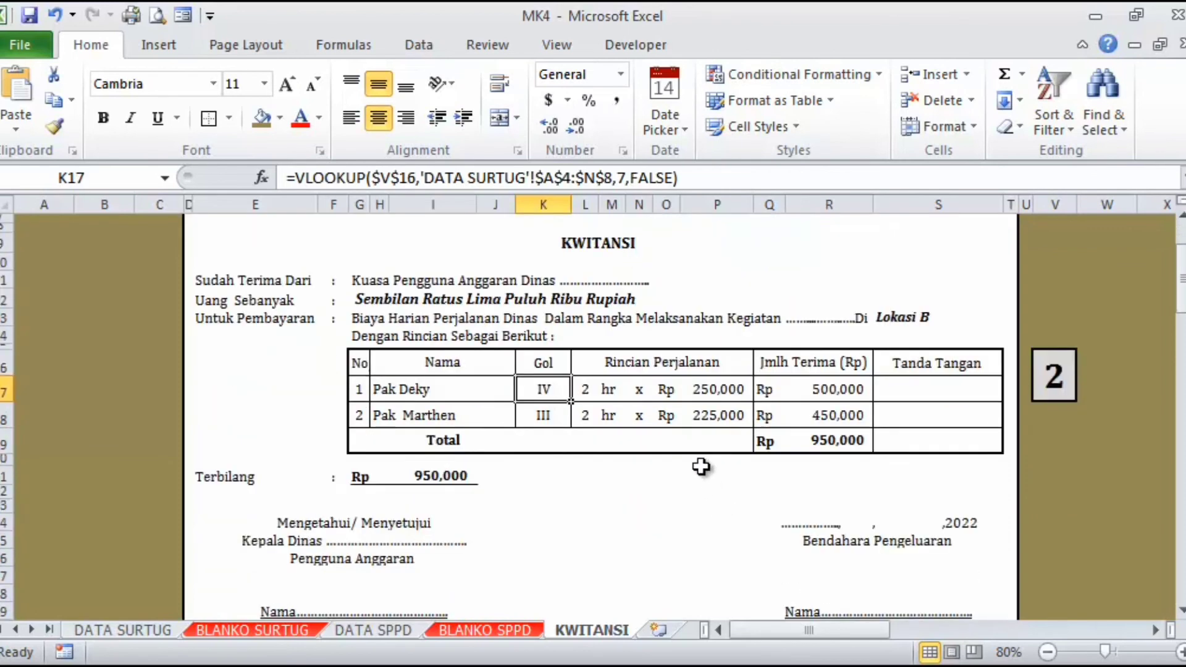
{"action": "left_click", "coordinate": [717, 384]}
{"action": "left_click", "coordinate": [698, 415]}
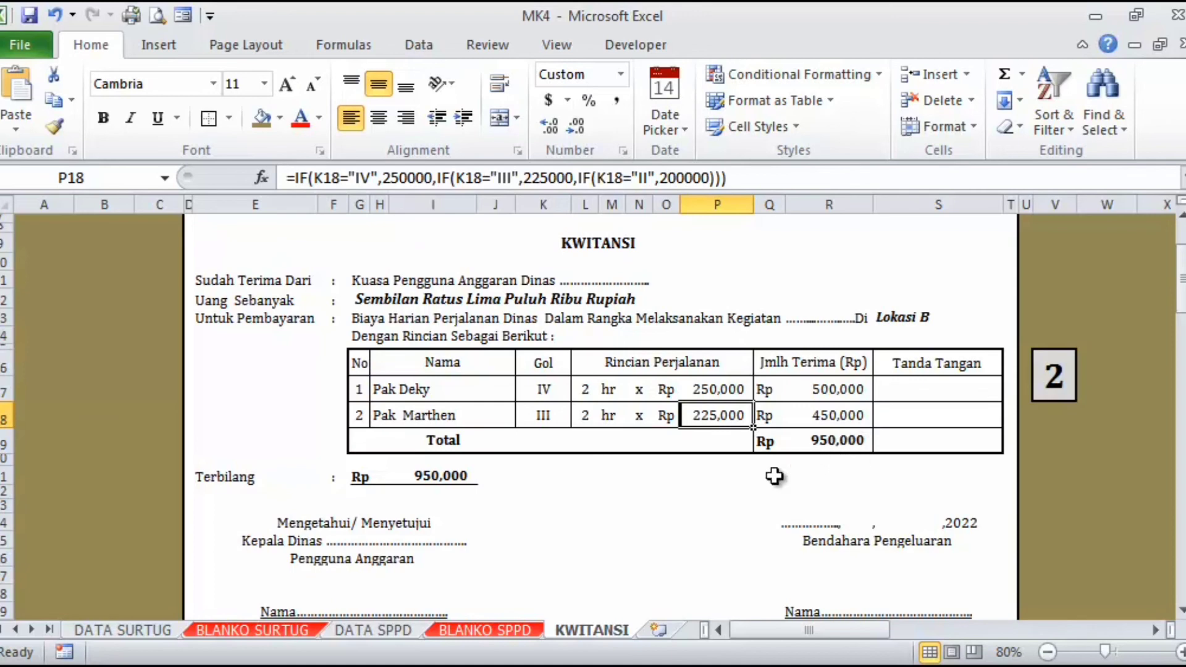
{"action": "scroll", "coordinate": [586, 472], "scroll_direction": "up", "scroll_amount": 1}
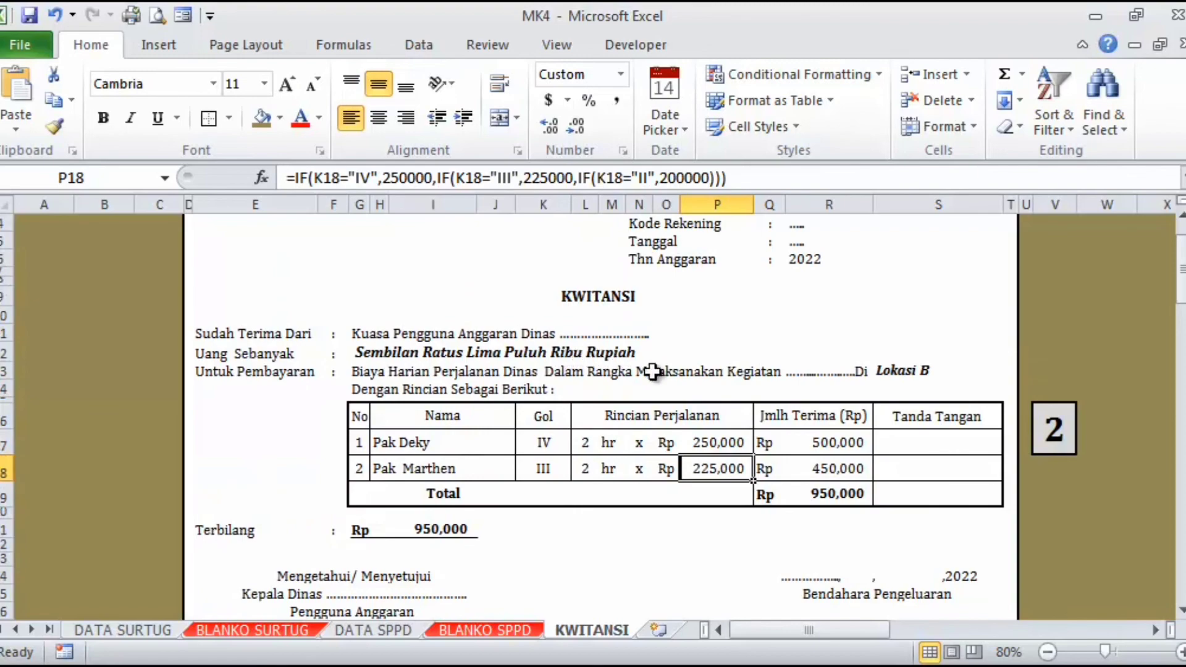
{"action": "scroll", "coordinate": [640, 501], "scroll_direction": "down", "scroll_amount": 3}
{"action": "scroll", "coordinate": [641, 502], "scroll_direction": "up", "scroll_amount": 3}
{"action": "left_click", "coordinate": [1044, 436]}
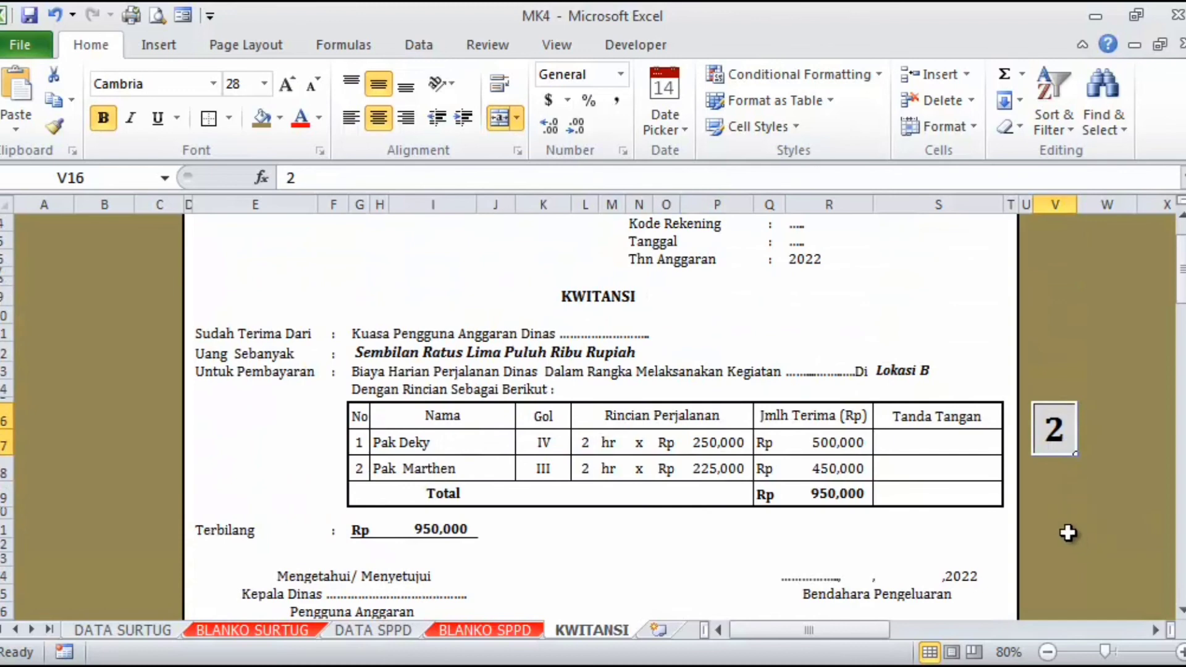
- Set the record number in V16 to 3 and review the refreshed receipt
{"action": "type", "text": "3"}
{"action": "left_click", "coordinate": [1058, 508]}
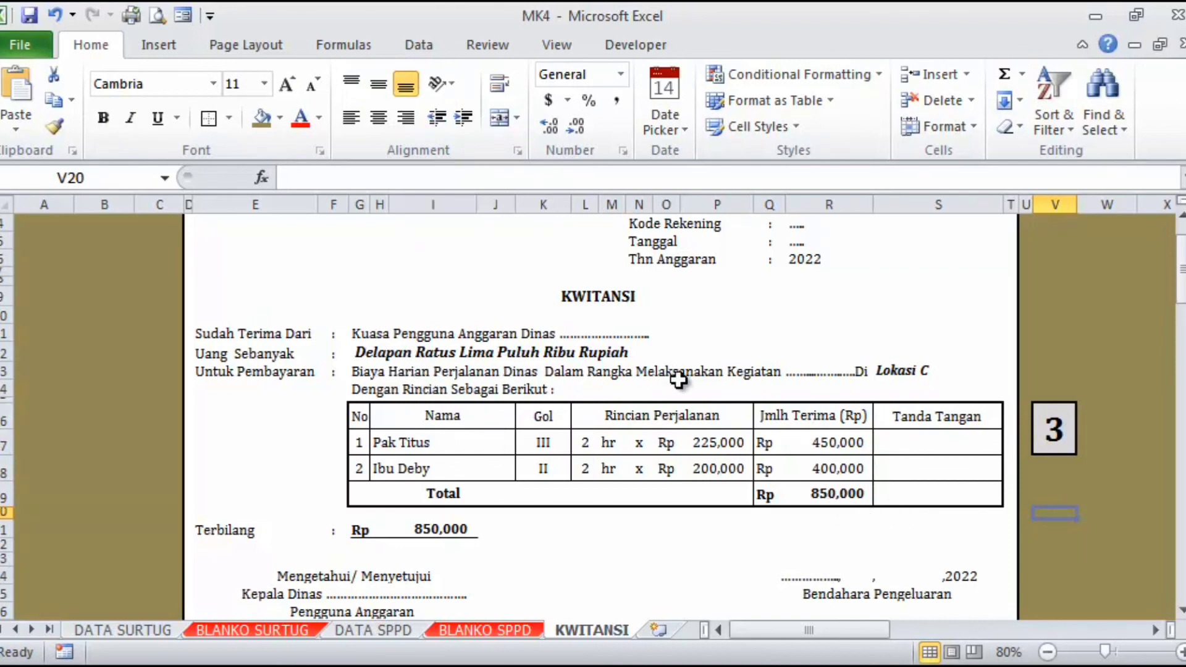
{"action": "scroll", "coordinate": [646, 476], "scroll_direction": "down", "scroll_amount": 2}
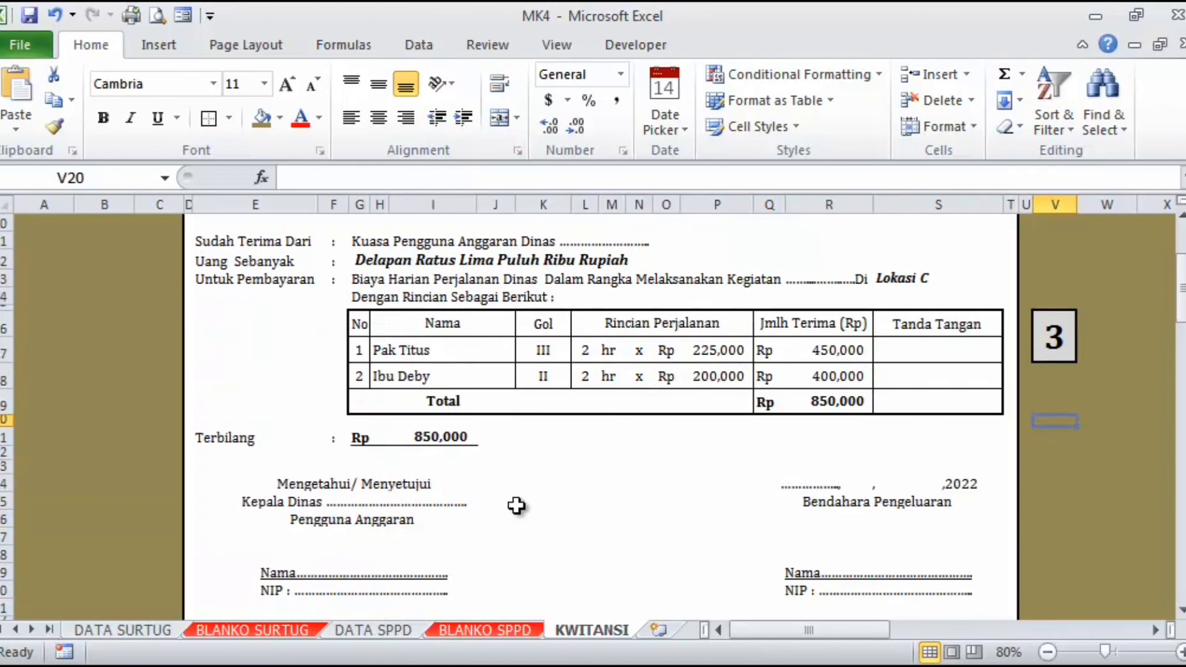
{"action": "scroll", "coordinate": [726, 548], "scroll_direction": "down", "scroll_amount": 1}
{"action": "scroll", "coordinate": [797, 494], "scroll_direction": "up", "scroll_amount": 2}
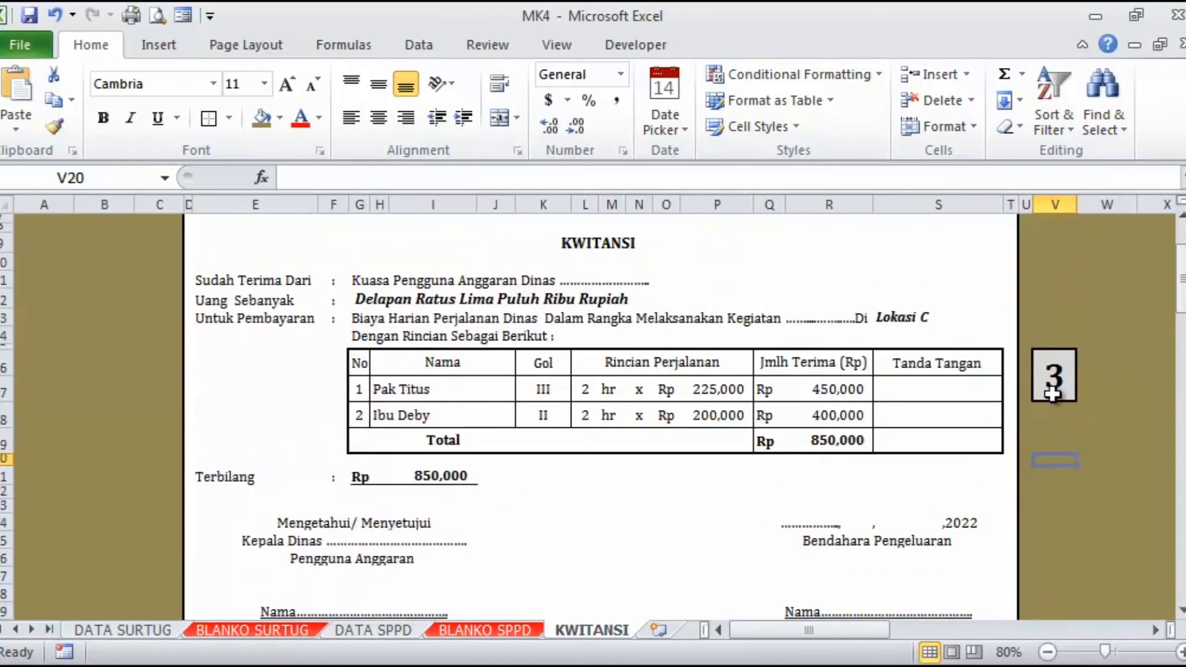
- Set V16 to record 4, showing Lokasi D and Sembilan Ratus Ribu Rupiah
{"action": "left_click", "coordinate": [1053, 380]}
{"action": "type", "text": "4"}
{"action": "left_click", "coordinate": [1061, 450]}
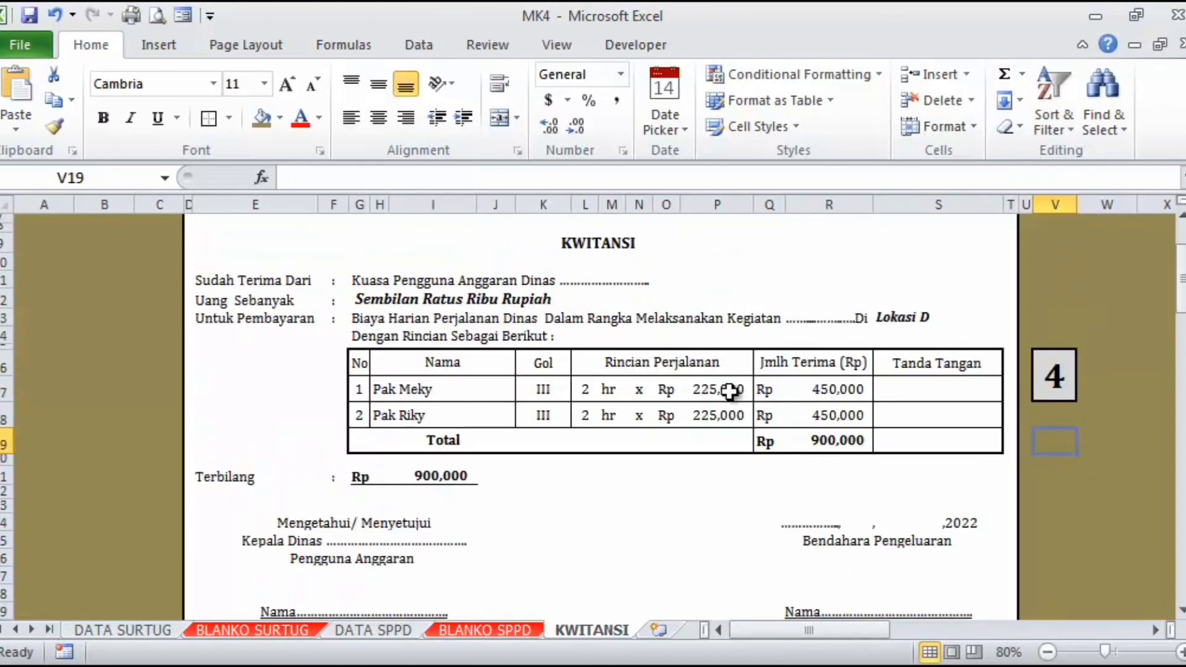
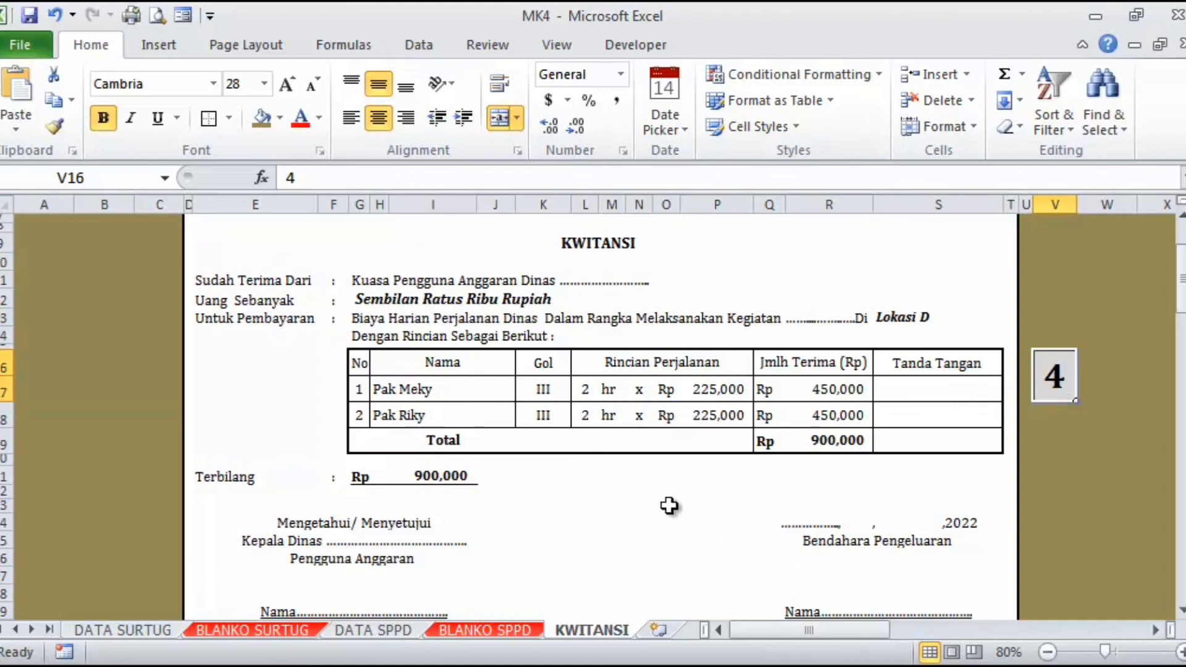
- Enter 5 in V16 and review the receipt: Pak Yandry and Ibu Ade, Rp 850,000, Lokasi E
{"action": "type", "text": "5"}
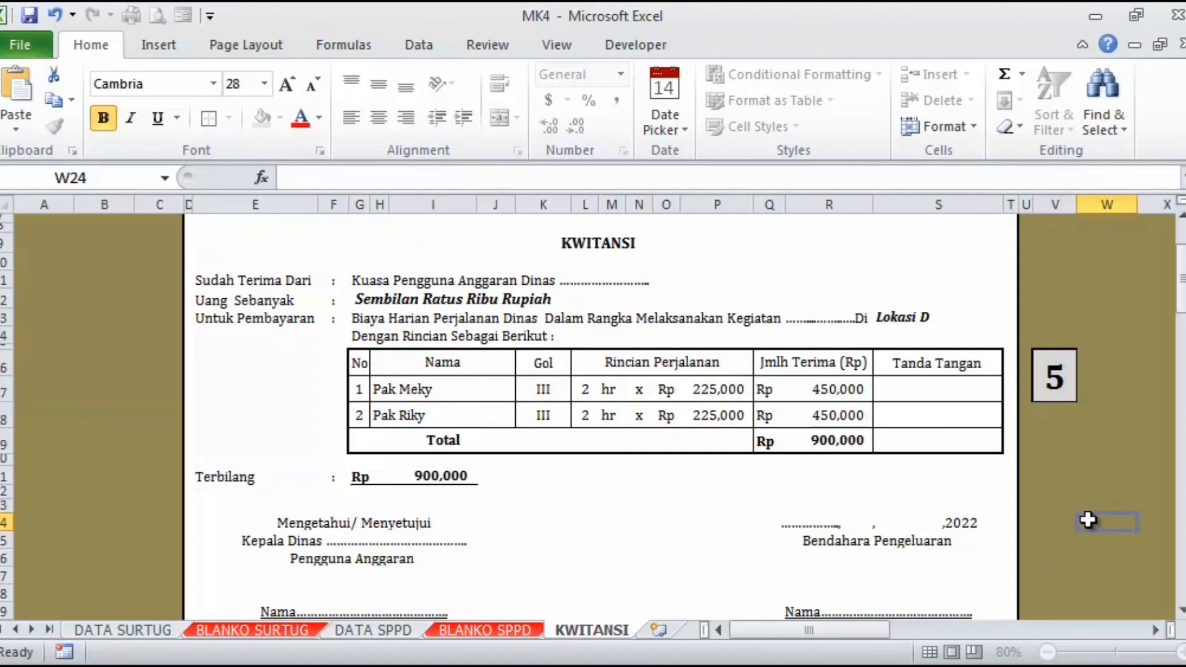
{"action": "left_click", "coordinate": [1090, 521]}
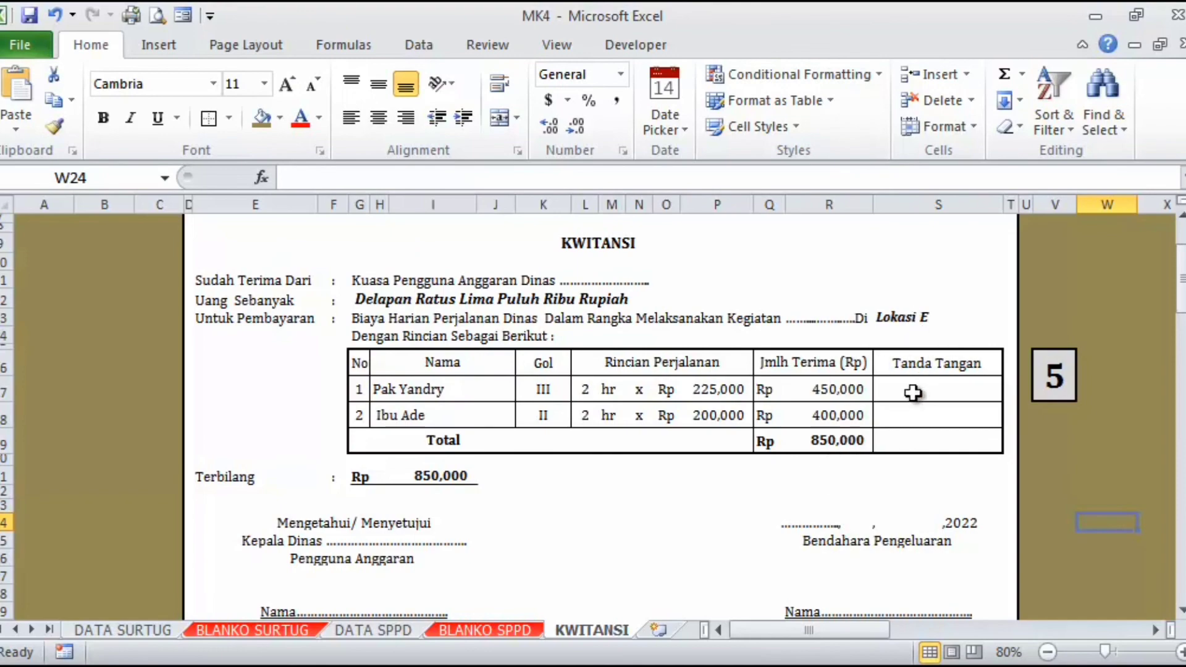
{"action": "scroll", "coordinate": [618, 468], "scroll_direction": "down", "scroll_amount": 2}
{"action": "scroll", "coordinate": [630, 457], "scroll_direction": "up", "scroll_amount": 2}
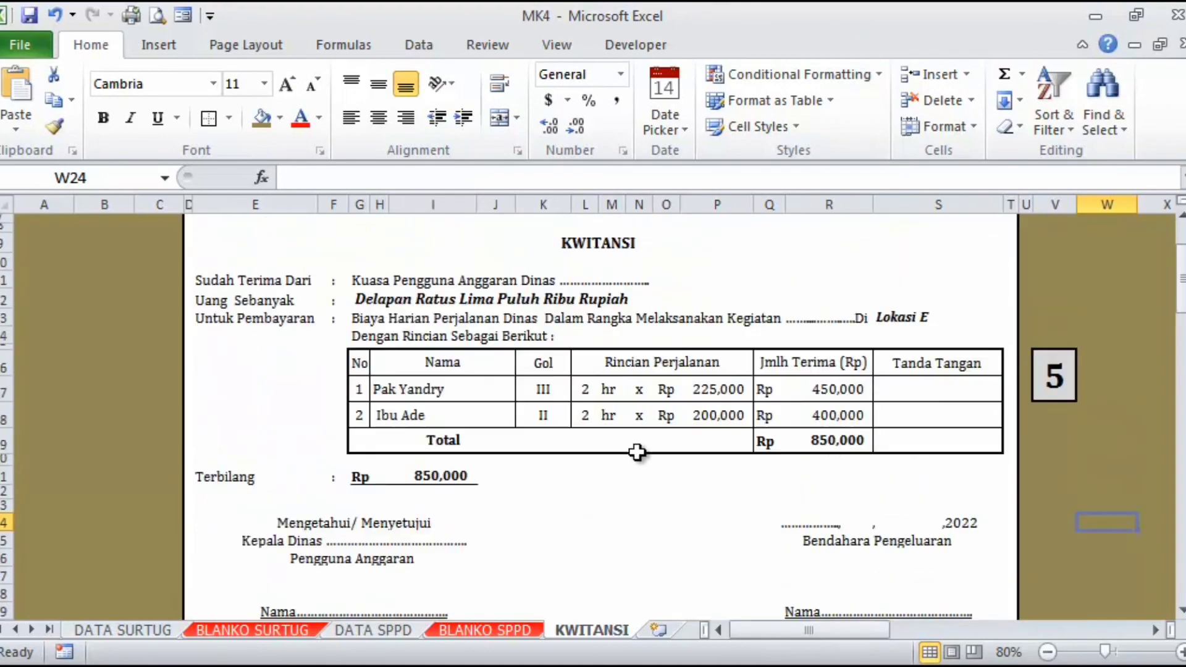
{"action": "scroll", "coordinate": [645, 454], "scroll_direction": "up", "scroll_amount": 2}
{"action": "scroll", "coordinate": [664, 460], "scroll_direction": "down", "scroll_amount": 3}
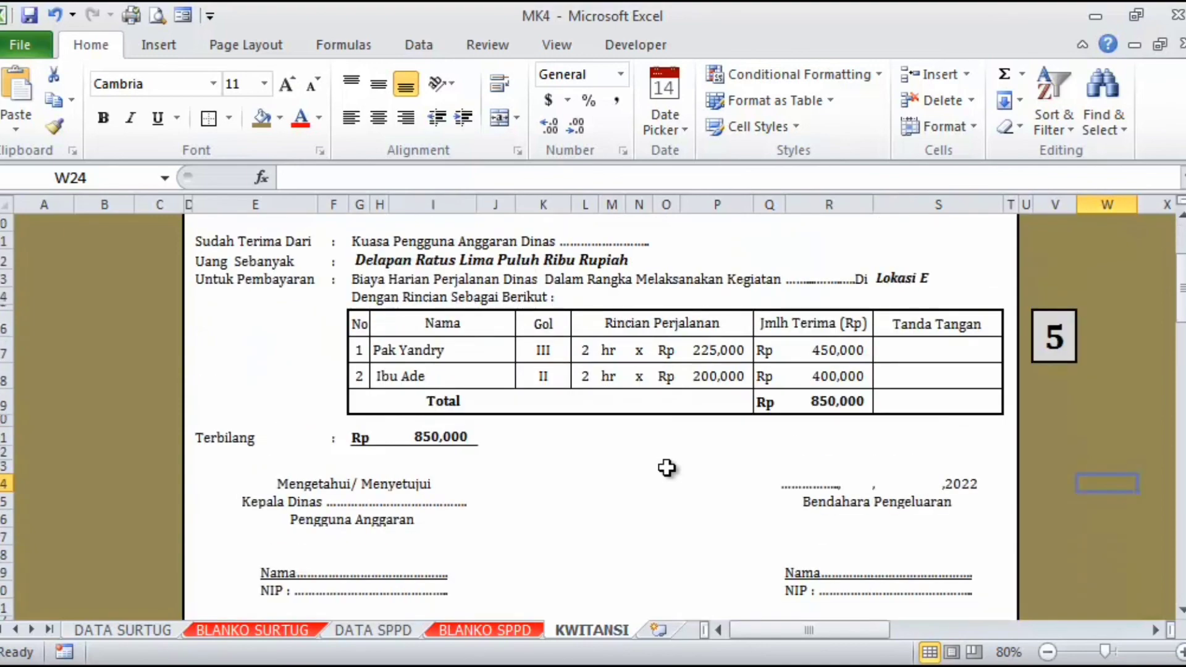
{"action": "scroll", "coordinate": [667, 466], "scroll_direction": "up", "scroll_amount": 1}
{"action": "scroll", "coordinate": [621, 562], "scroll_direction": "up", "scroll_amount": 1}
{"action": "scroll", "coordinate": [621, 562], "scroll_direction": "down", "scroll_amount": 4}
{"action": "scroll", "coordinate": [621, 562], "scroll_direction": "up", "scroll_amount": 4}
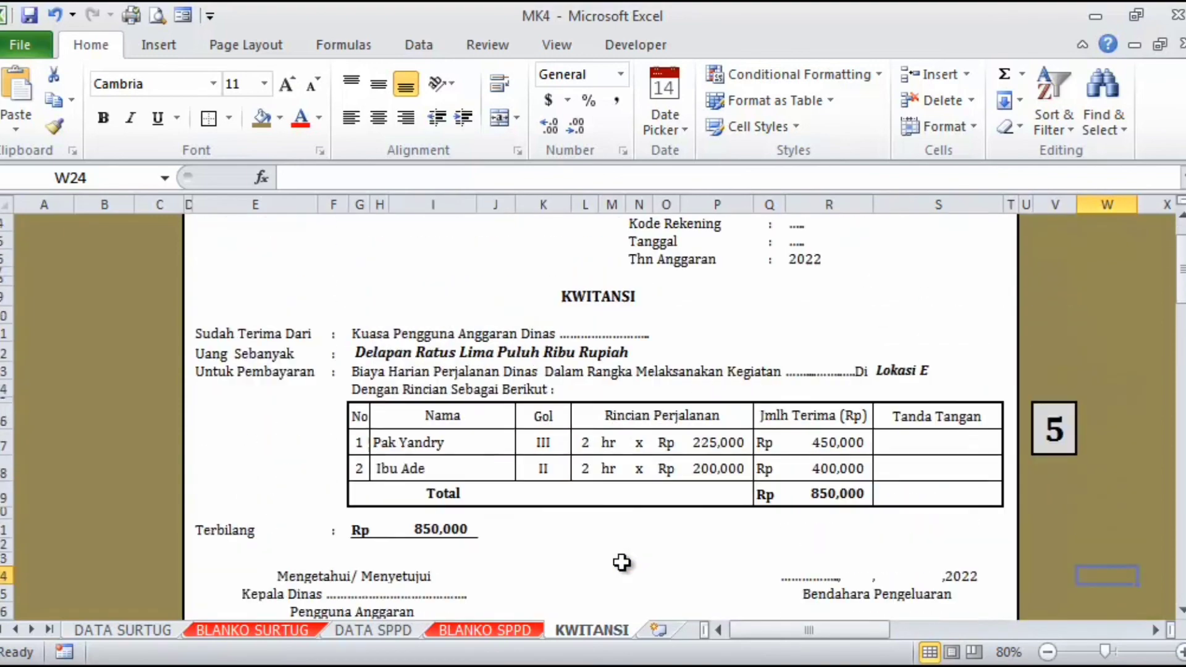
{"action": "scroll", "coordinate": [622, 562], "scroll_direction": "up", "scroll_amount": 1}
{"action": "scroll", "coordinate": [621, 557], "scroll_direction": "down", "scroll_amount": 4}
{"action": "scroll", "coordinate": [622, 558], "scroll_direction": "up", "scroll_amount": 4}
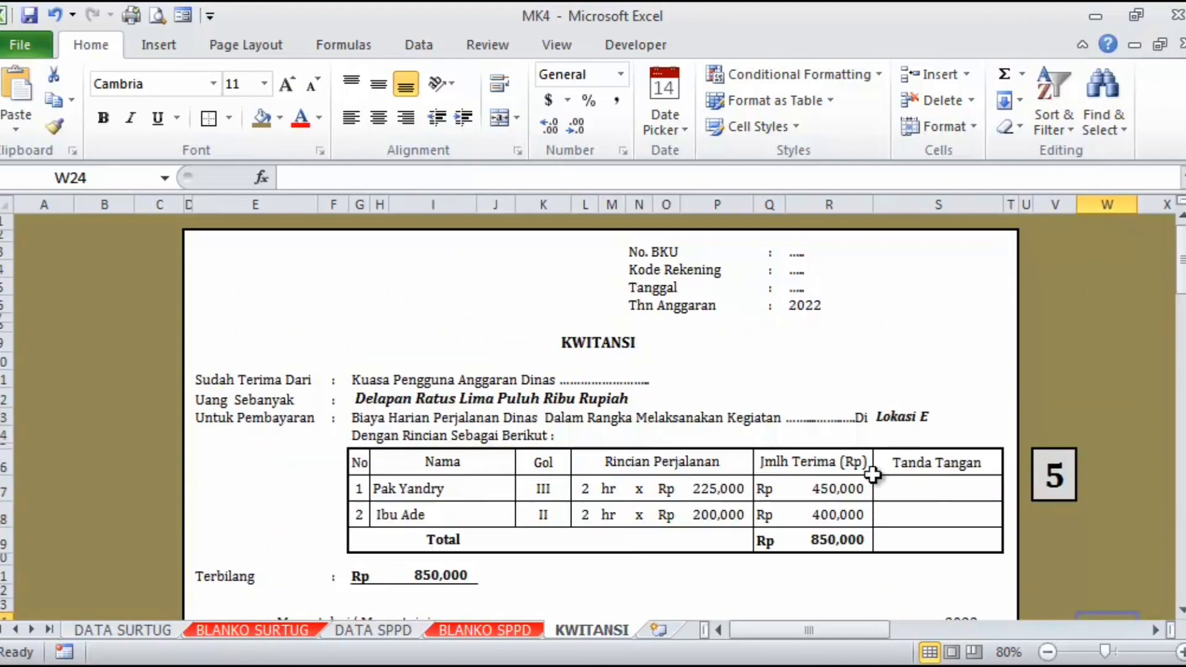
- Enter 1 in V16 and review the receipt: Pak Jefri and Pak Orson, Rp 900,000, Lokasi A
{"action": "left_click", "coordinate": [1065, 481]}
{"action": "type", "text": "1"}
{"action": "key", "text": "Return"}
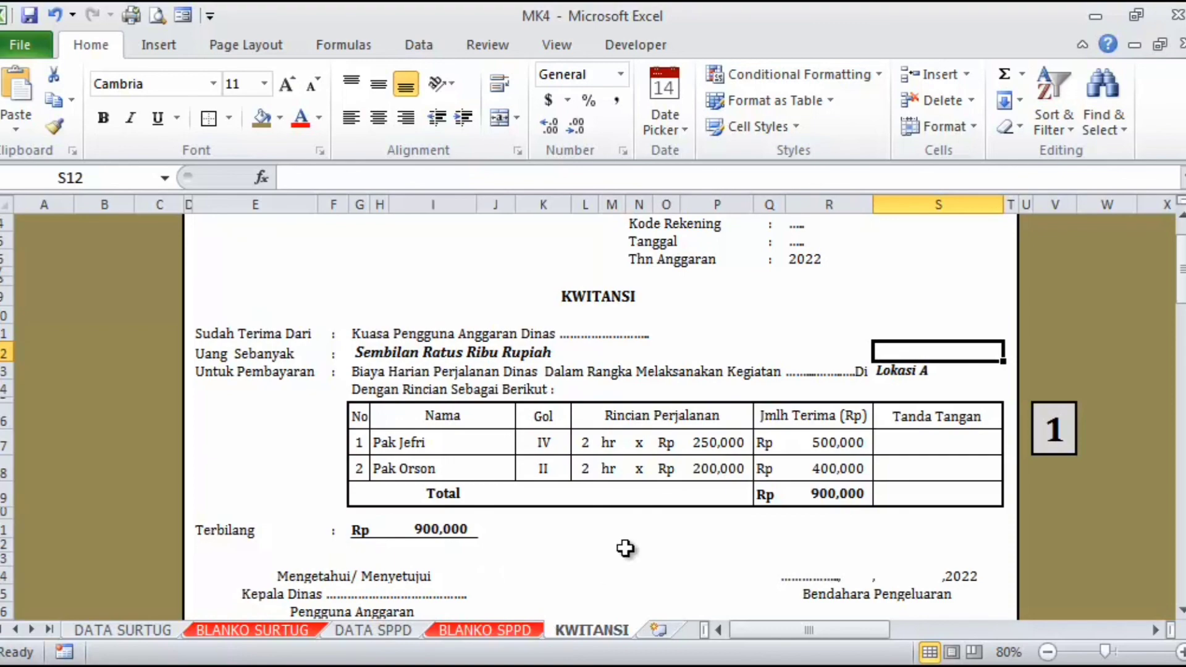
{"action": "scroll", "coordinate": [625, 548], "scroll_direction": "down", "scroll_amount": 1}
{"action": "scroll", "coordinate": [625, 548], "scroll_direction": "down", "scroll_amount": 2}
{"action": "scroll", "coordinate": [626, 547], "scroll_direction": "up", "scroll_amount": 2}
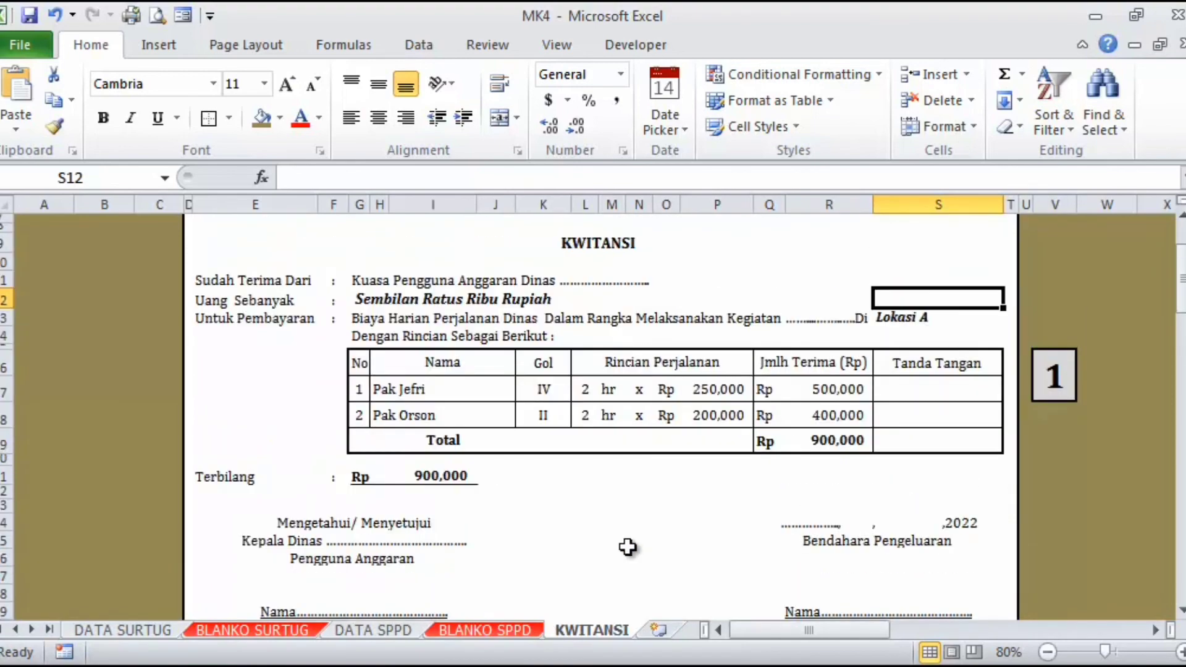
{"action": "scroll", "coordinate": [628, 547], "scroll_direction": "up", "scroll_amount": 2}
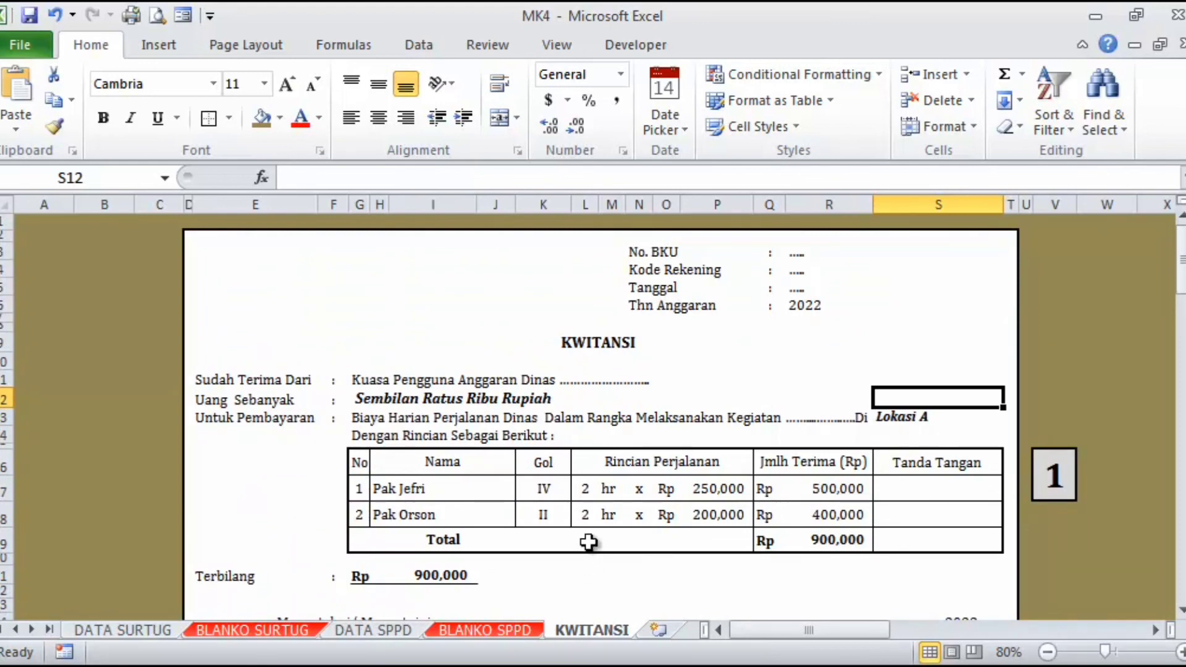
{"action": "scroll", "coordinate": [588, 543], "scroll_direction": "down", "scroll_amount": 3}
{"action": "scroll", "coordinate": [564, 503], "scroll_direction": "down", "scroll_amount": 2}
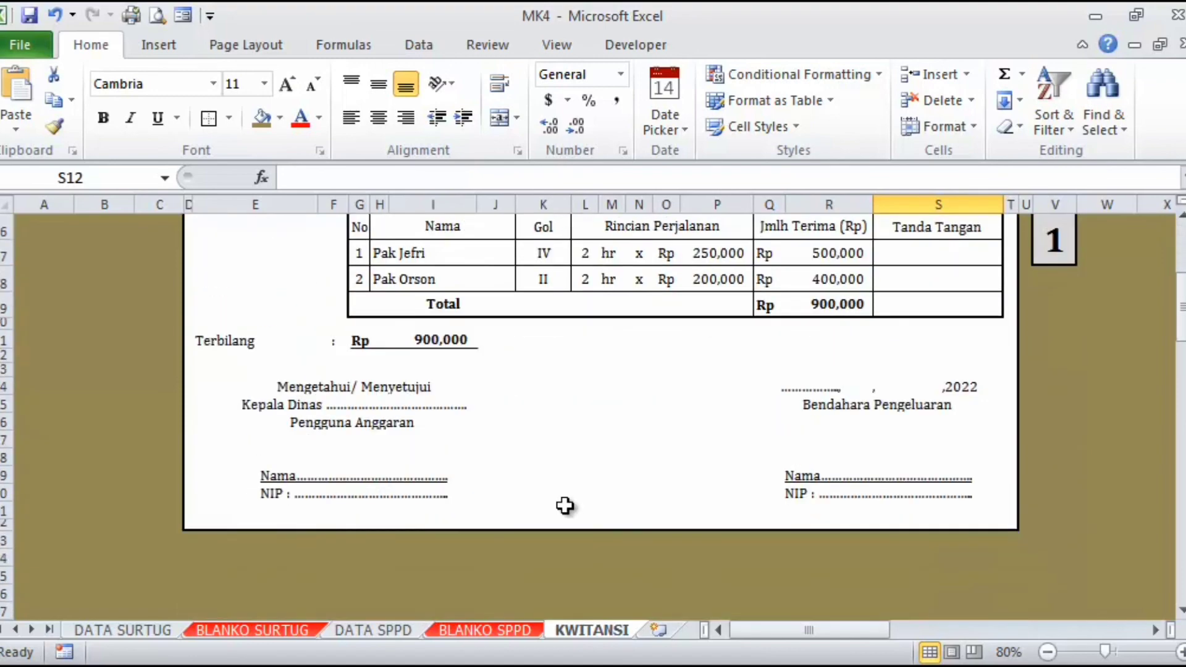
{"action": "scroll", "coordinate": [570, 455], "scroll_direction": "up", "scroll_amount": 5}
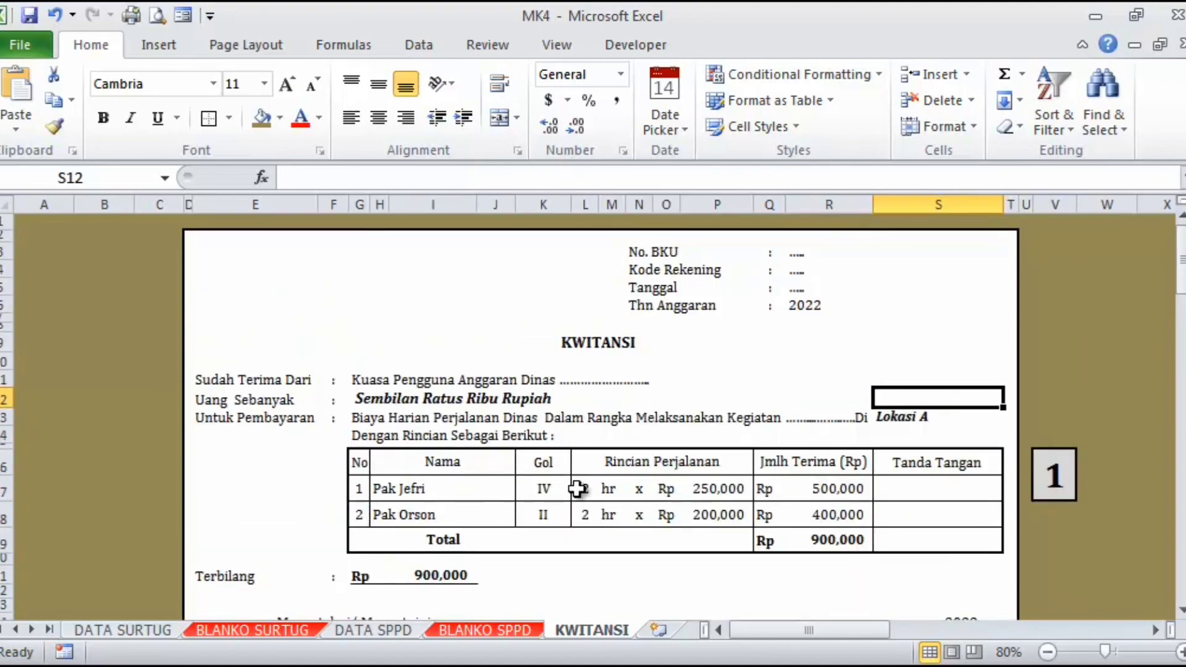